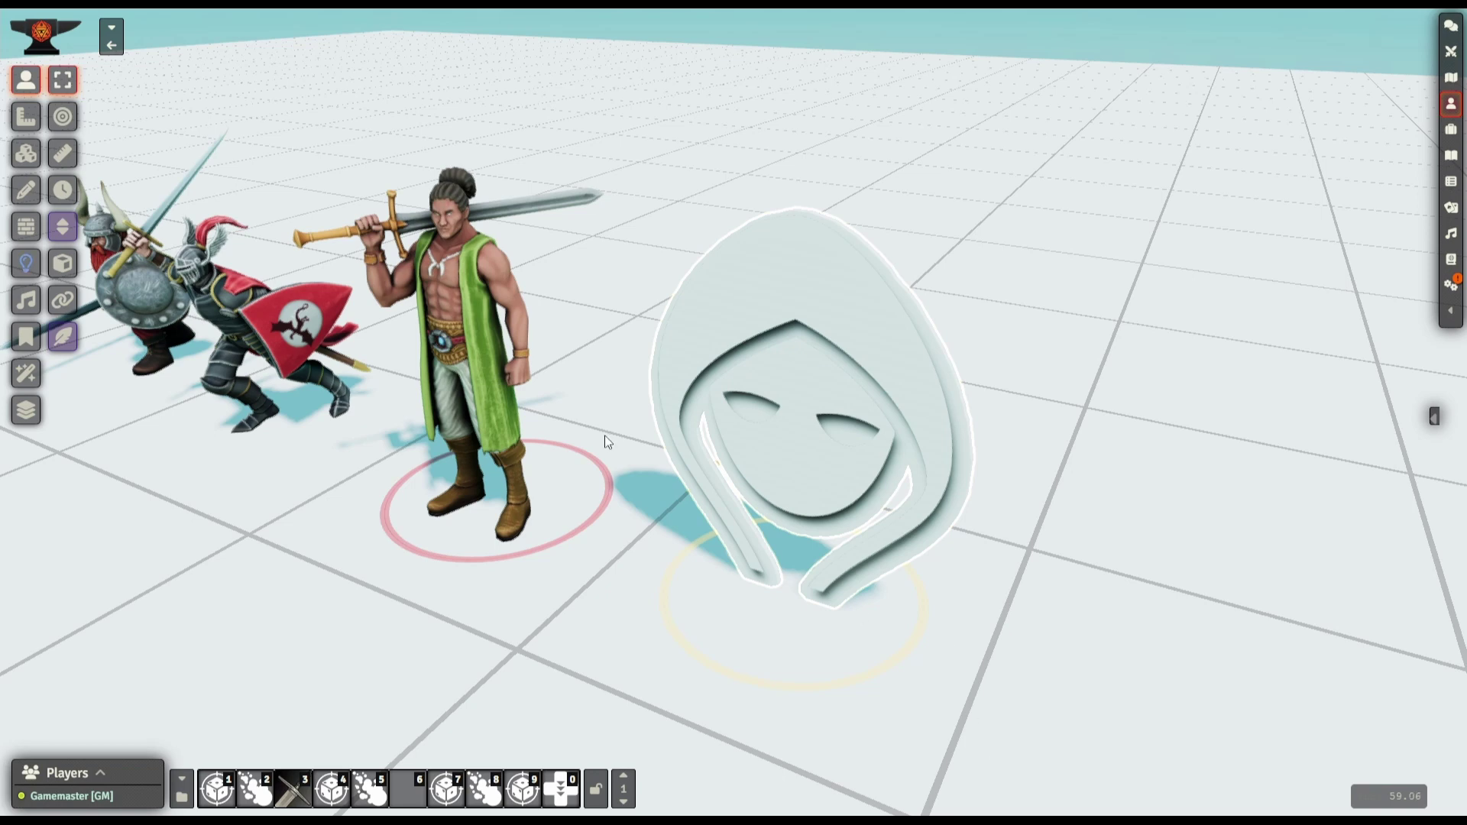
Step: Open the hooded token's configuration and browse the built-in 3D token library without choosing a model
double_click(769, 417)
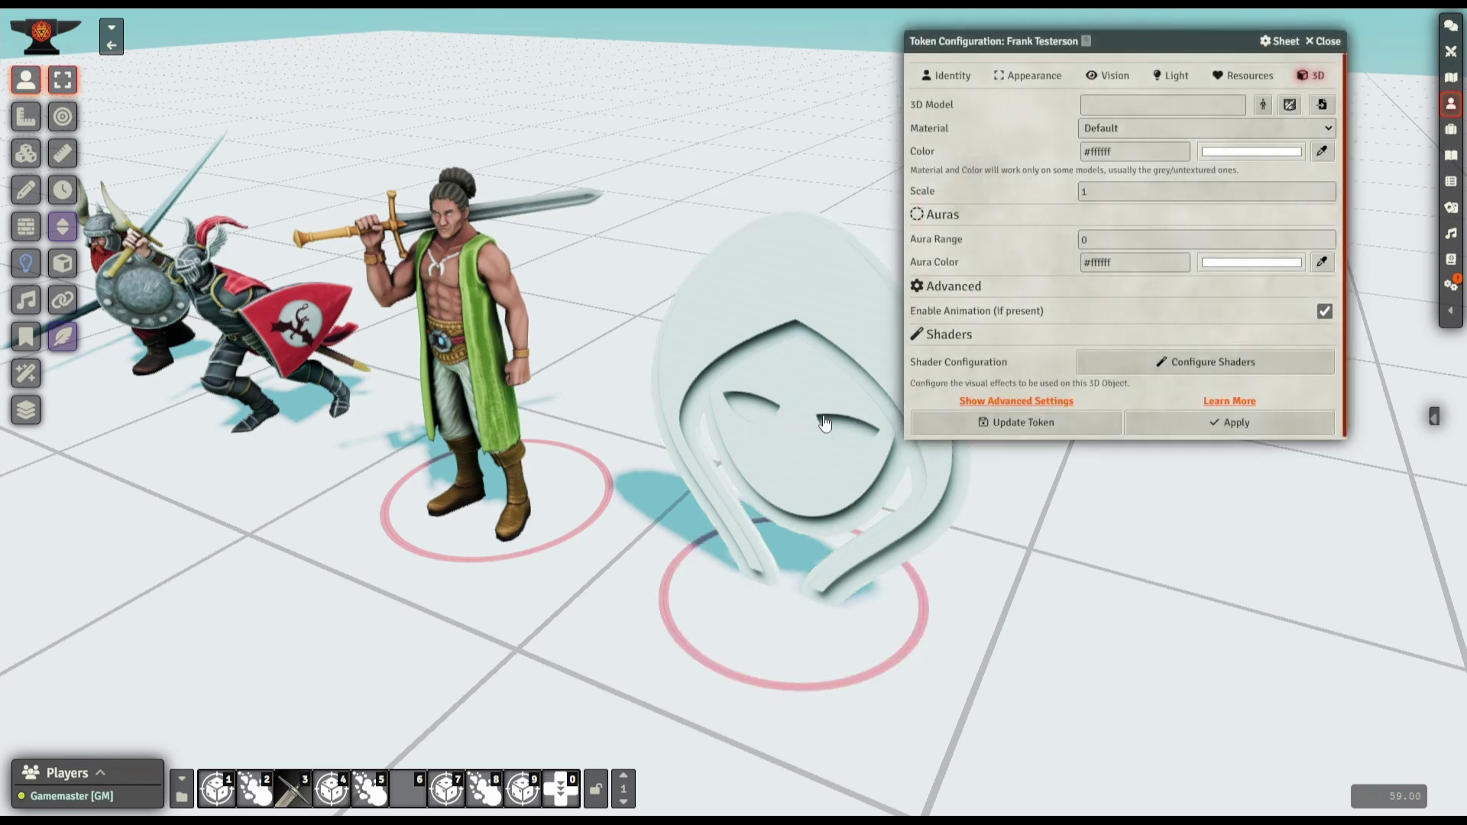
left_click(1264, 112)
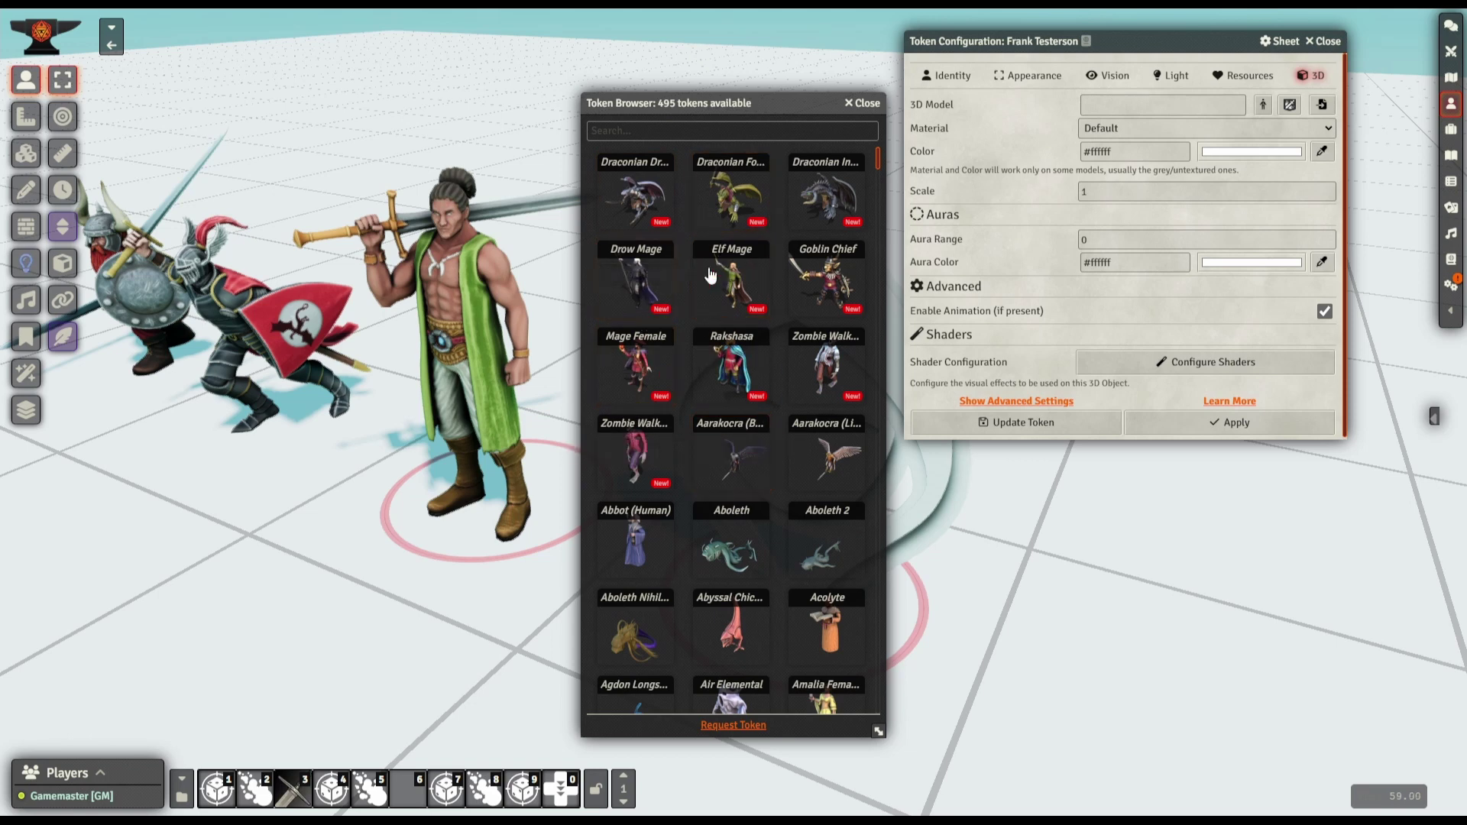
left_click(861, 103)
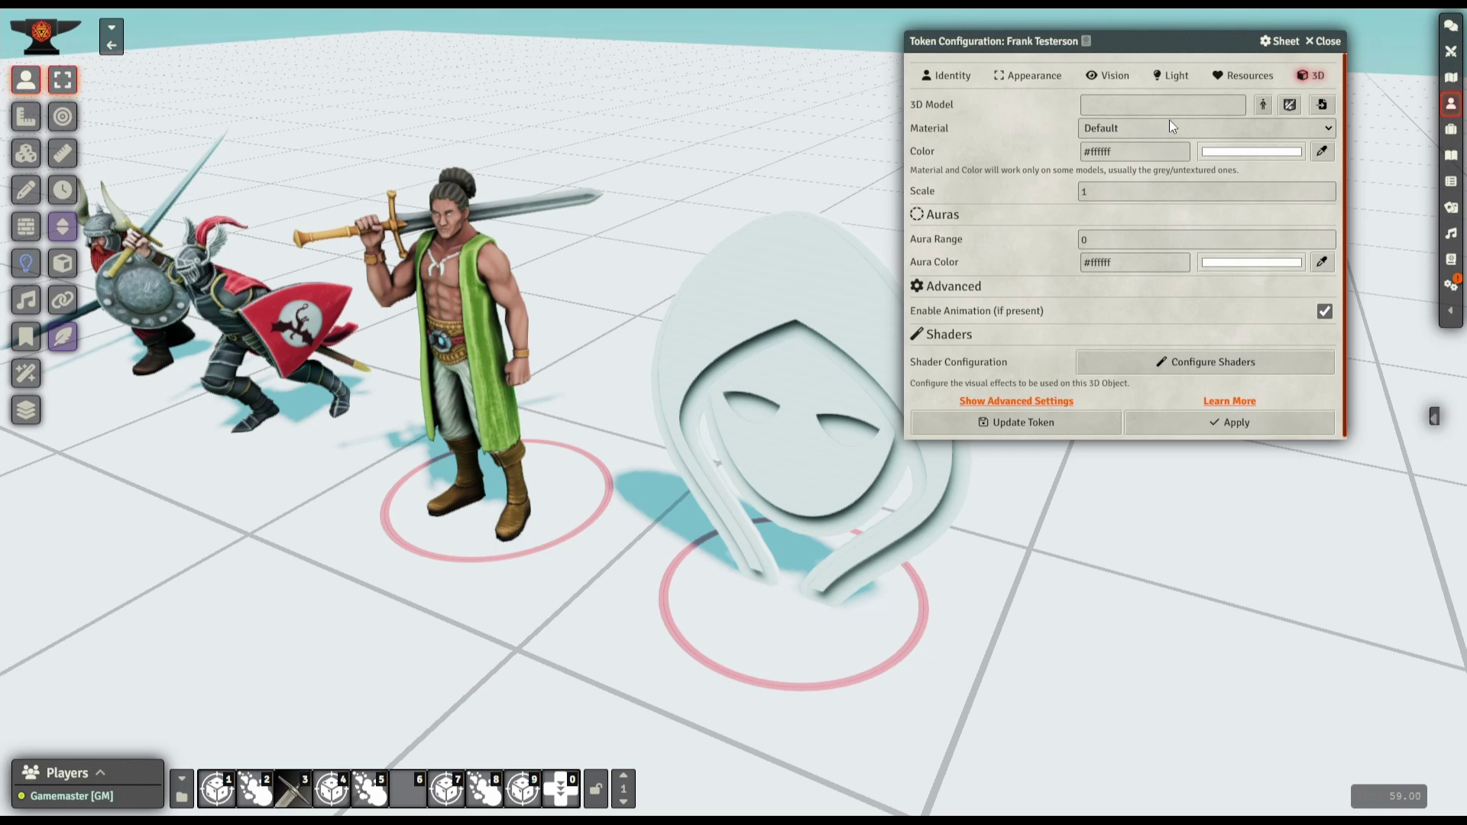
Step: Browse the HeroForge model library and close it without picking a model
left_click(1263, 105)
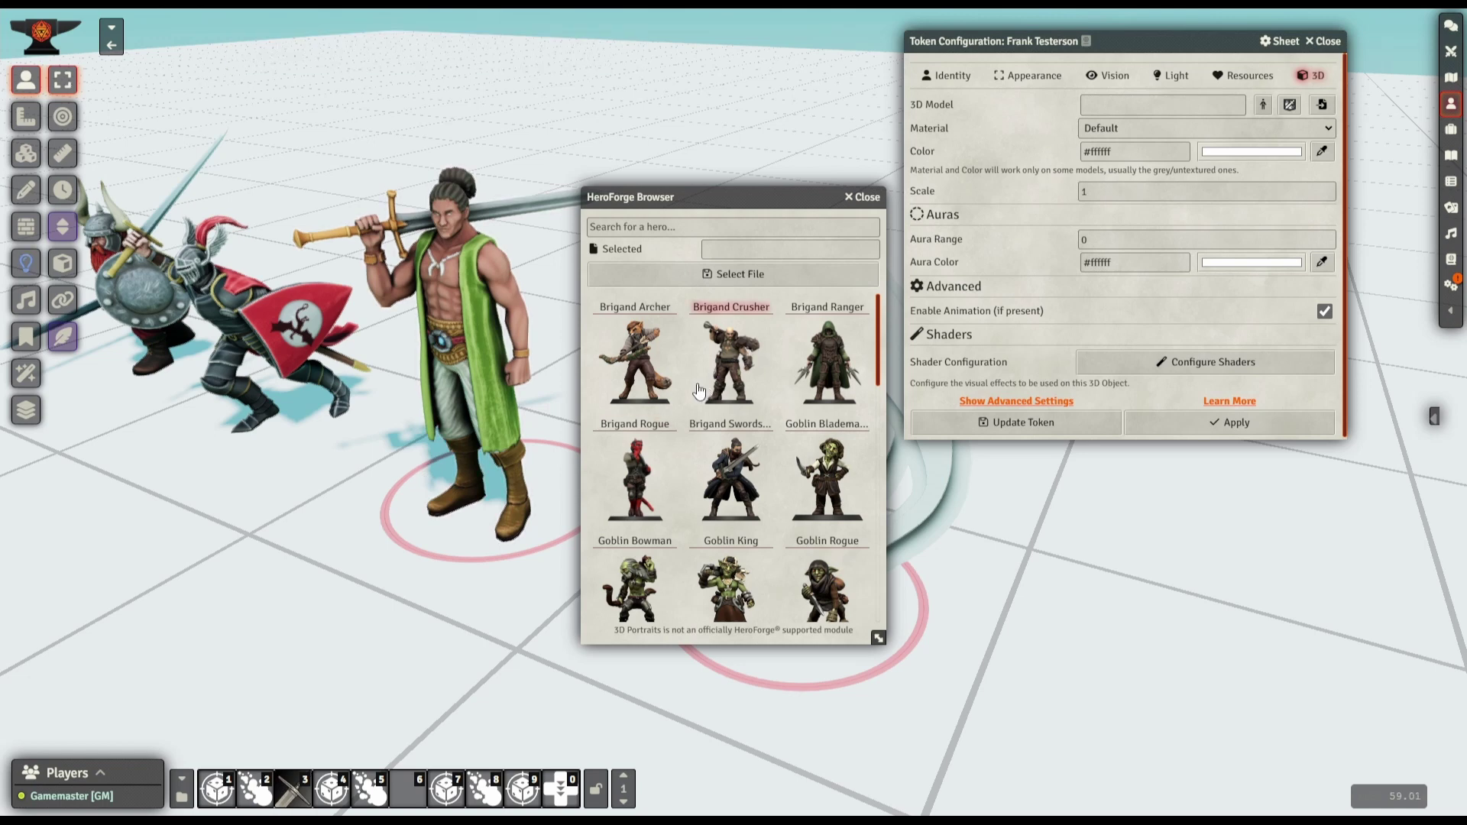
scroll(698, 391, "down", 5)
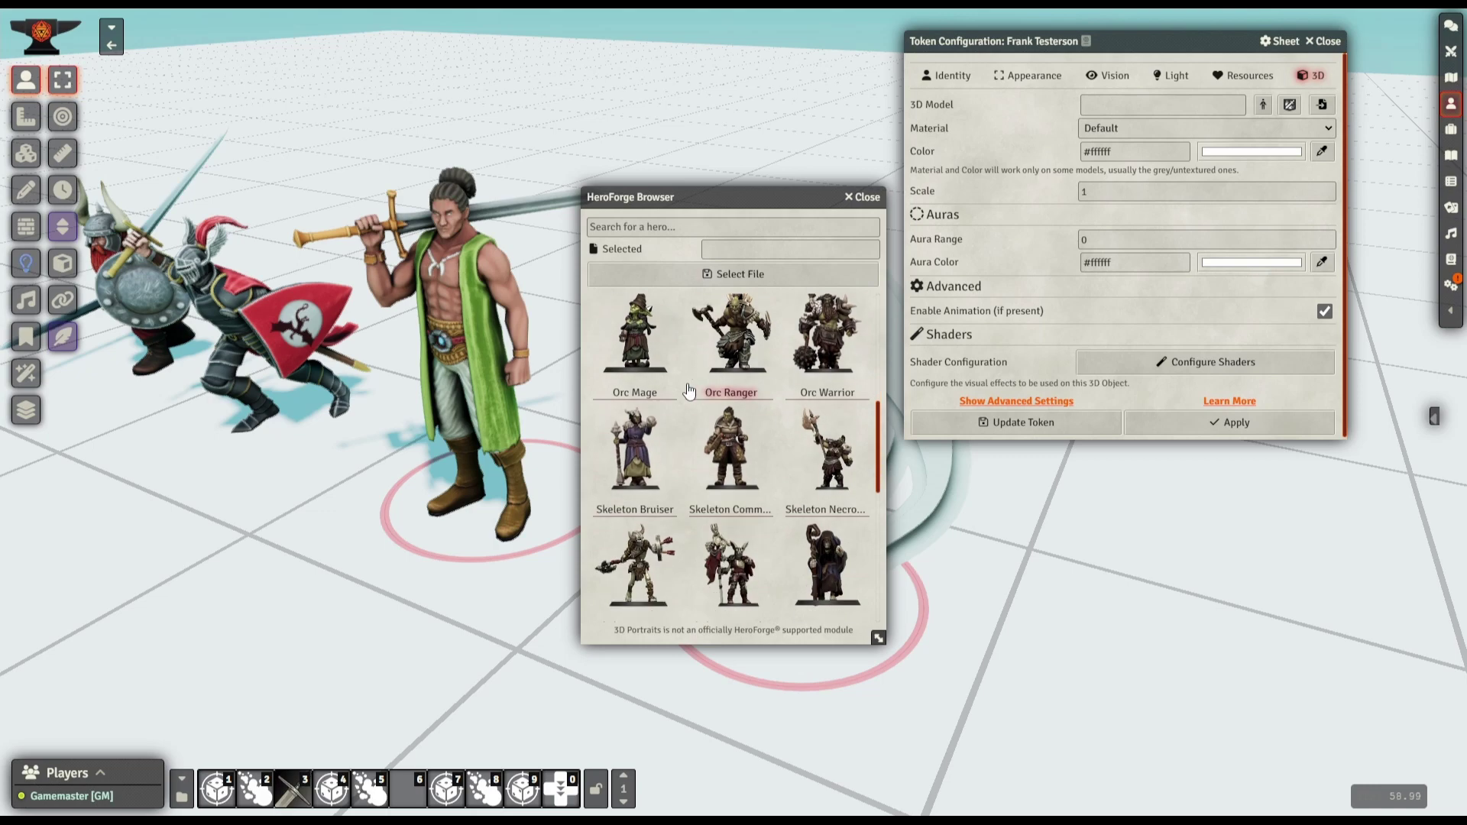
scroll(688, 390, "down", 5)
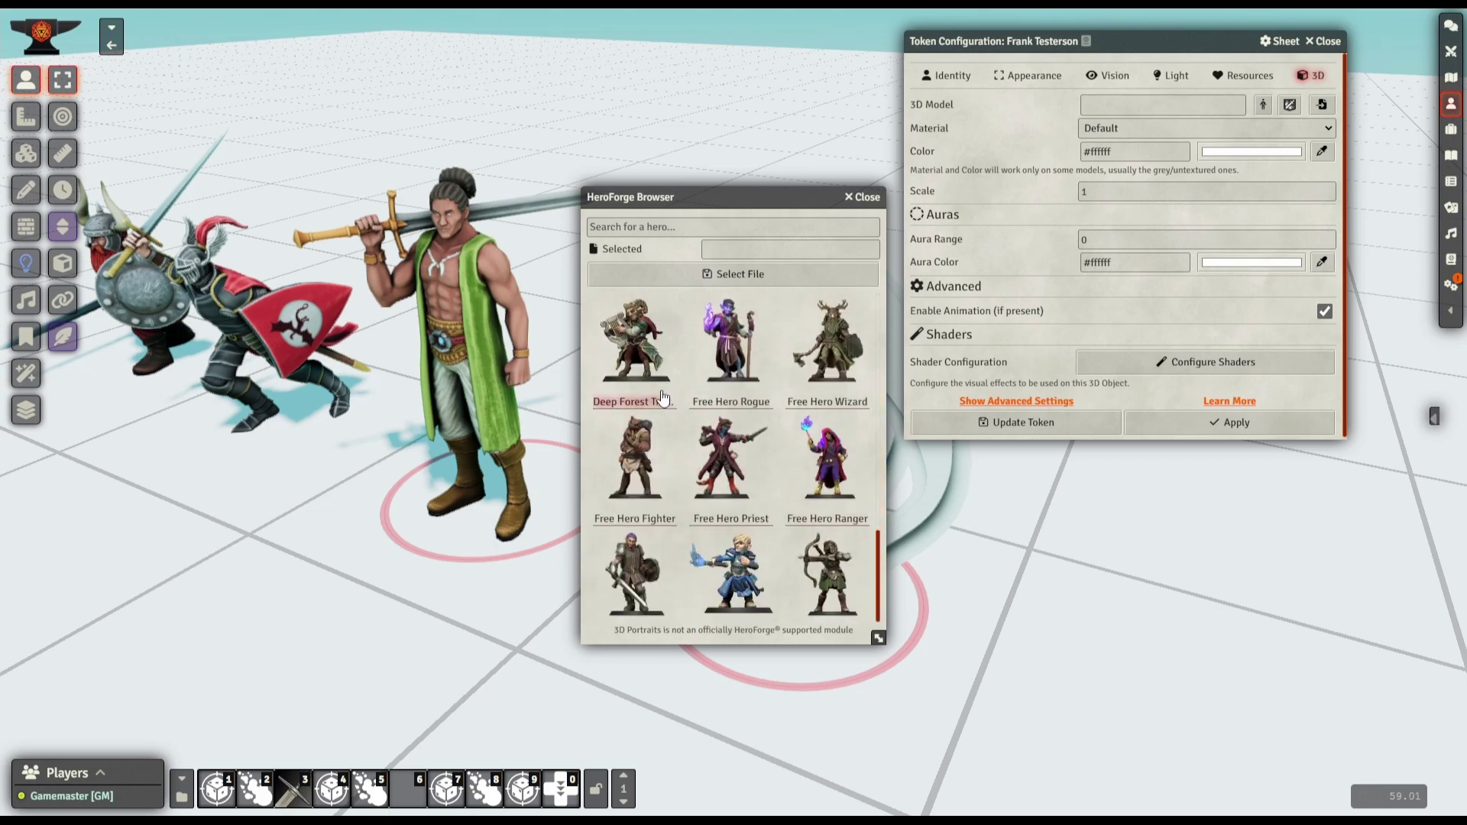
left_click(662, 396)
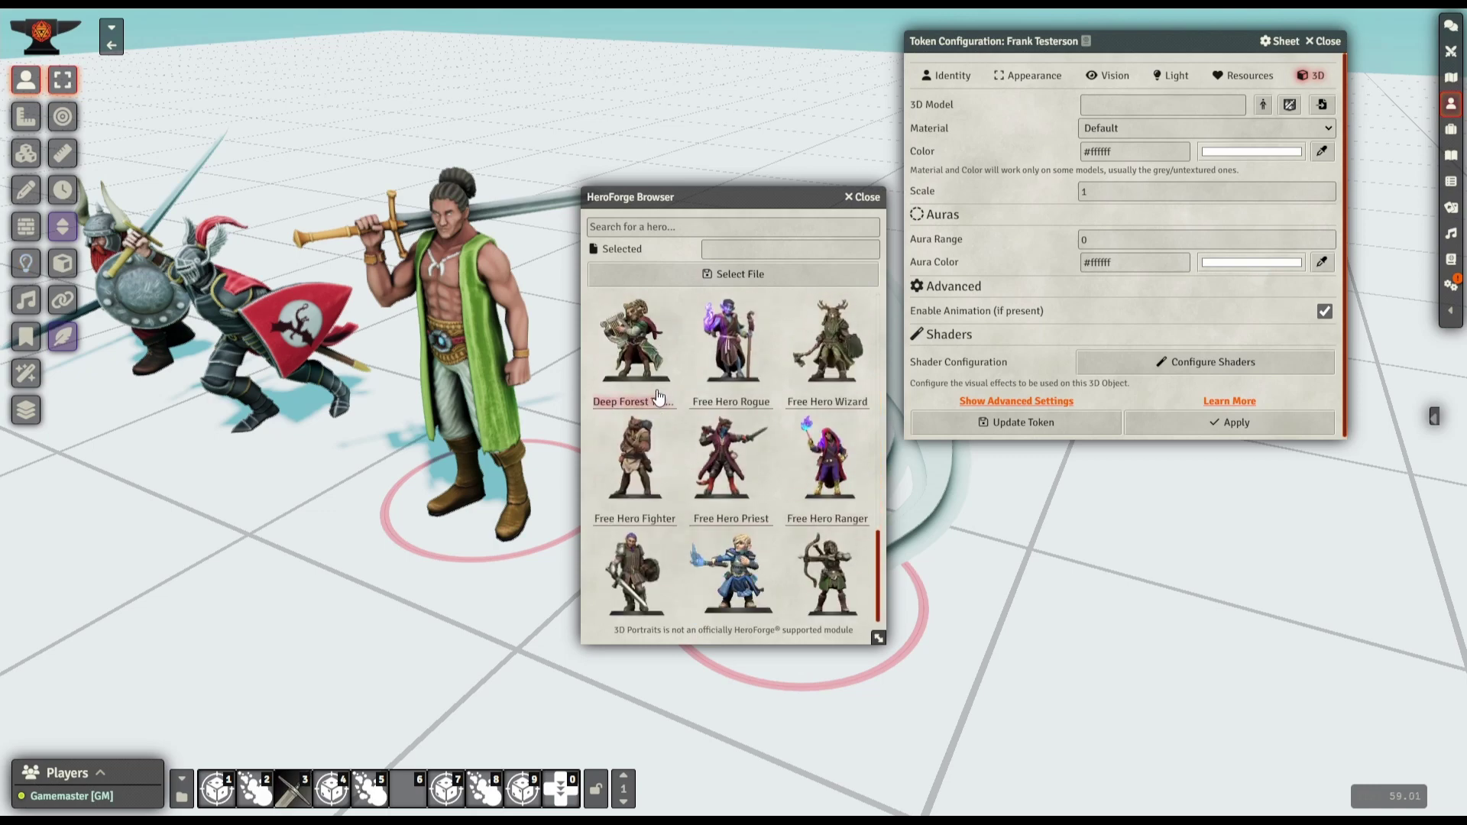
left_click(866, 200)
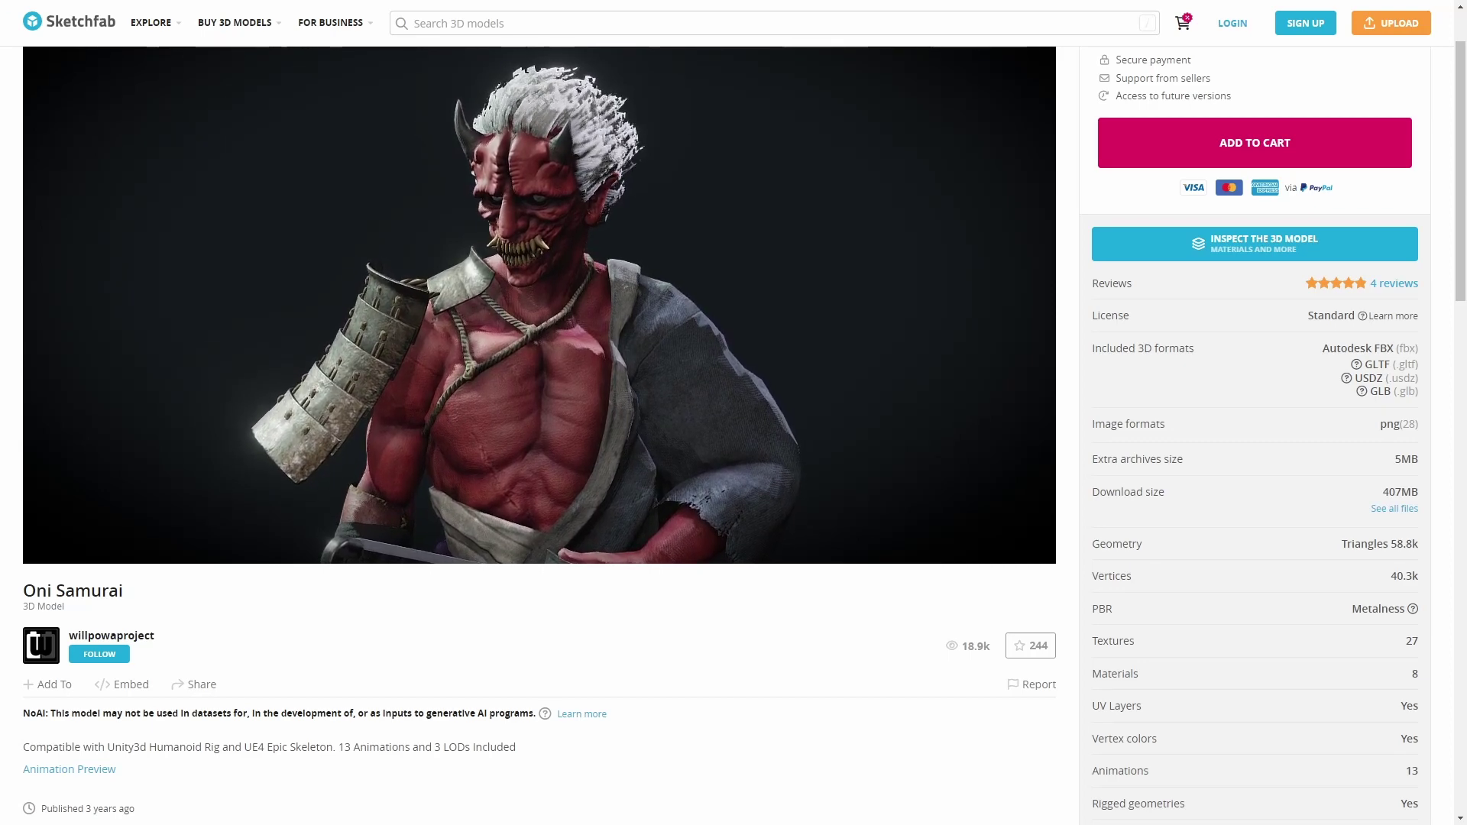
Step: Check the Oni Samurai page's GLTF format help among its included 3D formats
mouse_move(1356, 365)
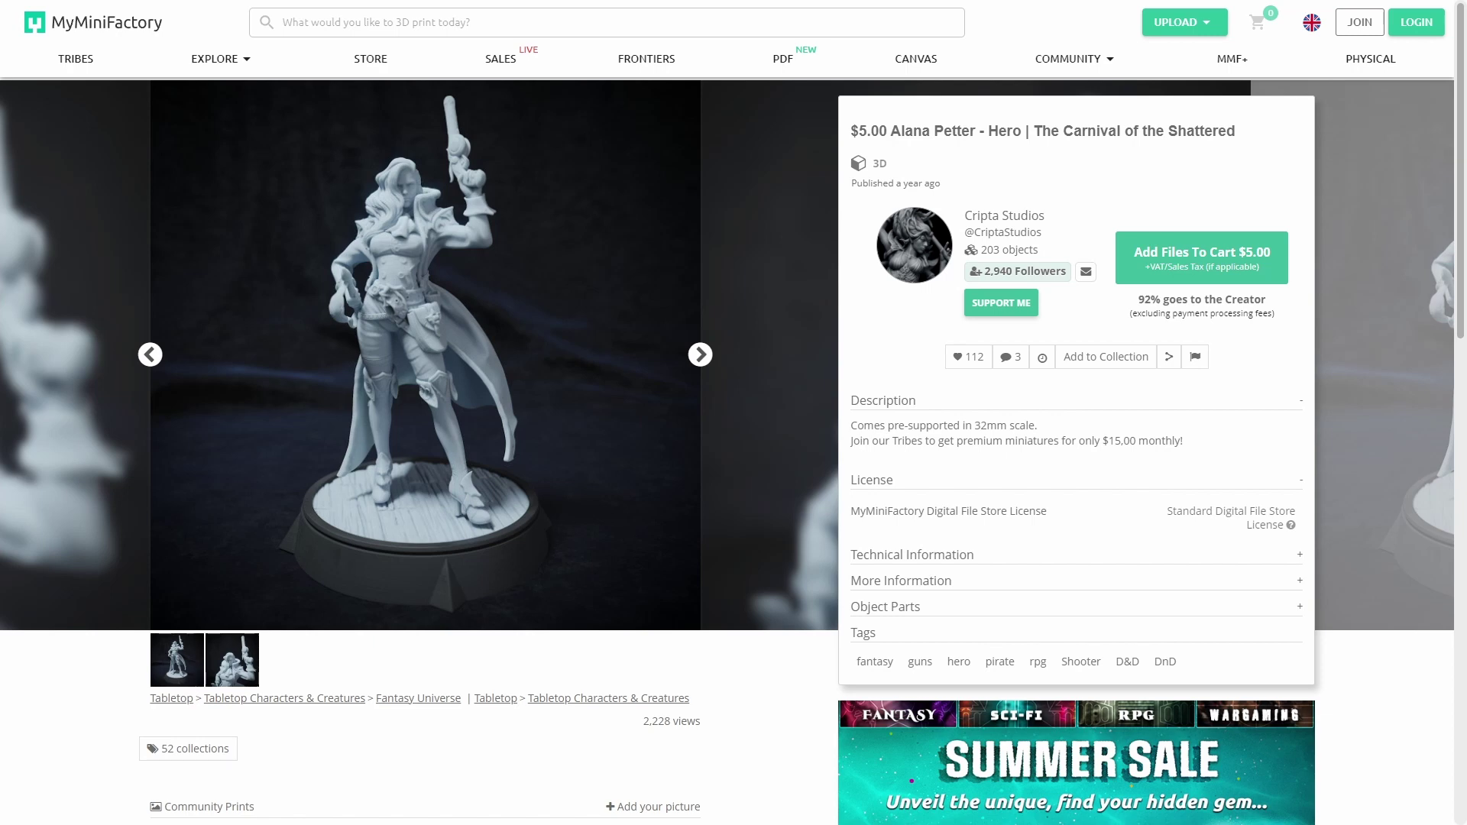
Step: In File Explorer, go to Minis\Hero_AlanaPetter\32mm\Unsupported and select AlanaPetter_Hero_32_NoSup_Solid.stl
key("alt+Tab")
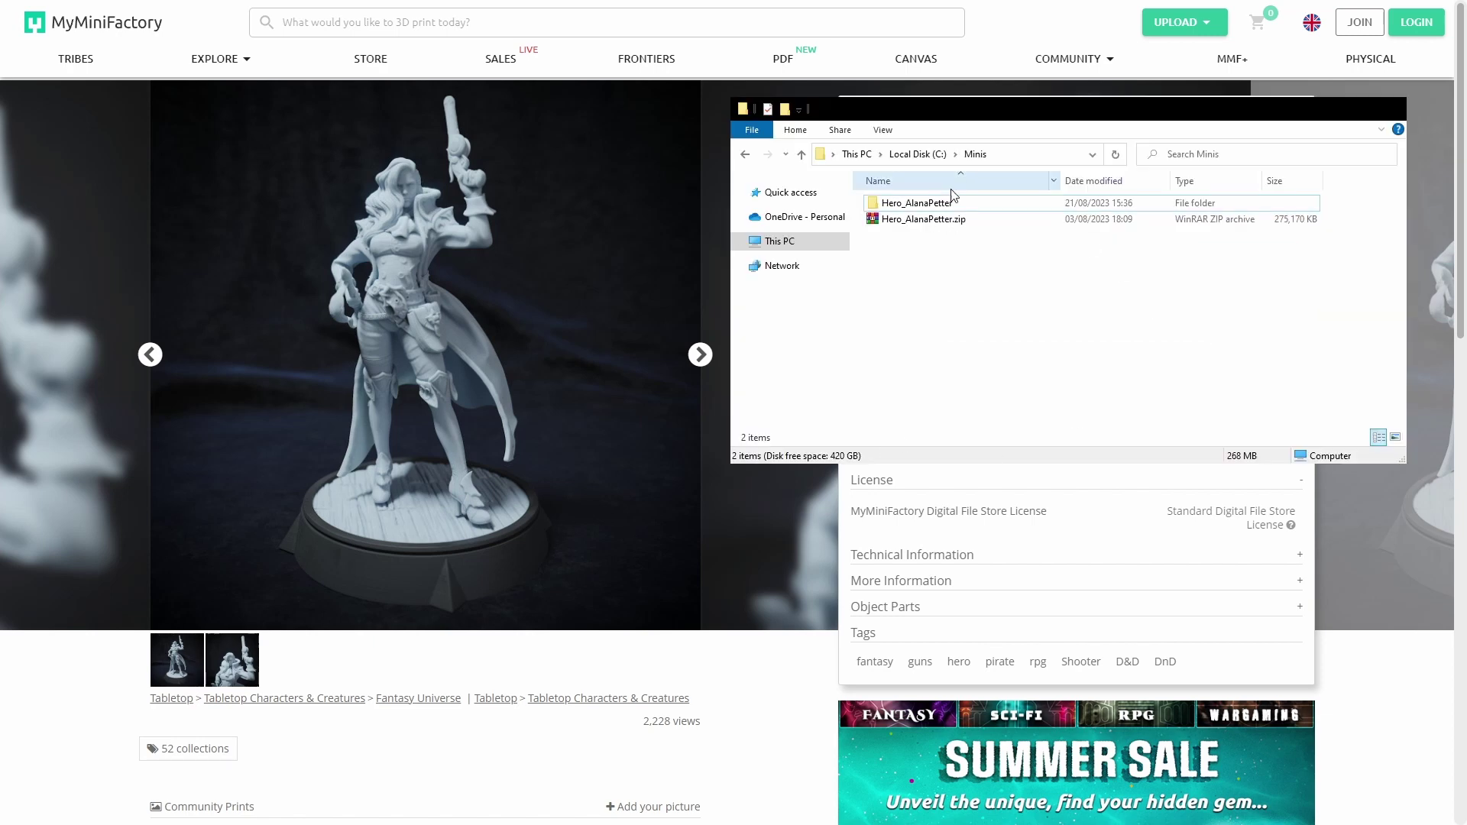
left_click(913, 204)
left_click(914, 205)
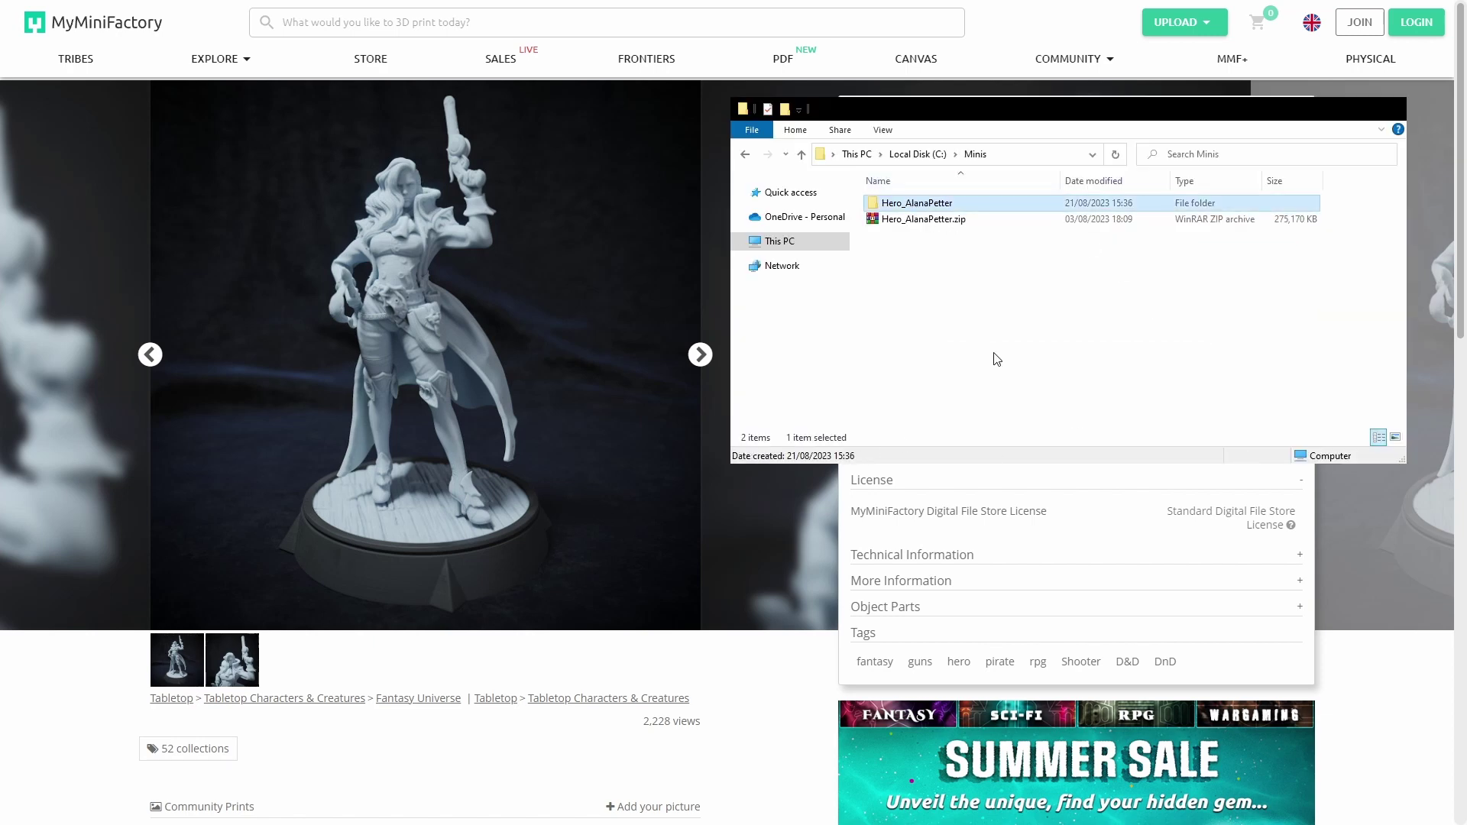
double_click(968, 203)
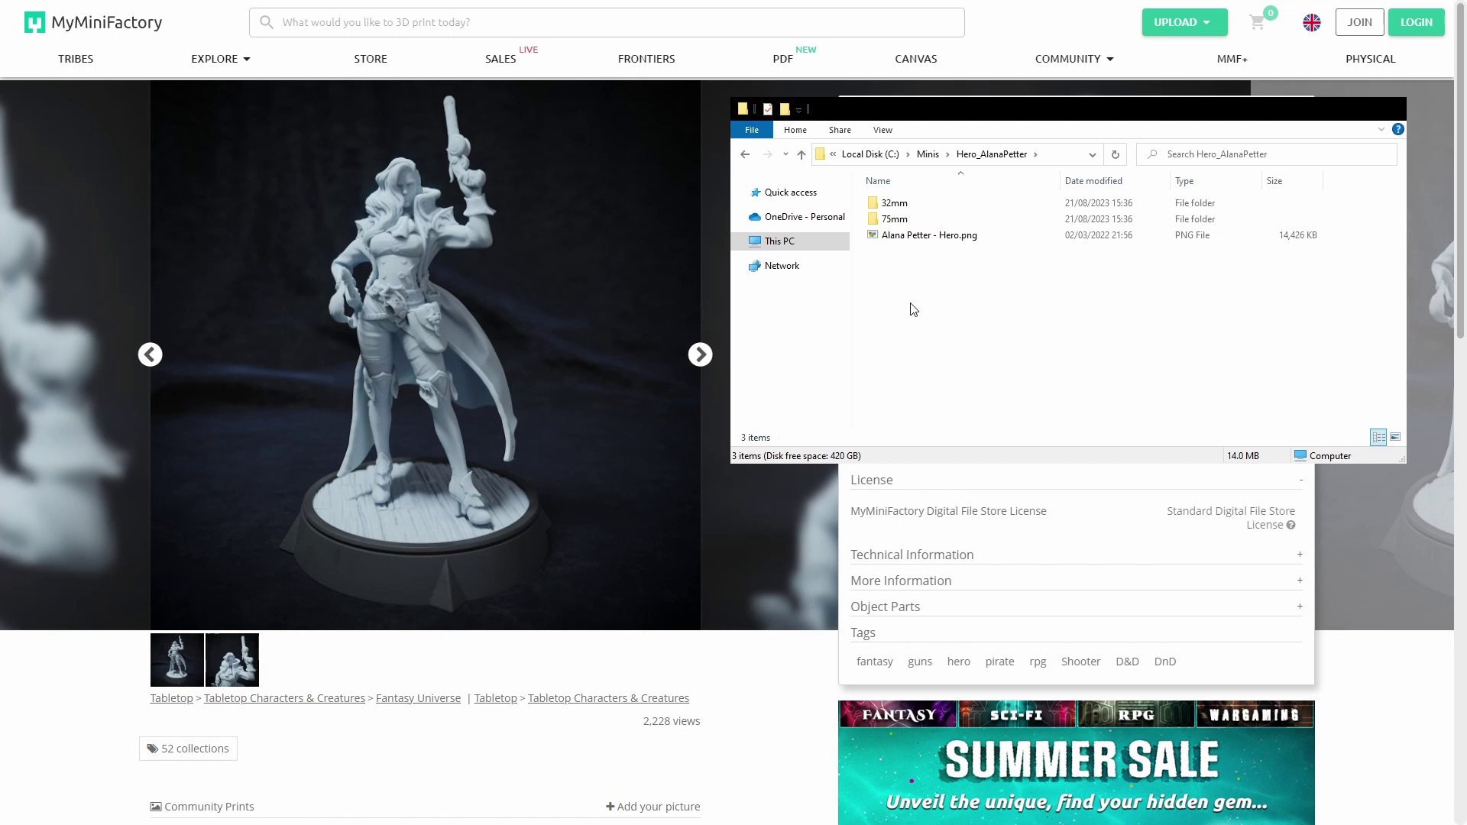
double_click(903, 206)
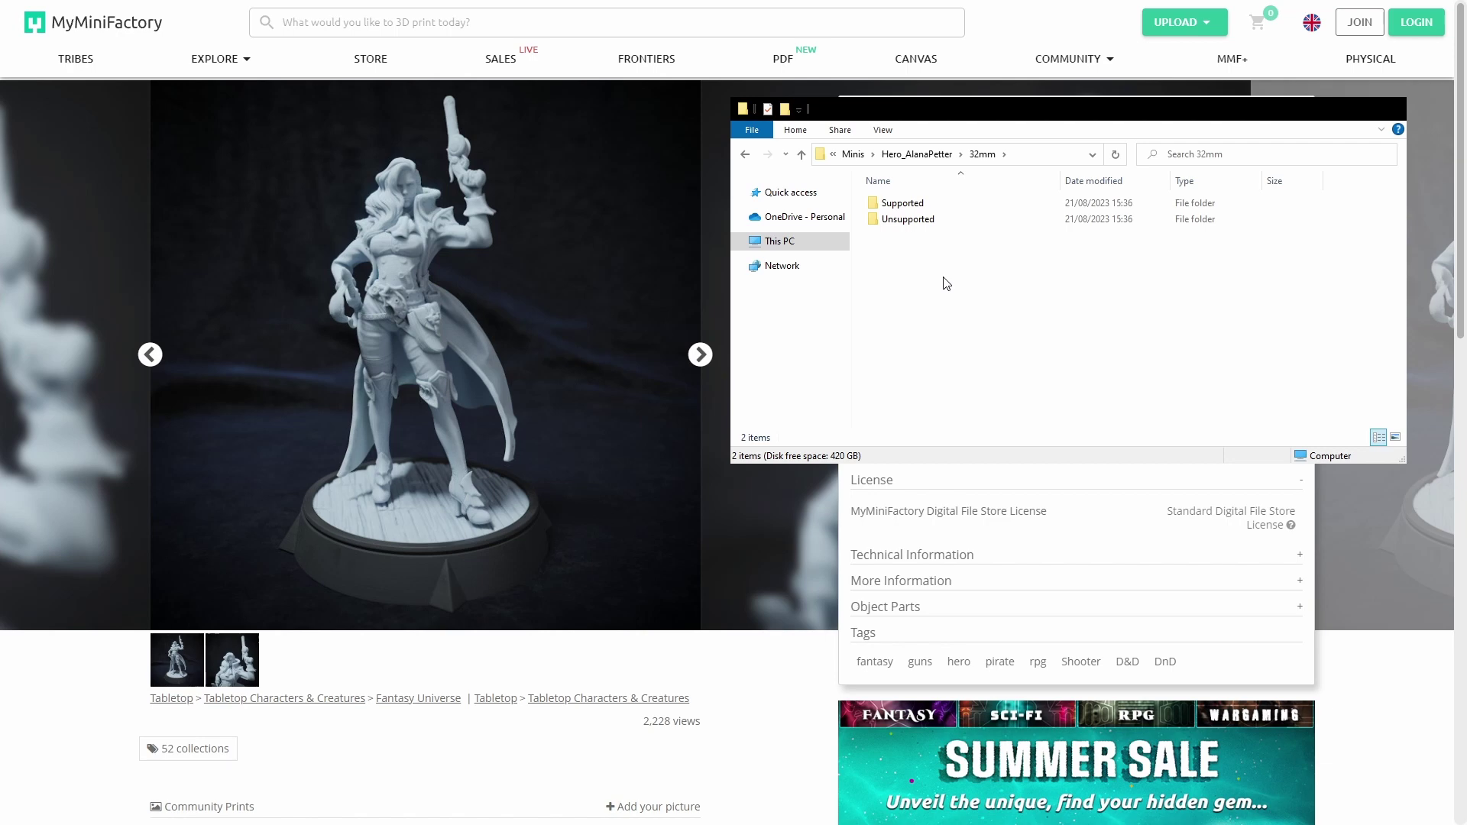
double_click(915, 222)
left_click(950, 205)
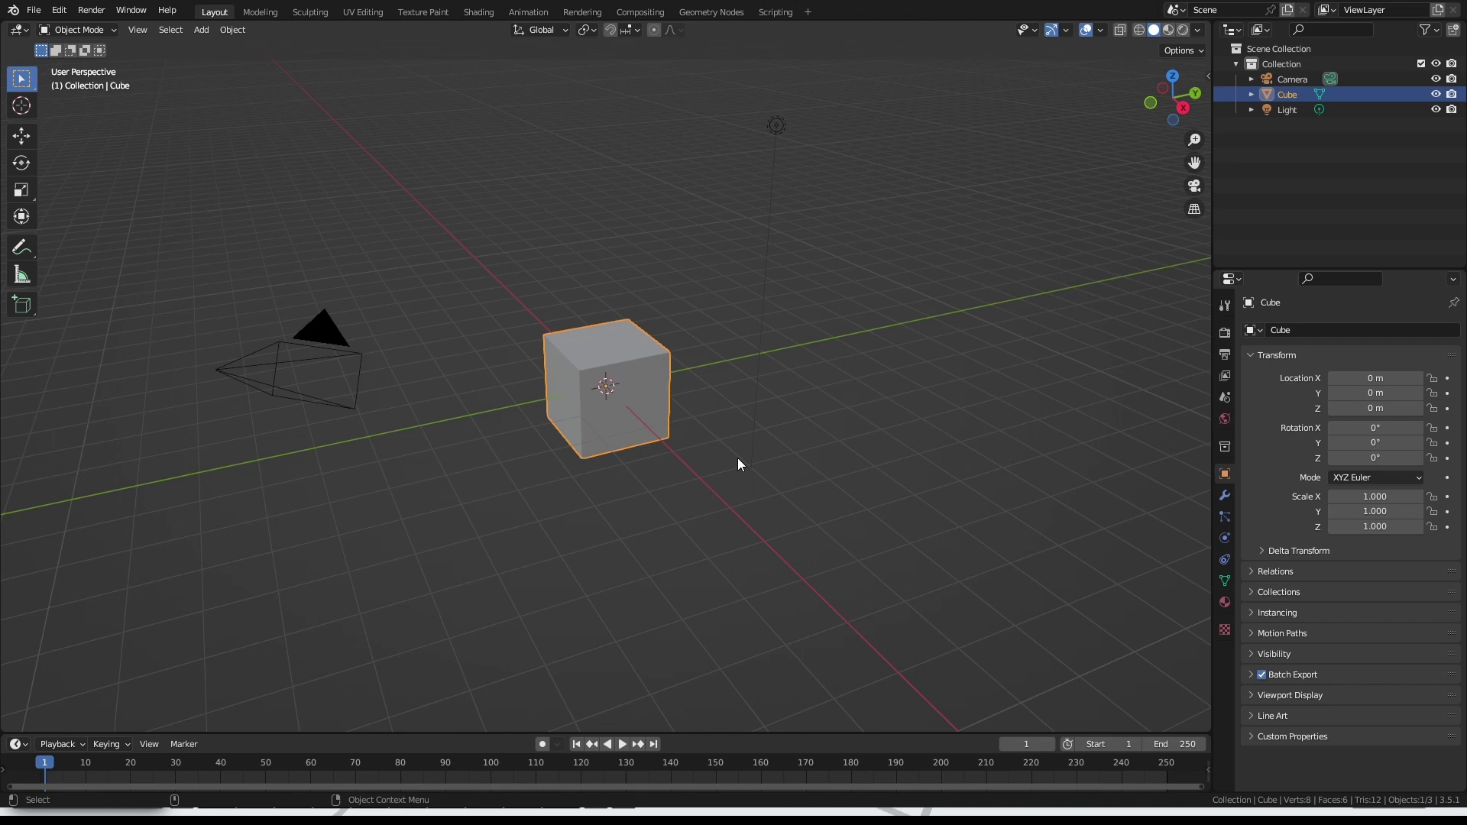
Step: Box-select the default camera, cube and light and delete all three
left_click_drag(131, 656, 1006, 135)
key("x")
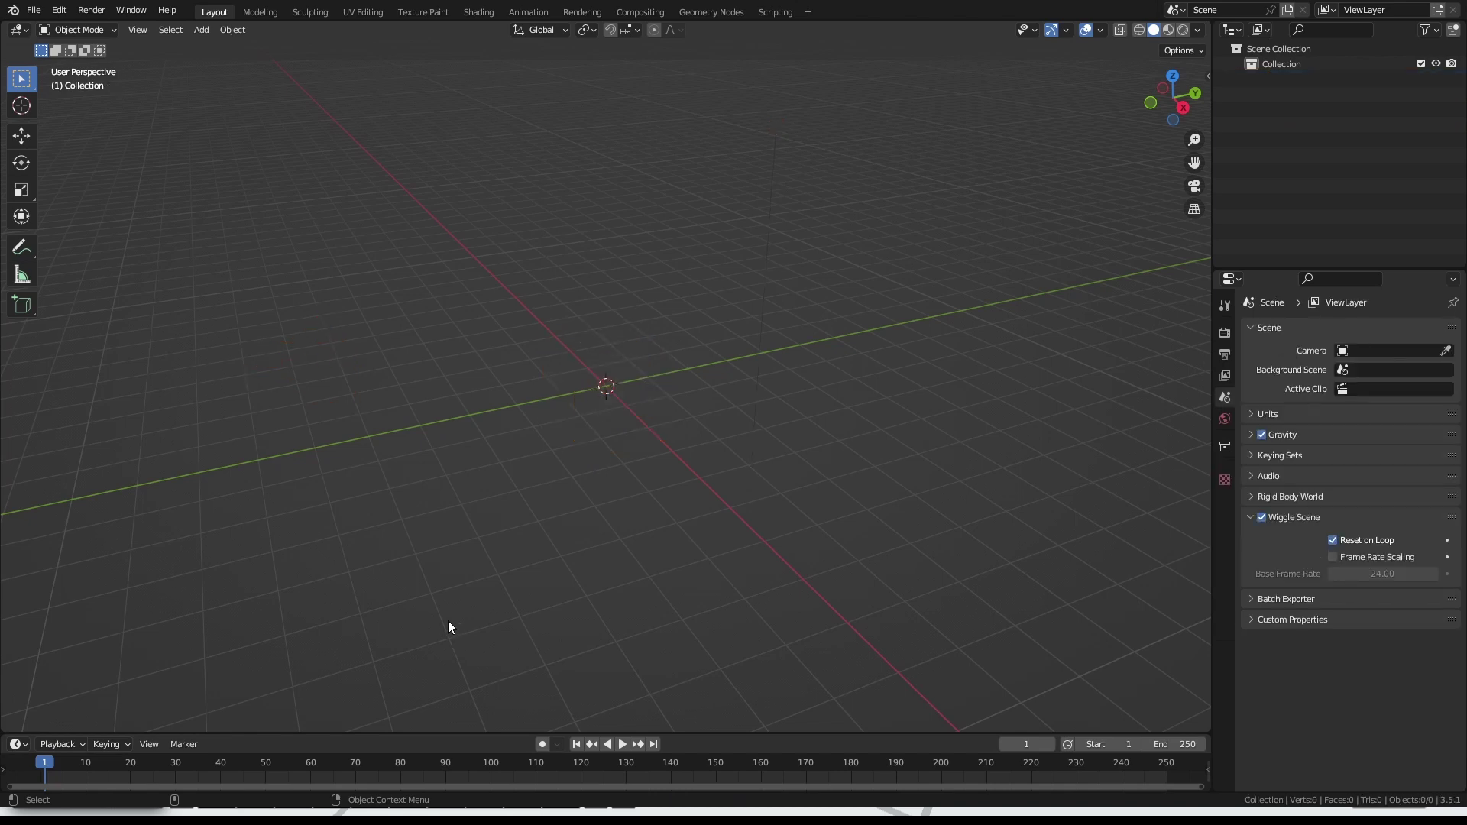
left_click(59, 10)
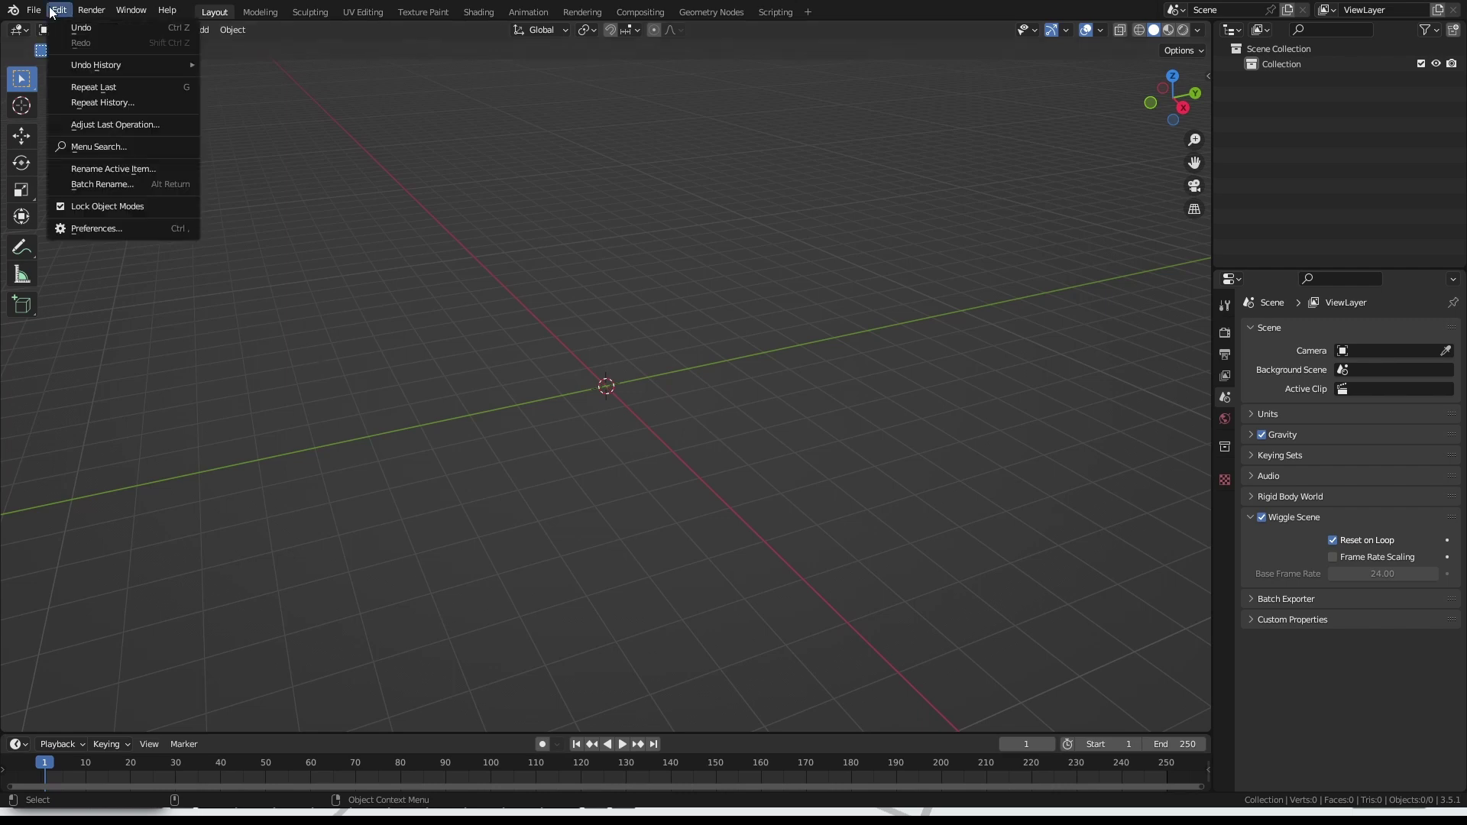
left_click(118, 229)
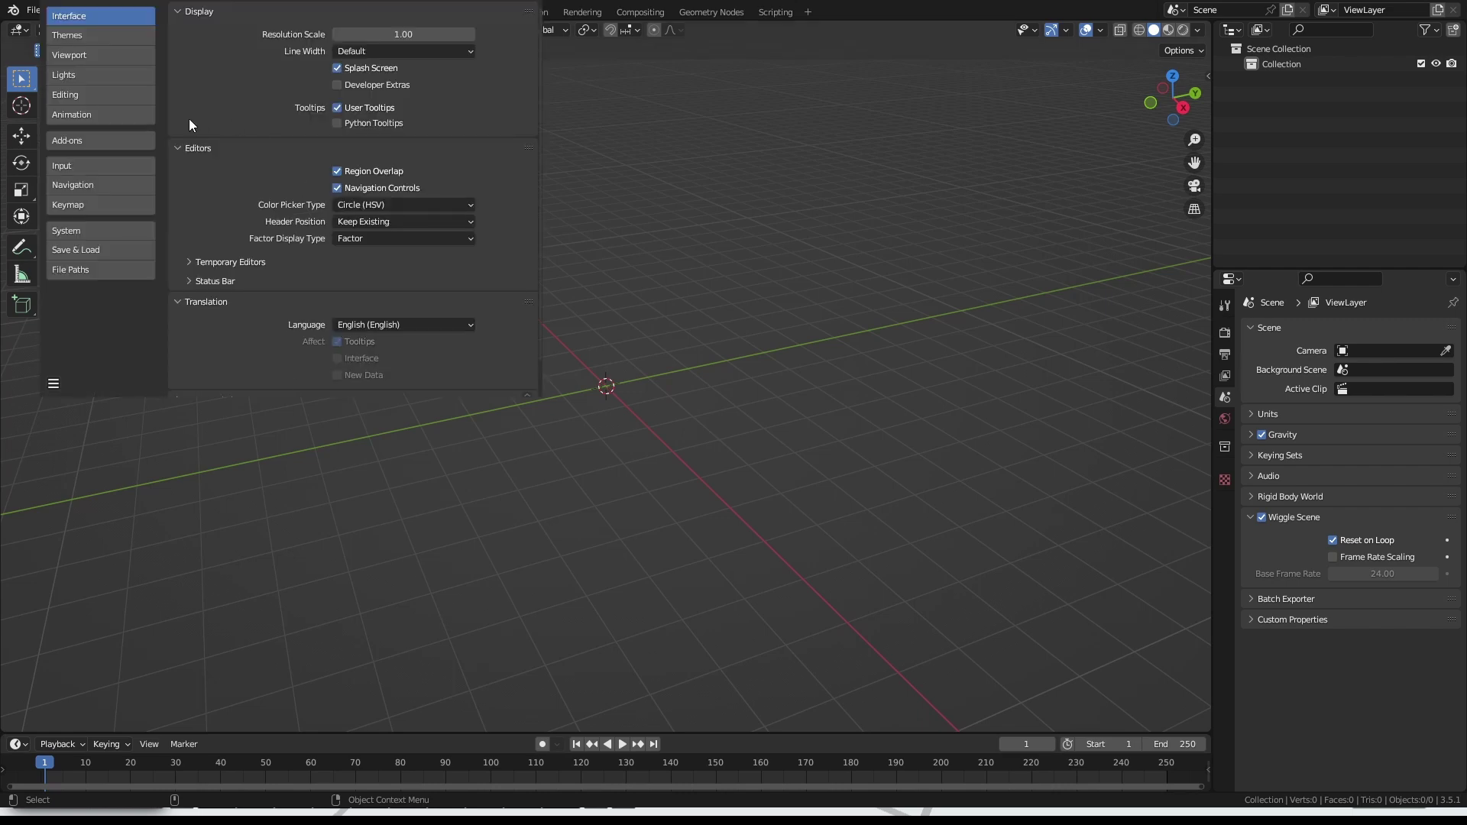
left_click(99, 139)
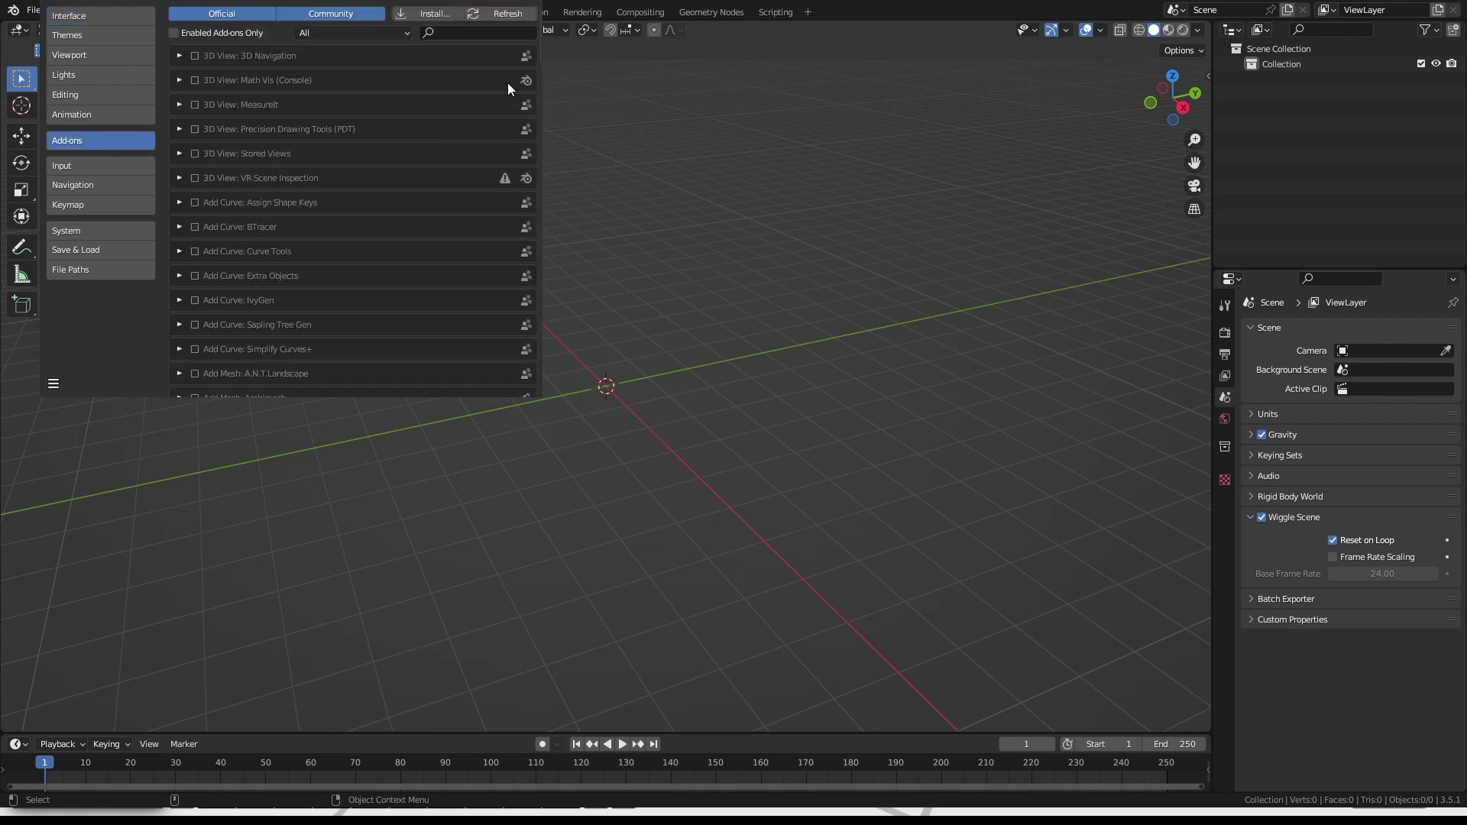
left_click(472, 32)
type("gltf")
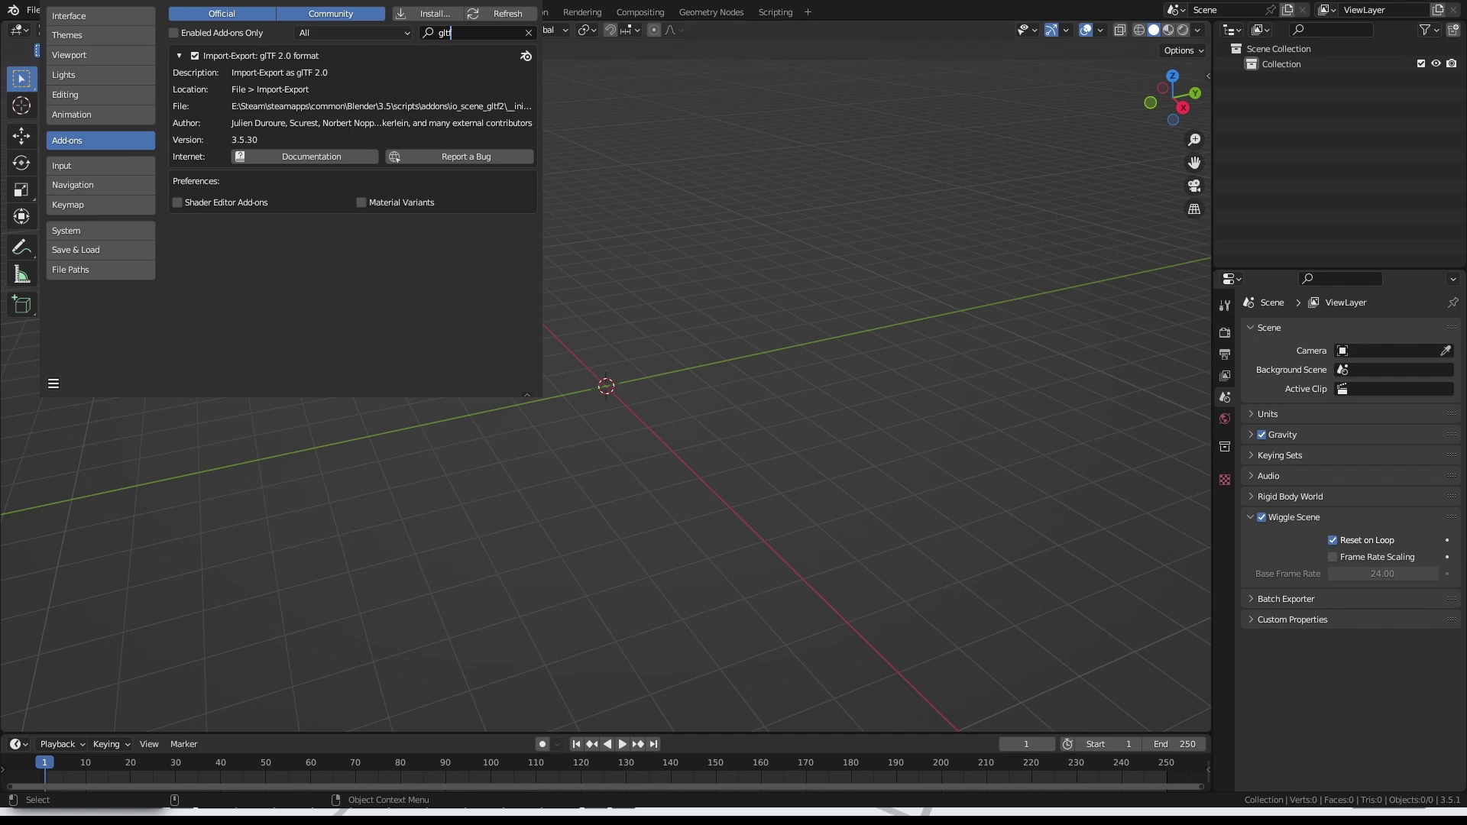
key("Escape")
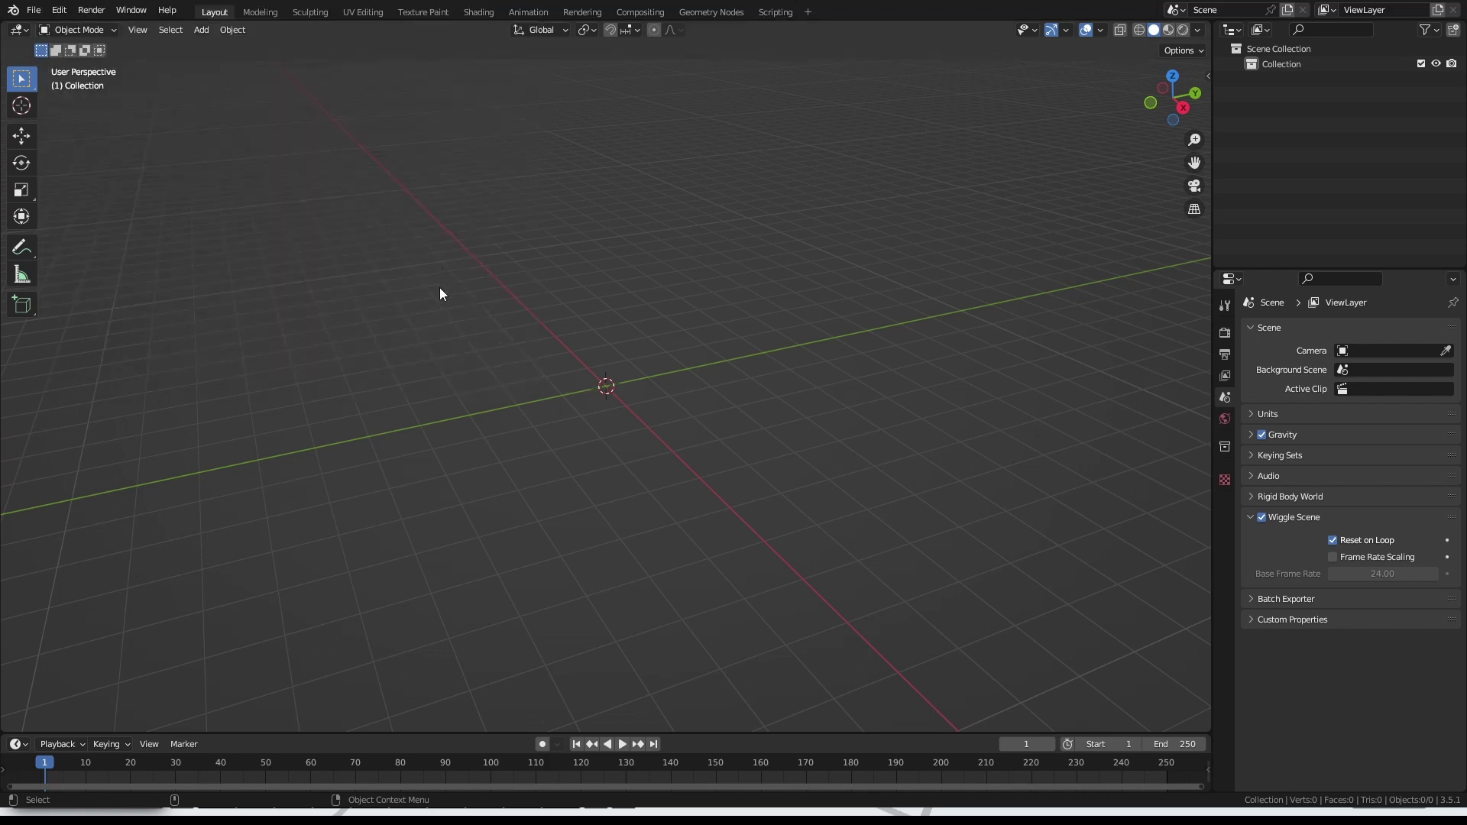
Step: Import AlanaPetter_Hero_32_NoSup_Solid.stl from C:\Minis\Hero_AlanaPetter\32mm\Unsupported as an STL mesh
left_click(34, 10)
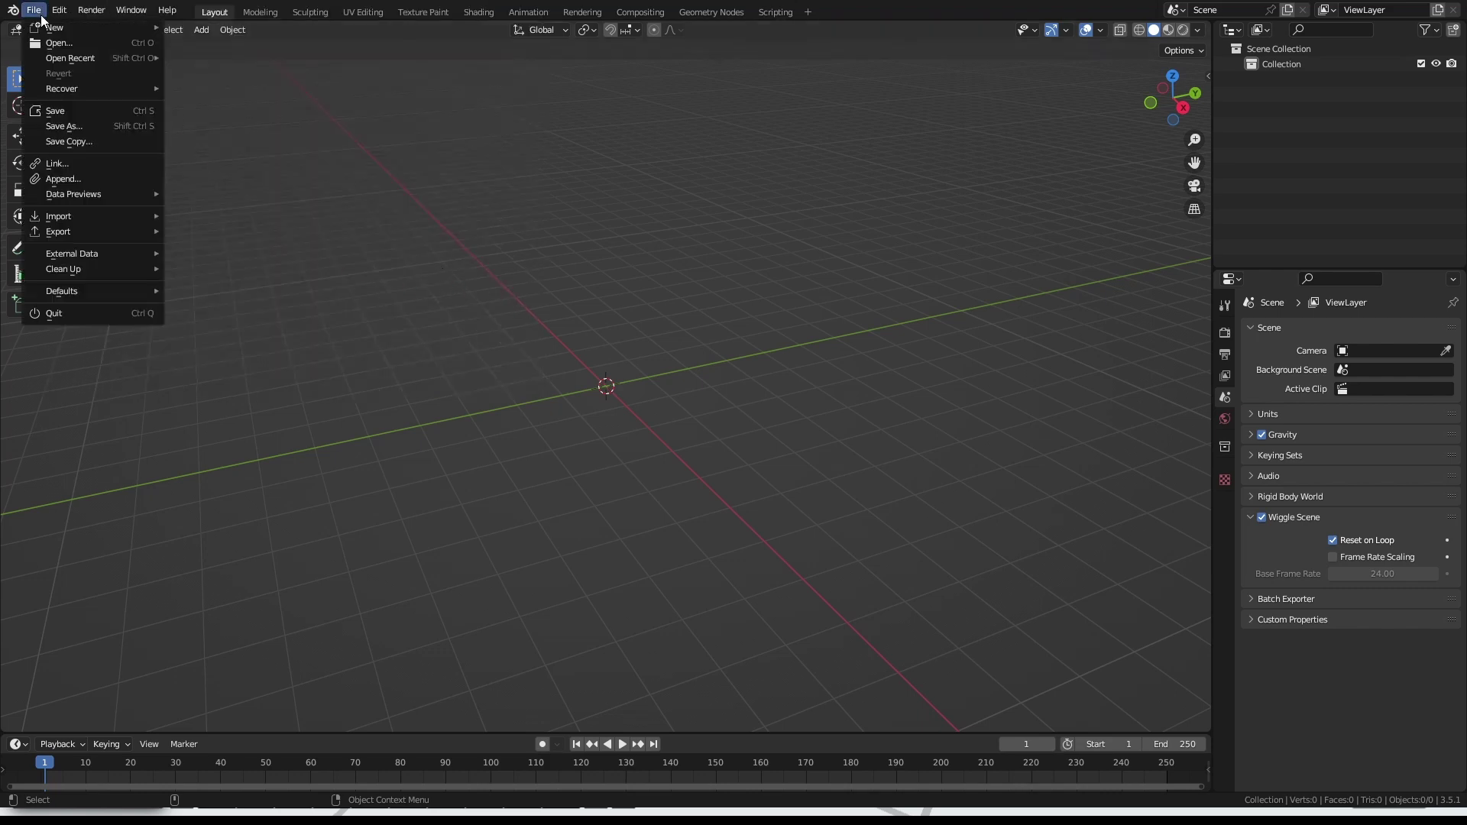
mouse_move(74, 218)
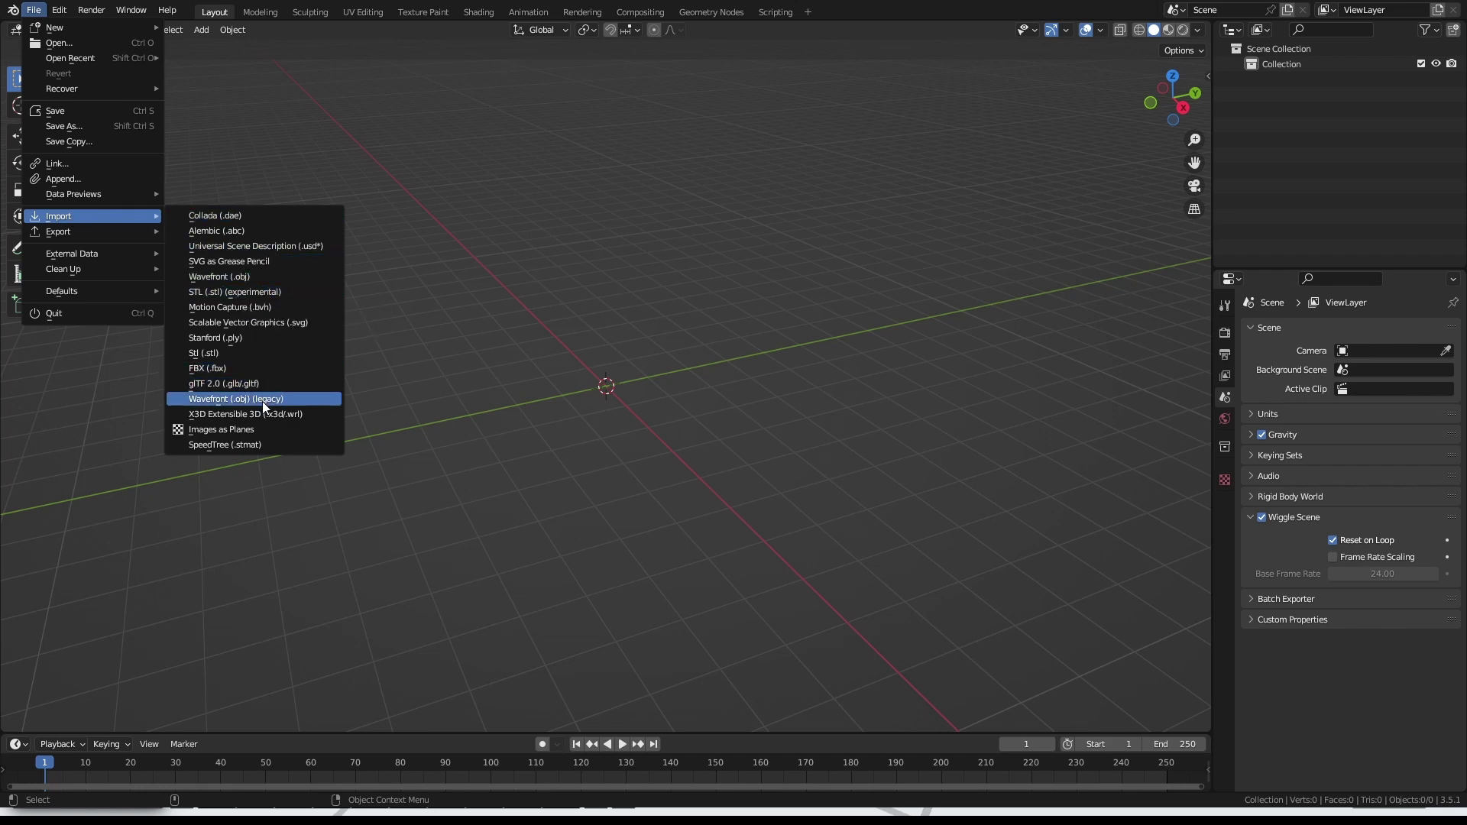
left_click(248, 359)
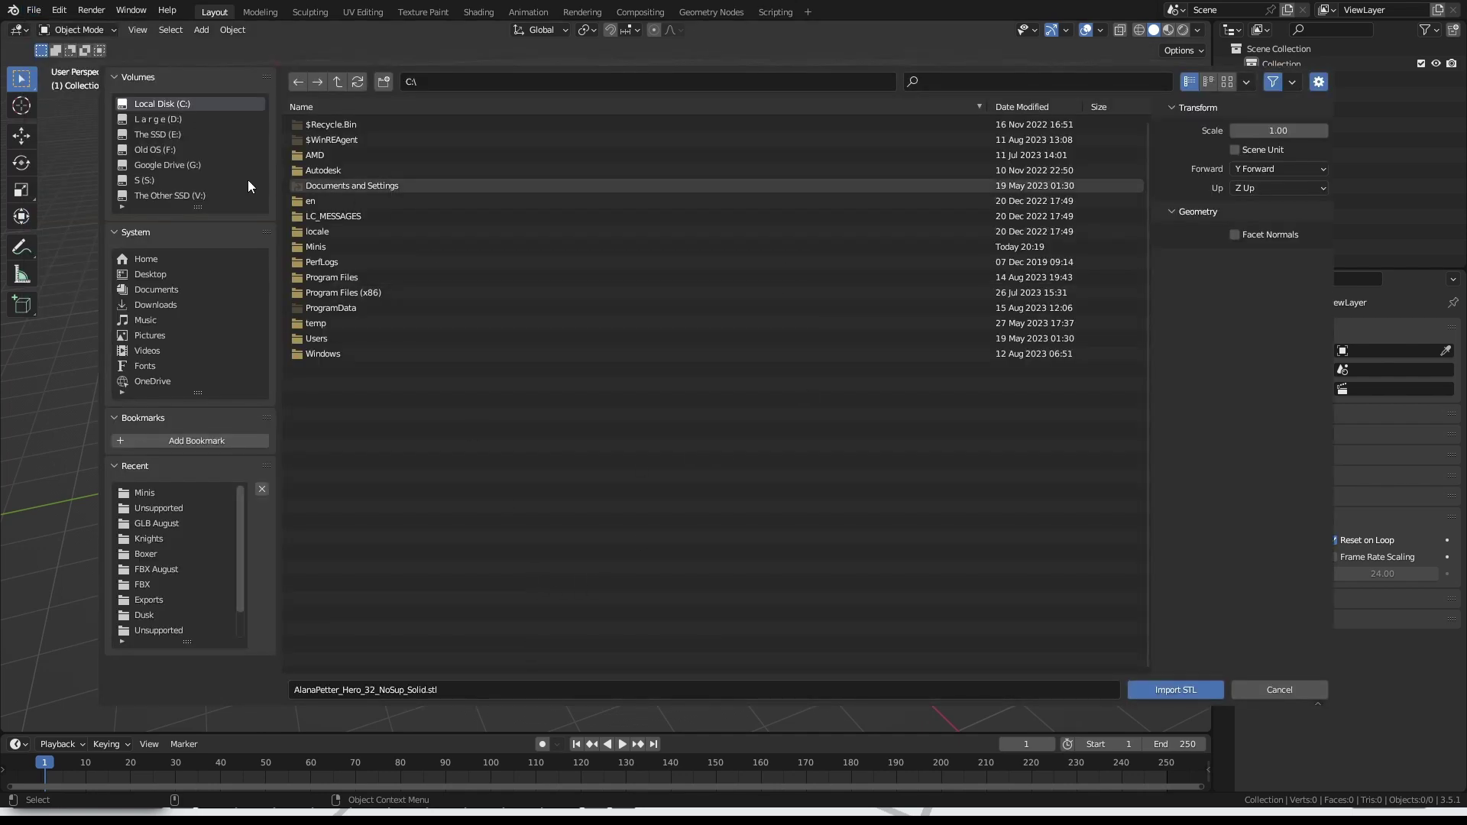
double_click(336, 247)
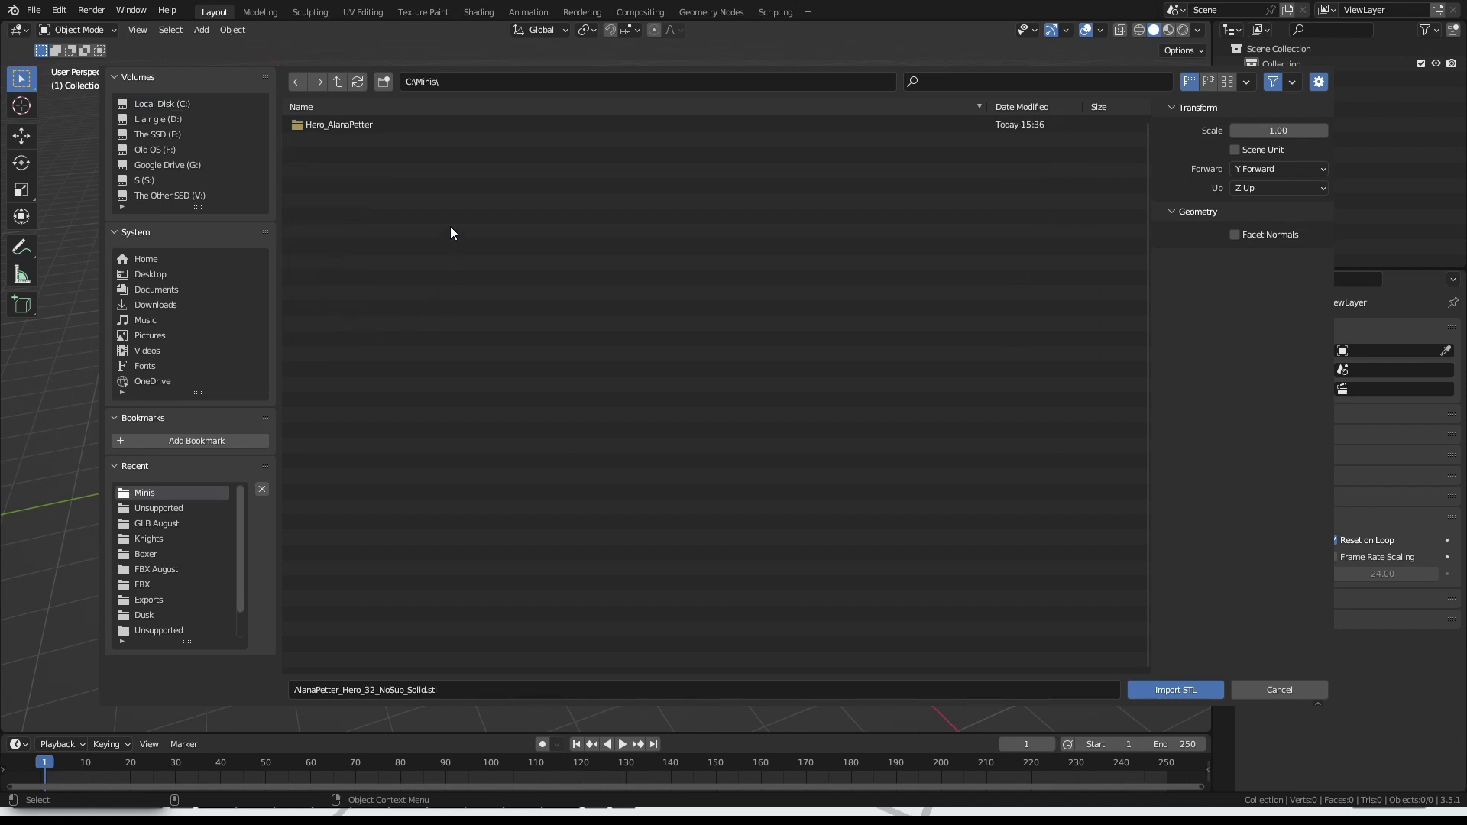
double_click(333, 126)
double_click(329, 123)
double_click(333, 139)
left_click(334, 126)
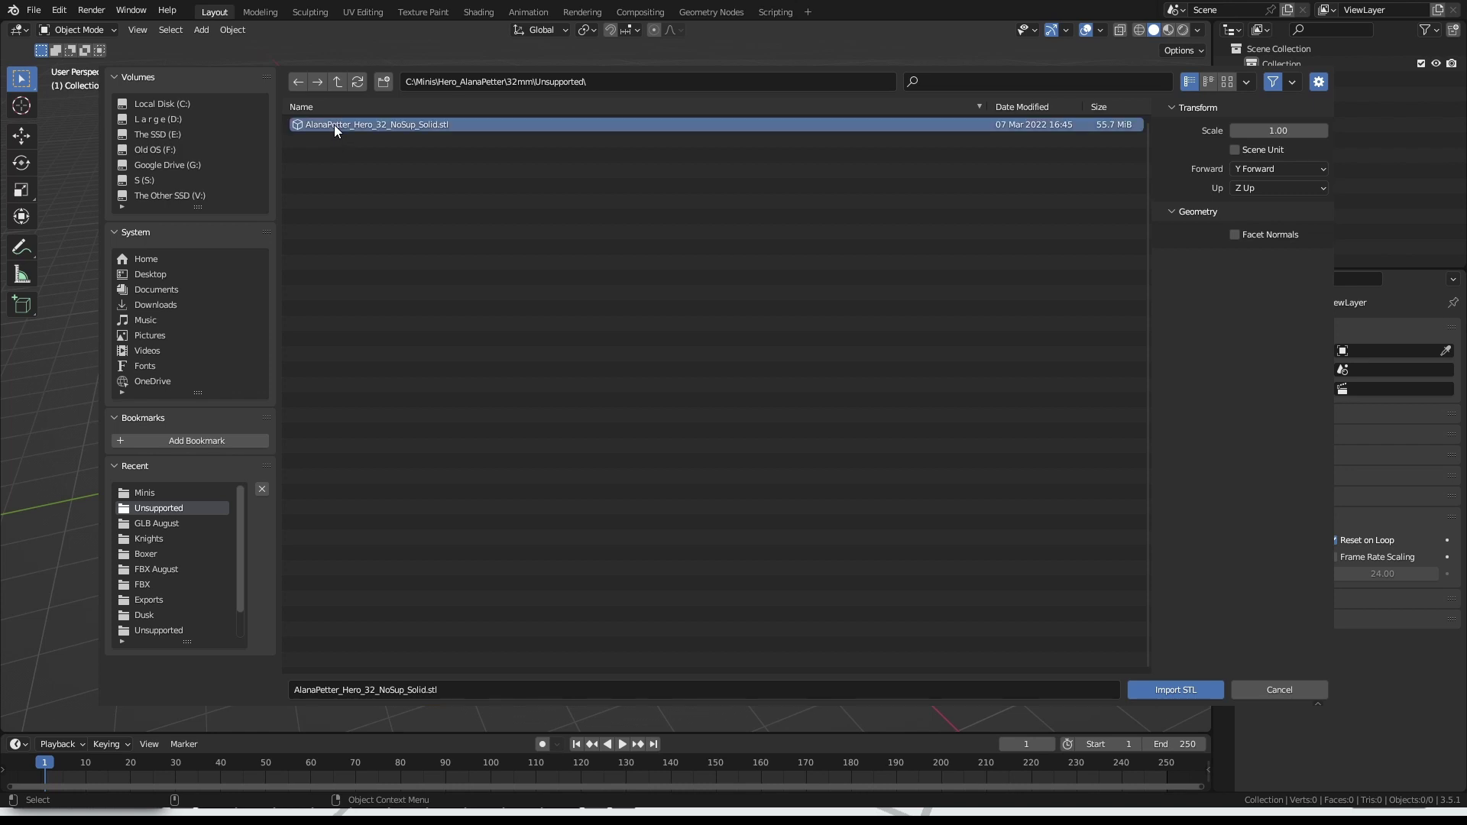
left_click(1145, 692)
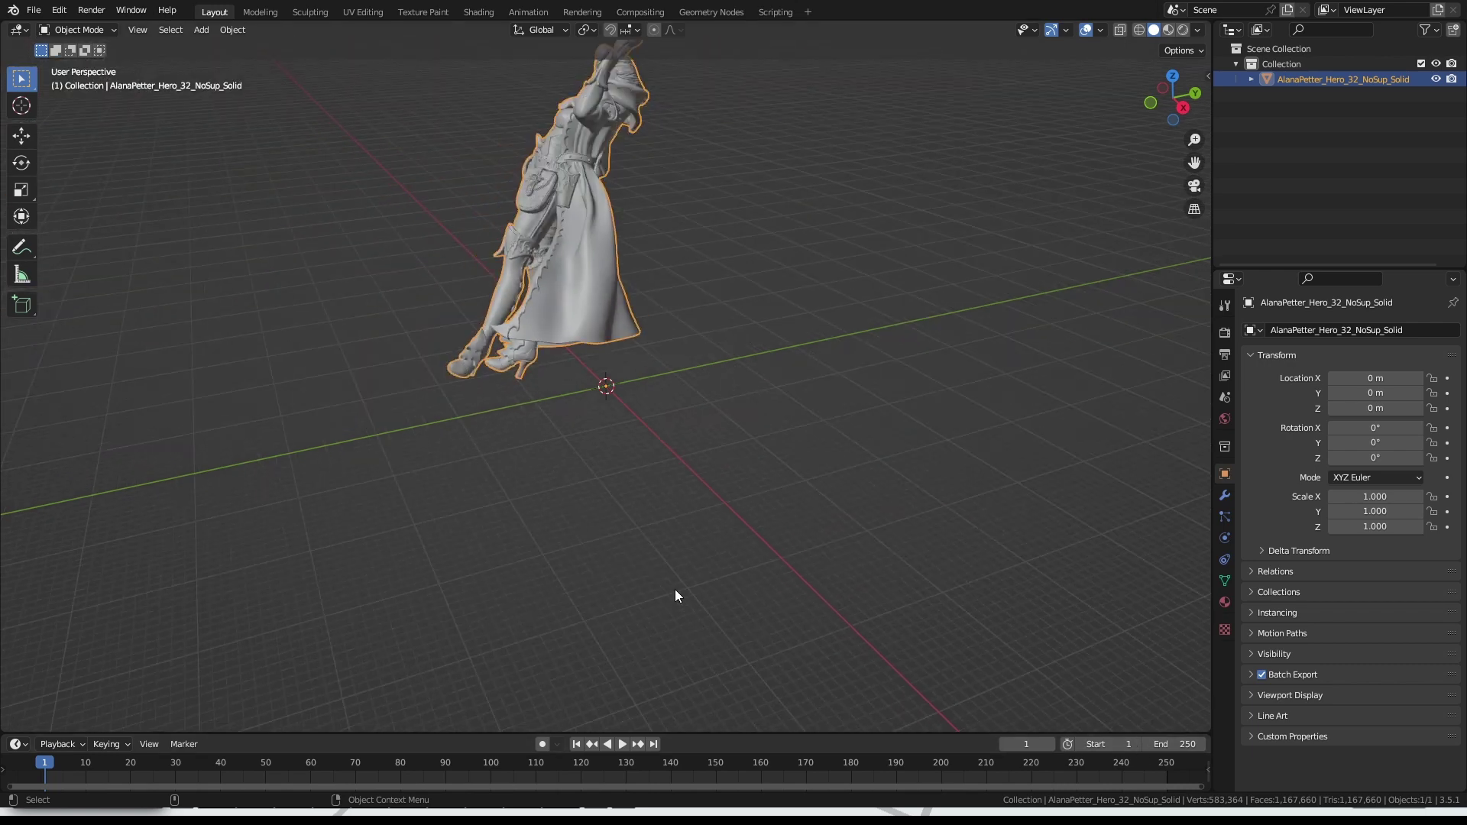
Step: Rotate the lying figure about 28.6° on X so it stands upright
middle_click_drag(603, 482, 799, 609)
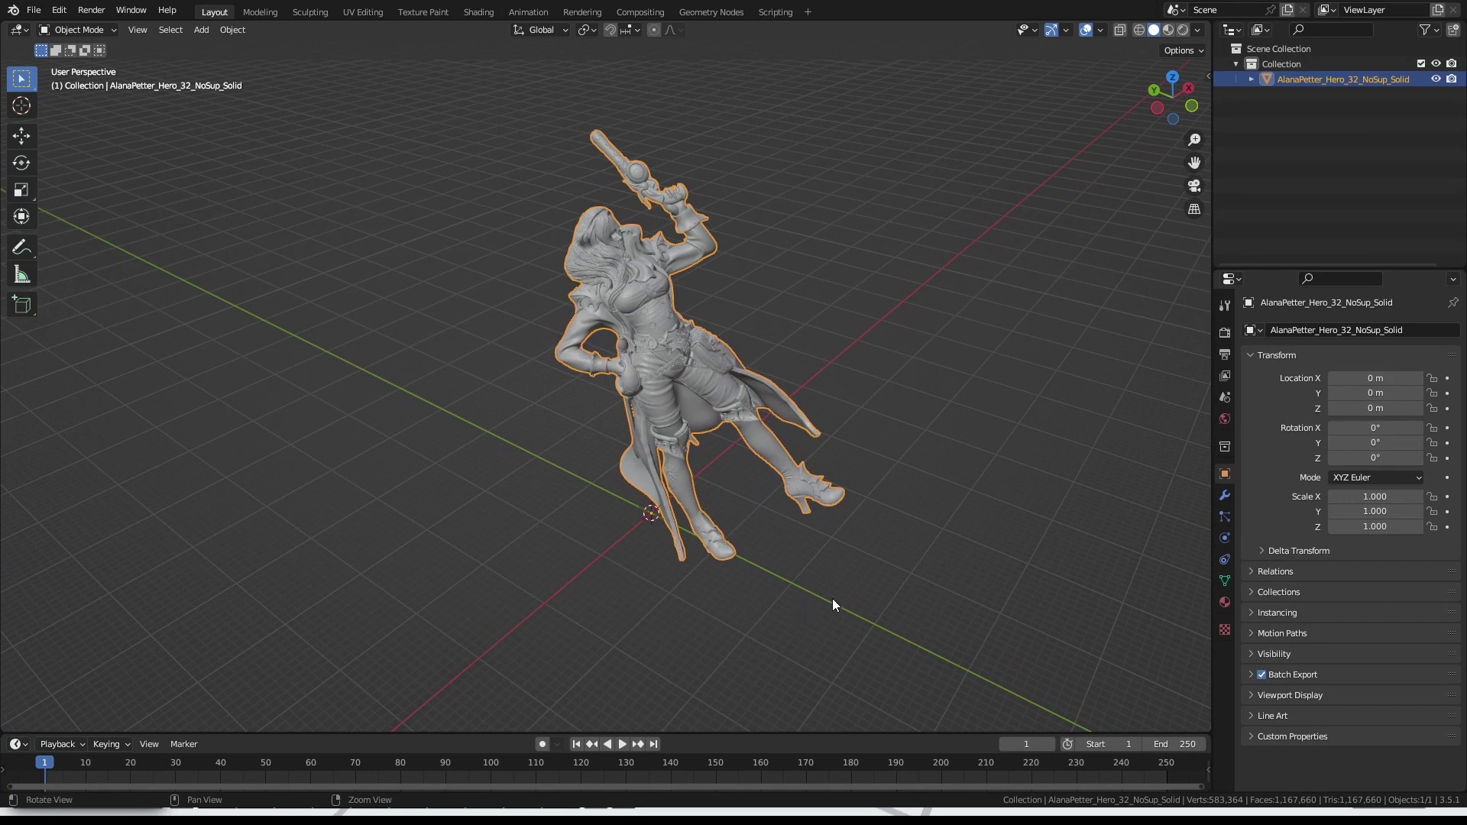
scroll(832, 603, "up", 2)
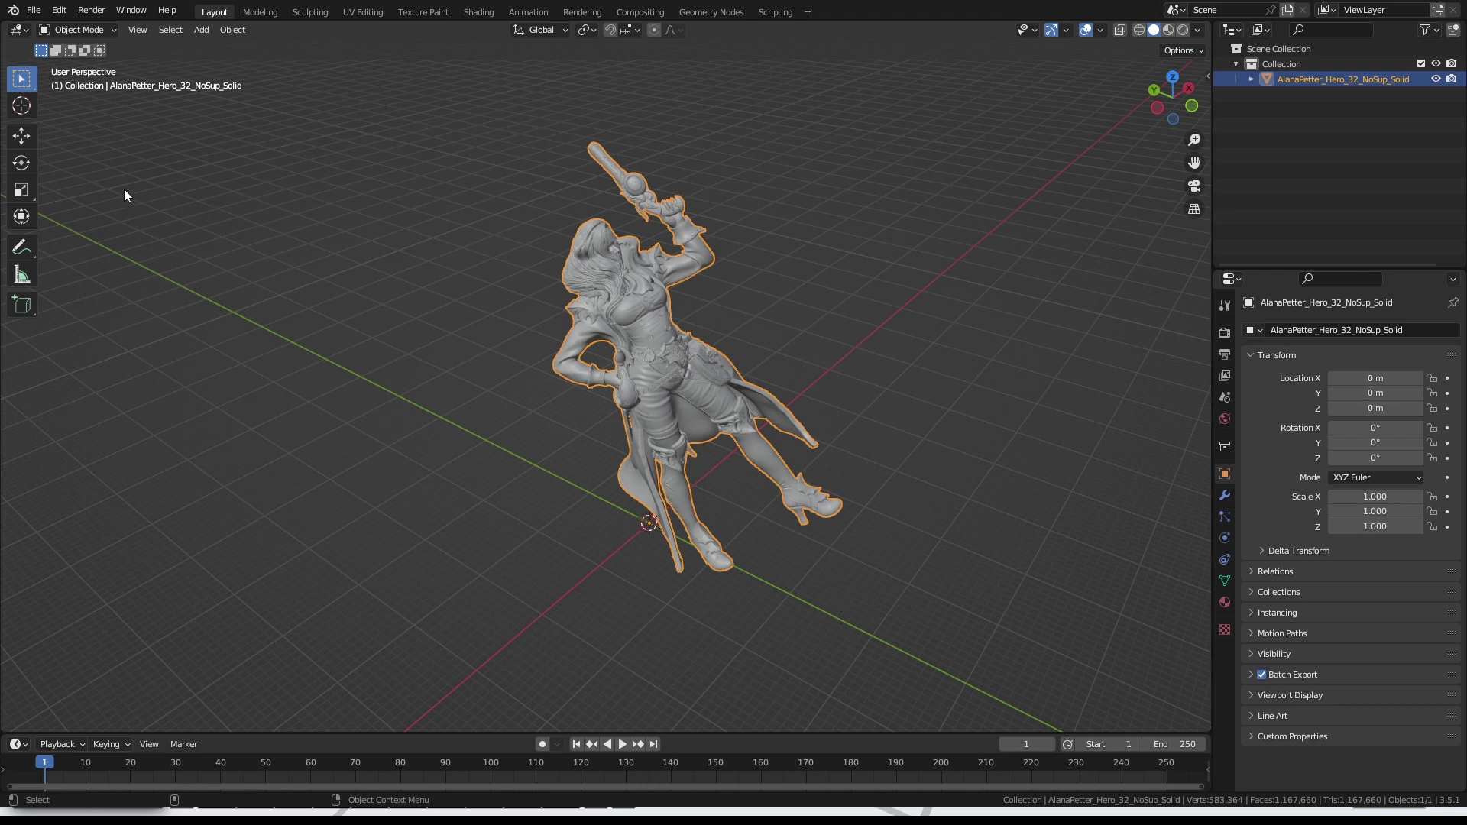
left_click(30, 164)
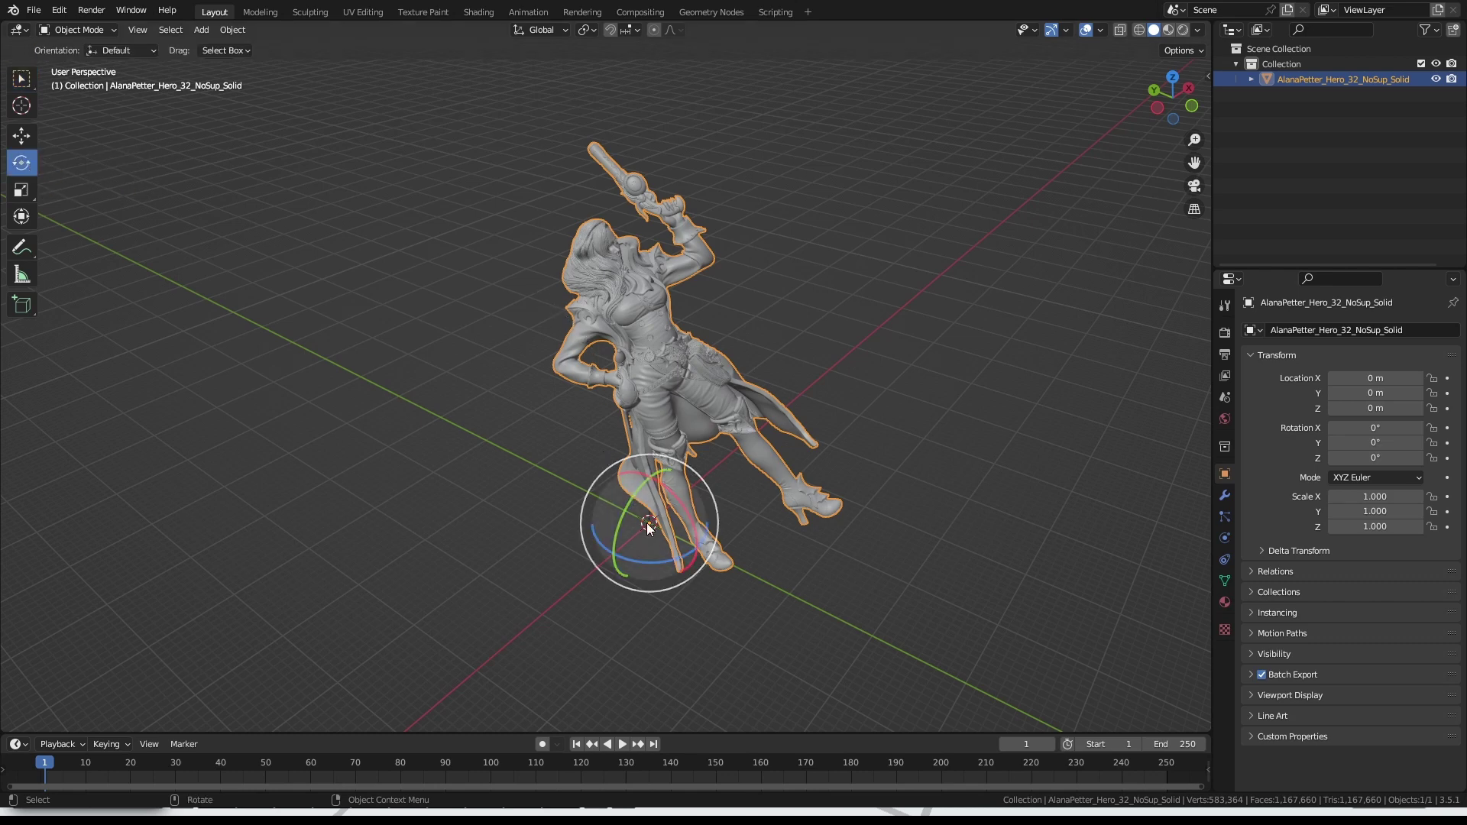
left_click_drag(683, 505, 683, 541)
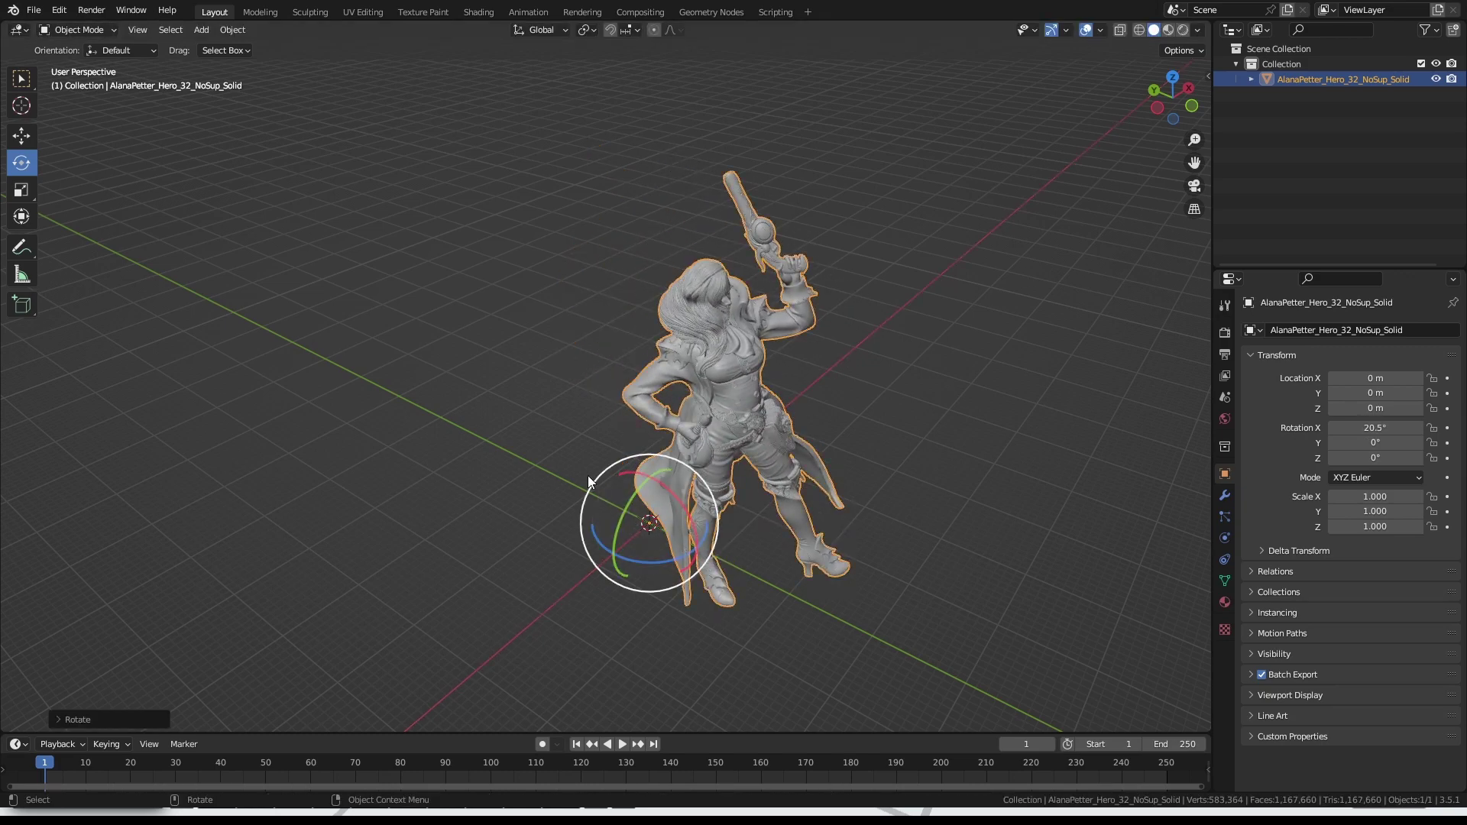
Step: Check the stance from orbited views and set the sideways lean to 3.33° on Y
middle_click_drag(499, 504, 451, 333)
scroll(460, 451, "up", 3)
scroll(473, 390, "up", 4)
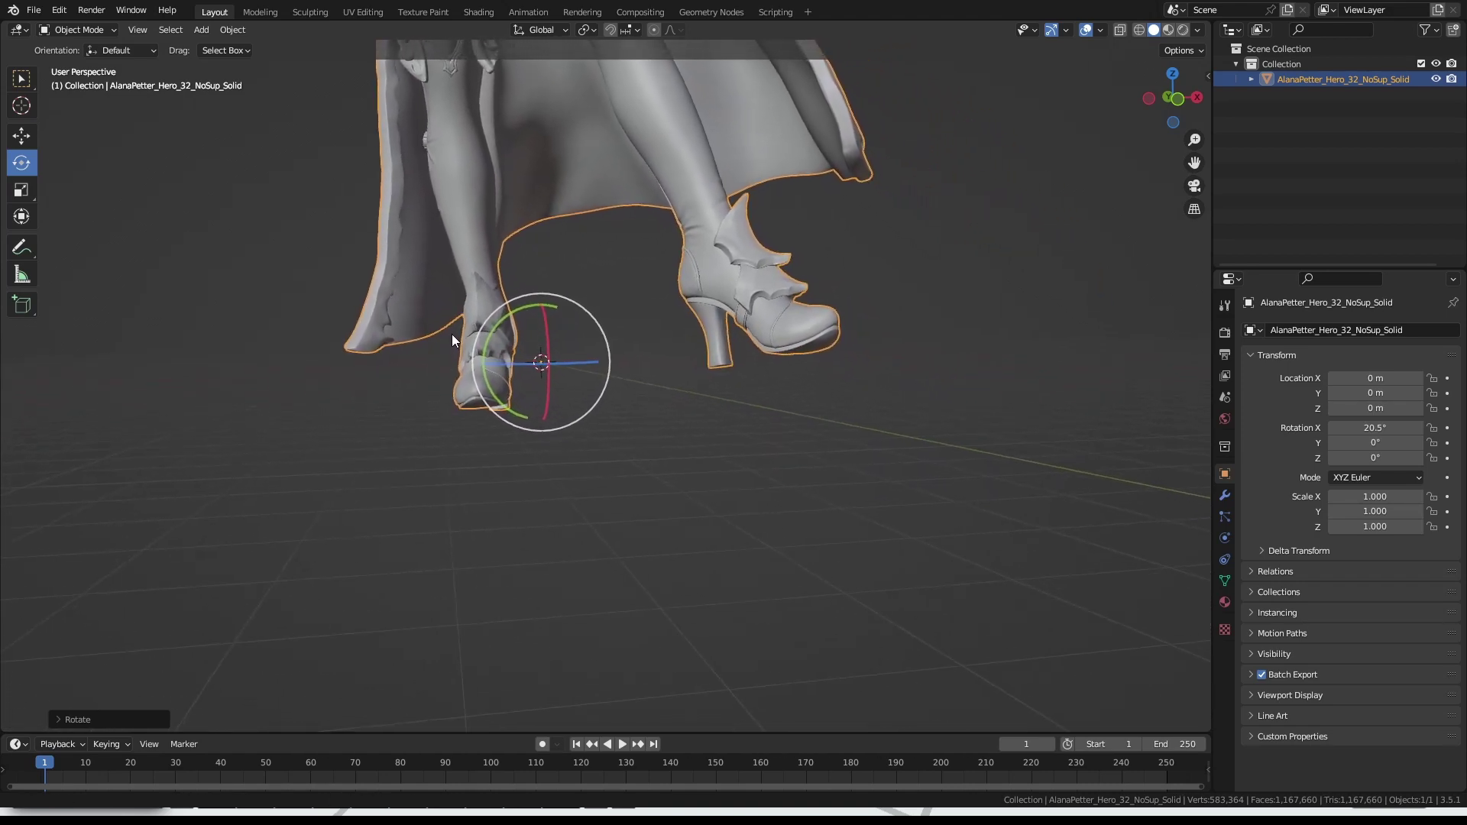
left_click_drag(544, 324, 515, 373)
right_click(546, 331)
middle_click_drag(501, 409, 597, 531)
key("ctrl+z")
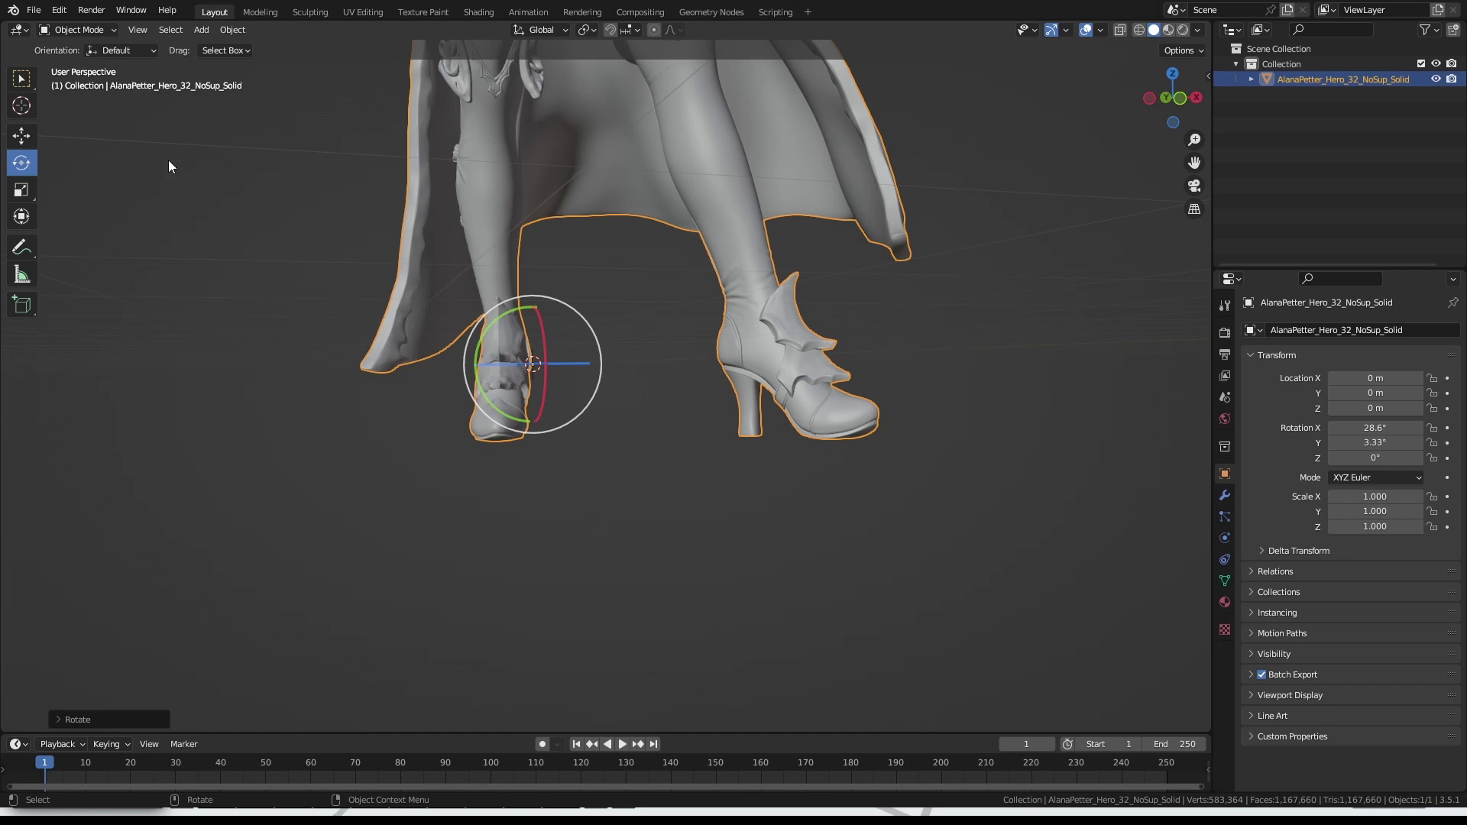
left_click(20, 137)
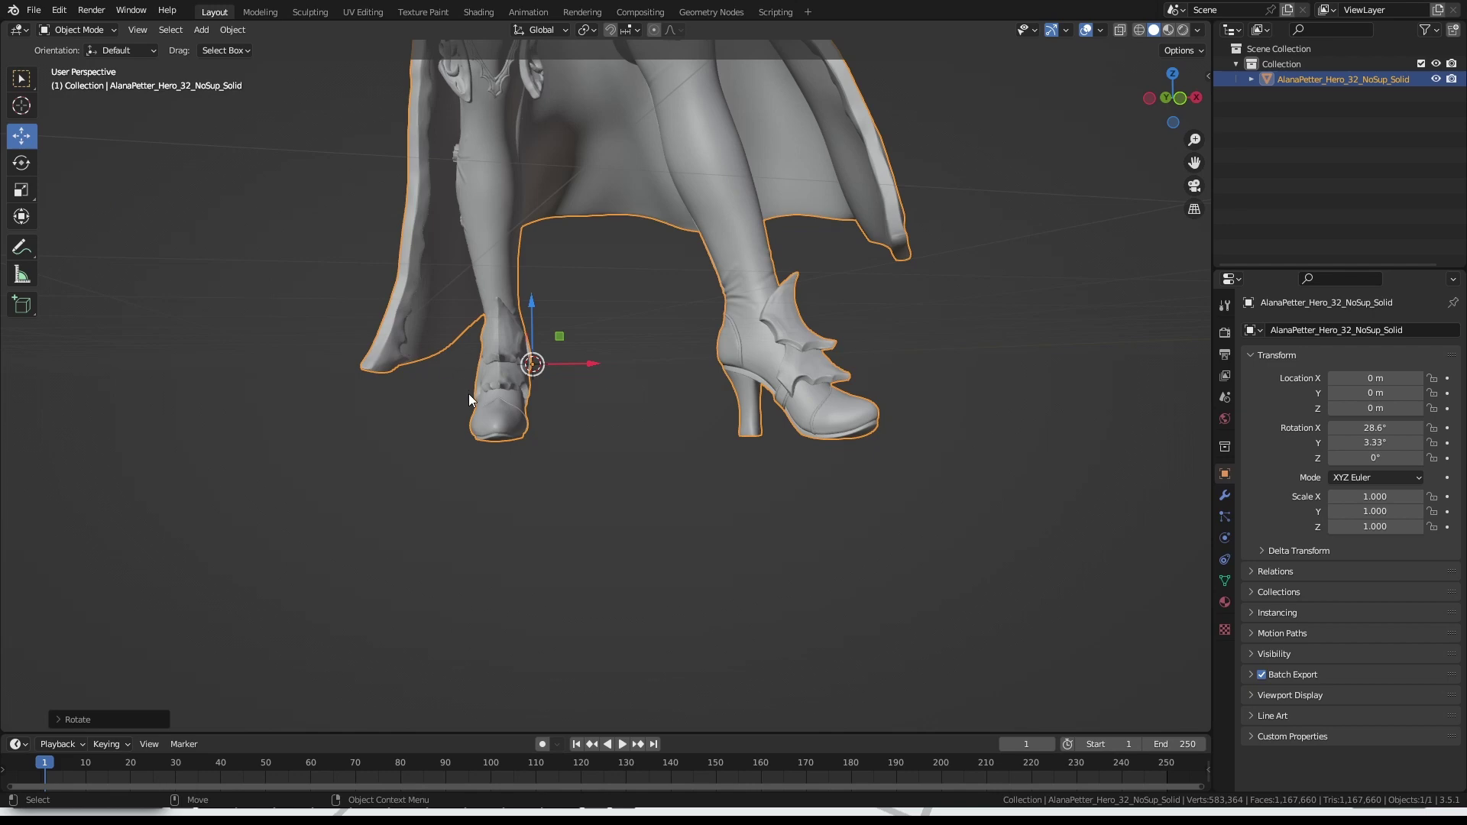
middle_click_drag(490, 428, 533, 439)
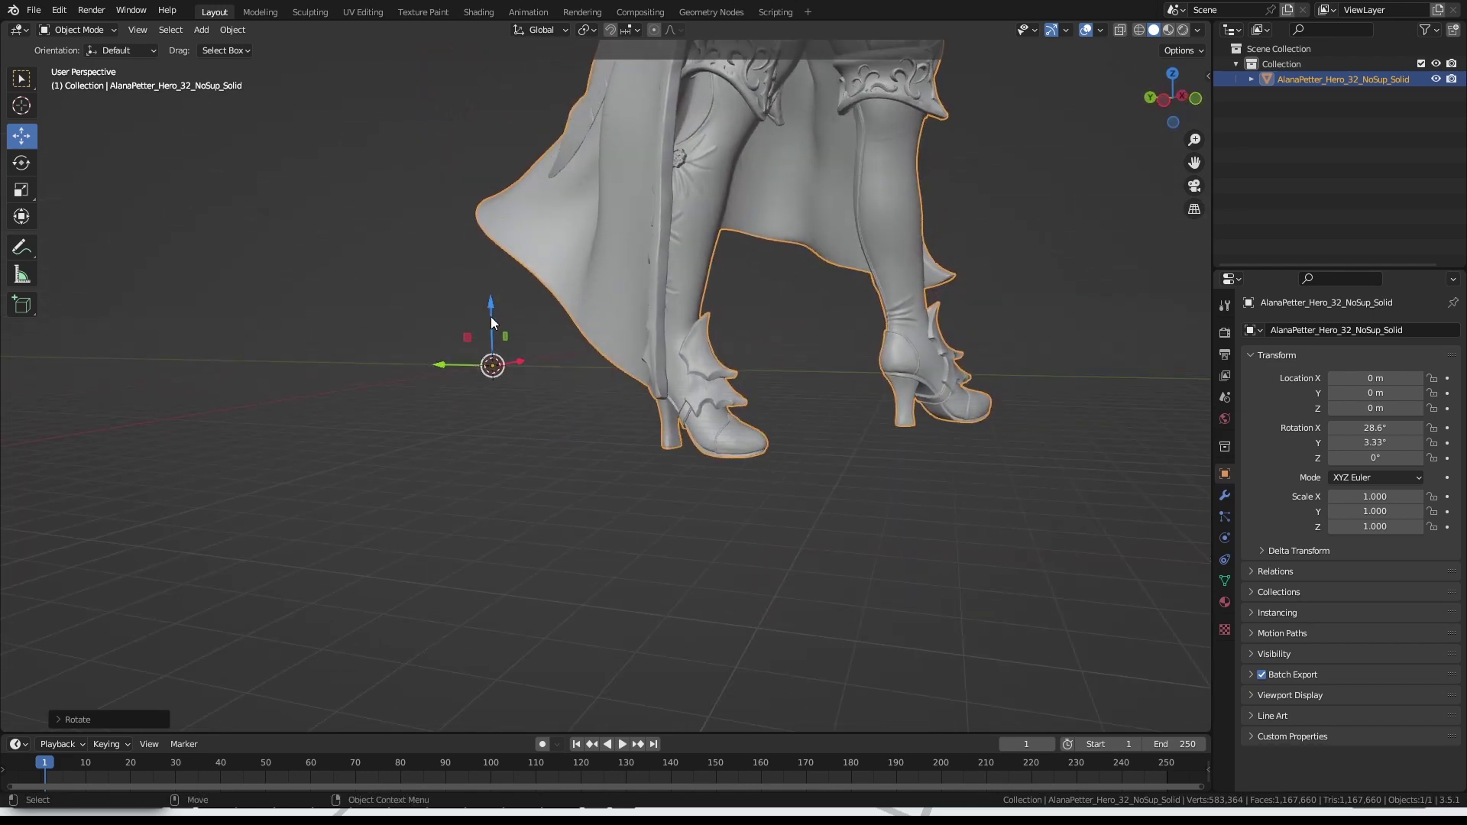
Step: Raise the figure along Z so its boots meet the ground grid
left_click_drag(491, 316, 493, 258)
scroll(537, 391, "up", 5)
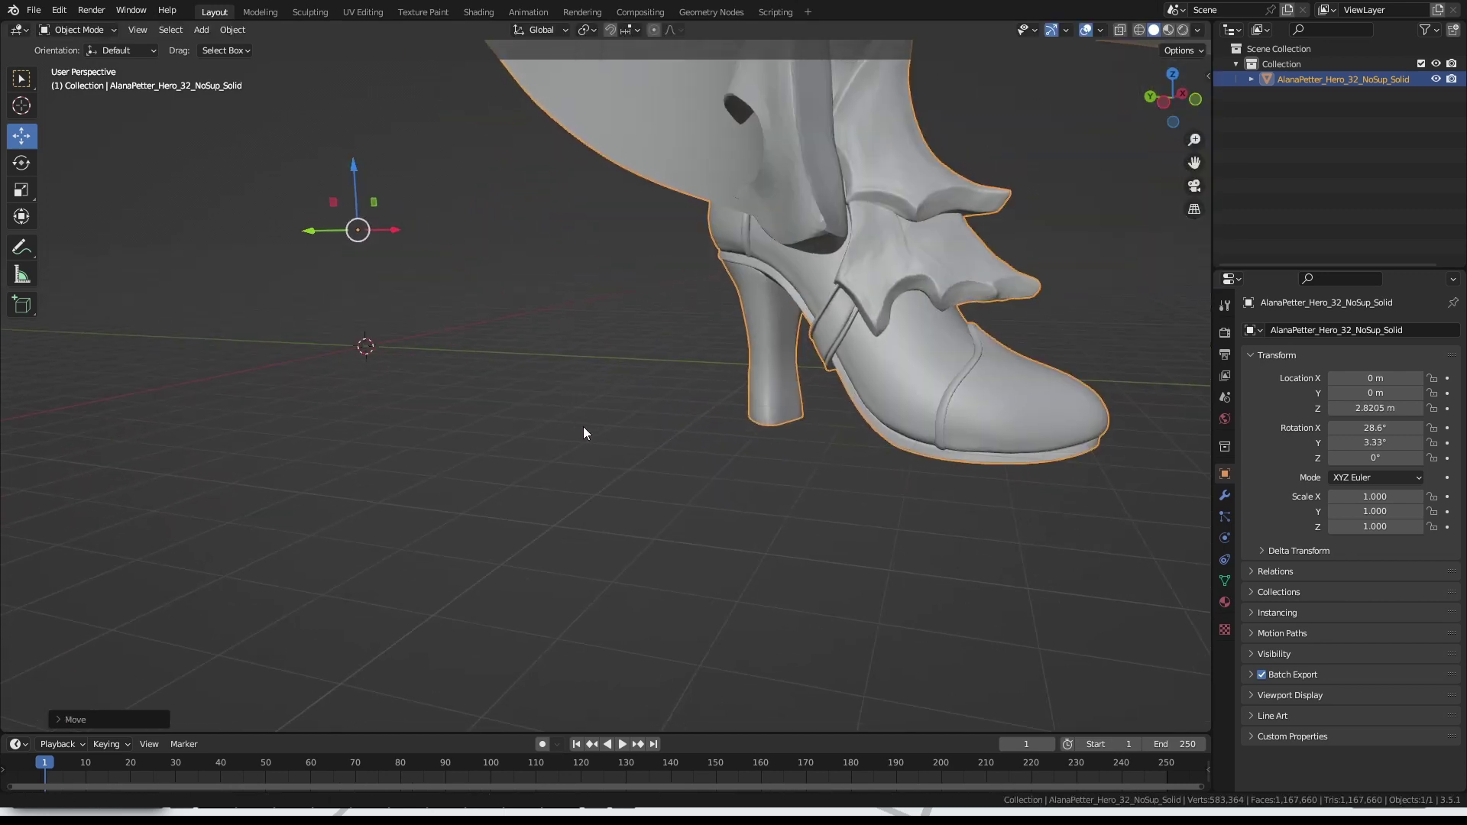
left_click_drag(350, 158, 359, 149)
scroll(474, 271, "down", 4)
middle_click_drag(516, 331, 548, 501)
scroll(528, 436, "down", 3)
Step: Slide the figure along Y and X over the origin, ending at X -0.79936 m, Y 15.366 m
left_click_drag(603, 443, 451, 411)
middle_click_drag(450, 411, 335, 463)
left_click_drag(586, 373, 569, 375)
middle_click_drag(568, 375, 539, 434)
left_click_drag(460, 396, 461, 488)
middle_click_drag(461, 489, 372, 553)
scroll(466, 476, "up", 3)
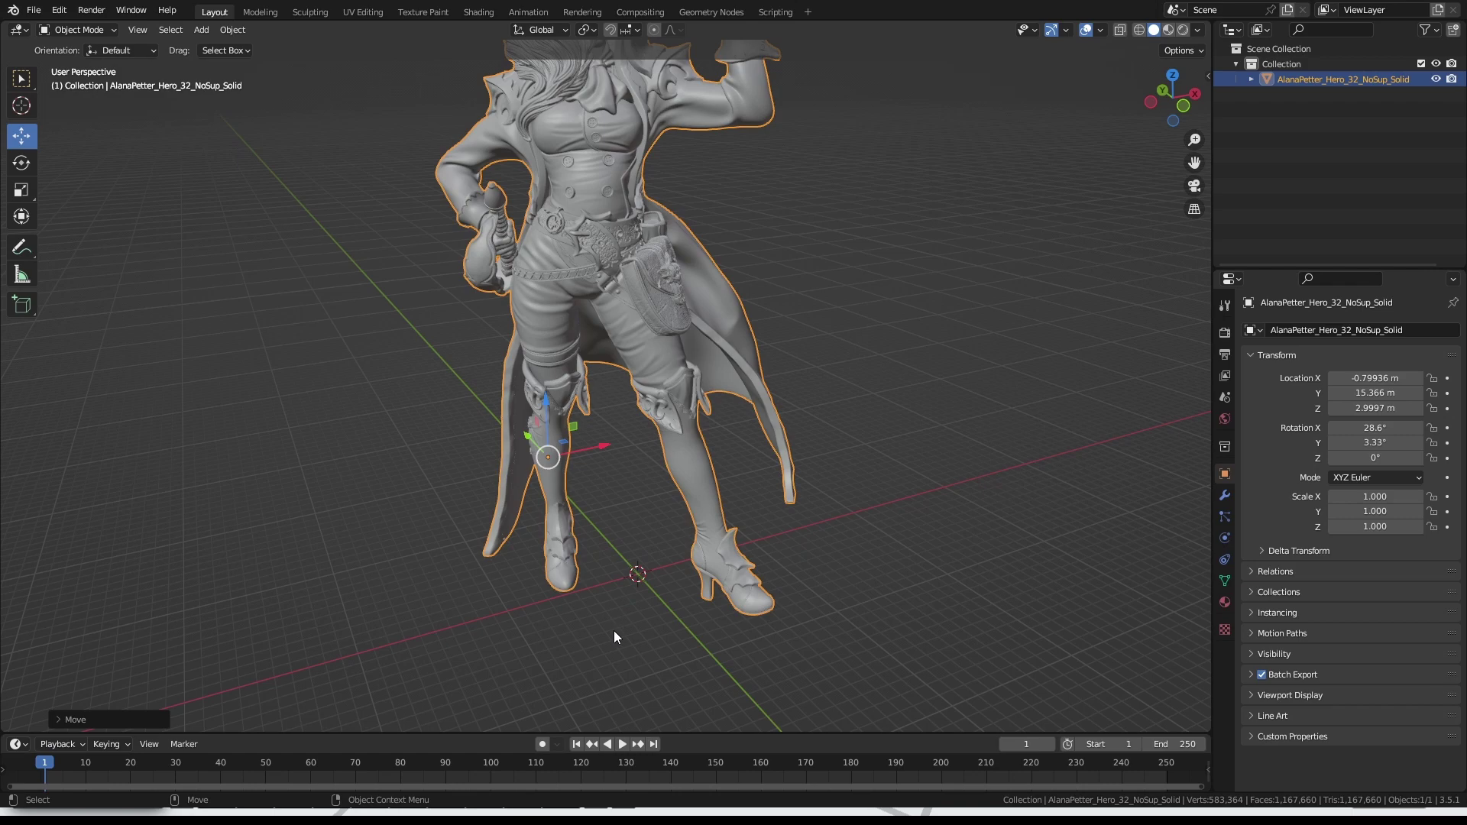
scroll(468, 502, "down", 1)
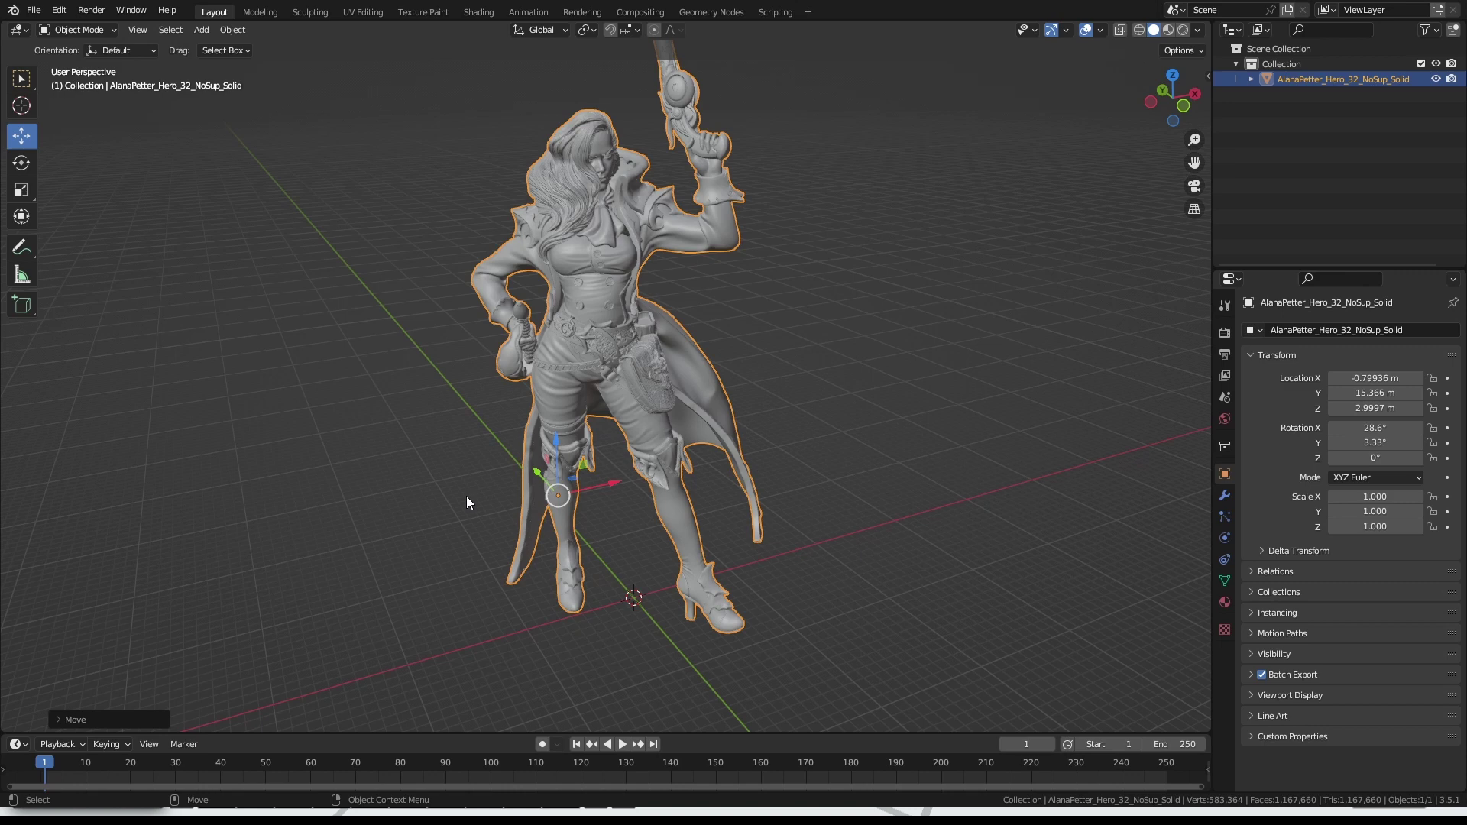
Step: Apply All Transforms to the miniature, zeroing its location and rotation
left_click(235, 30)
mouse_move(278, 109)
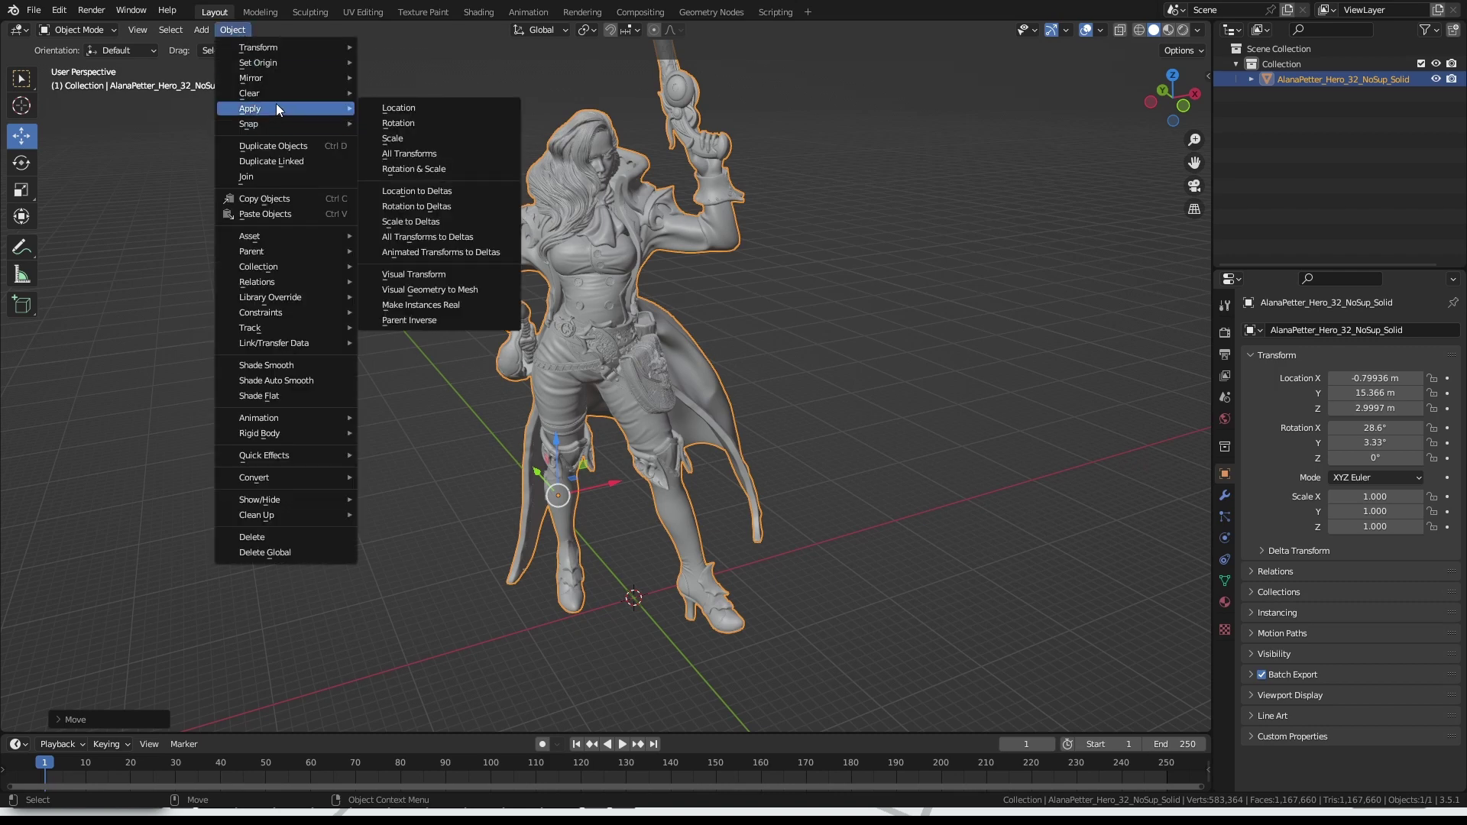
left_click(403, 153)
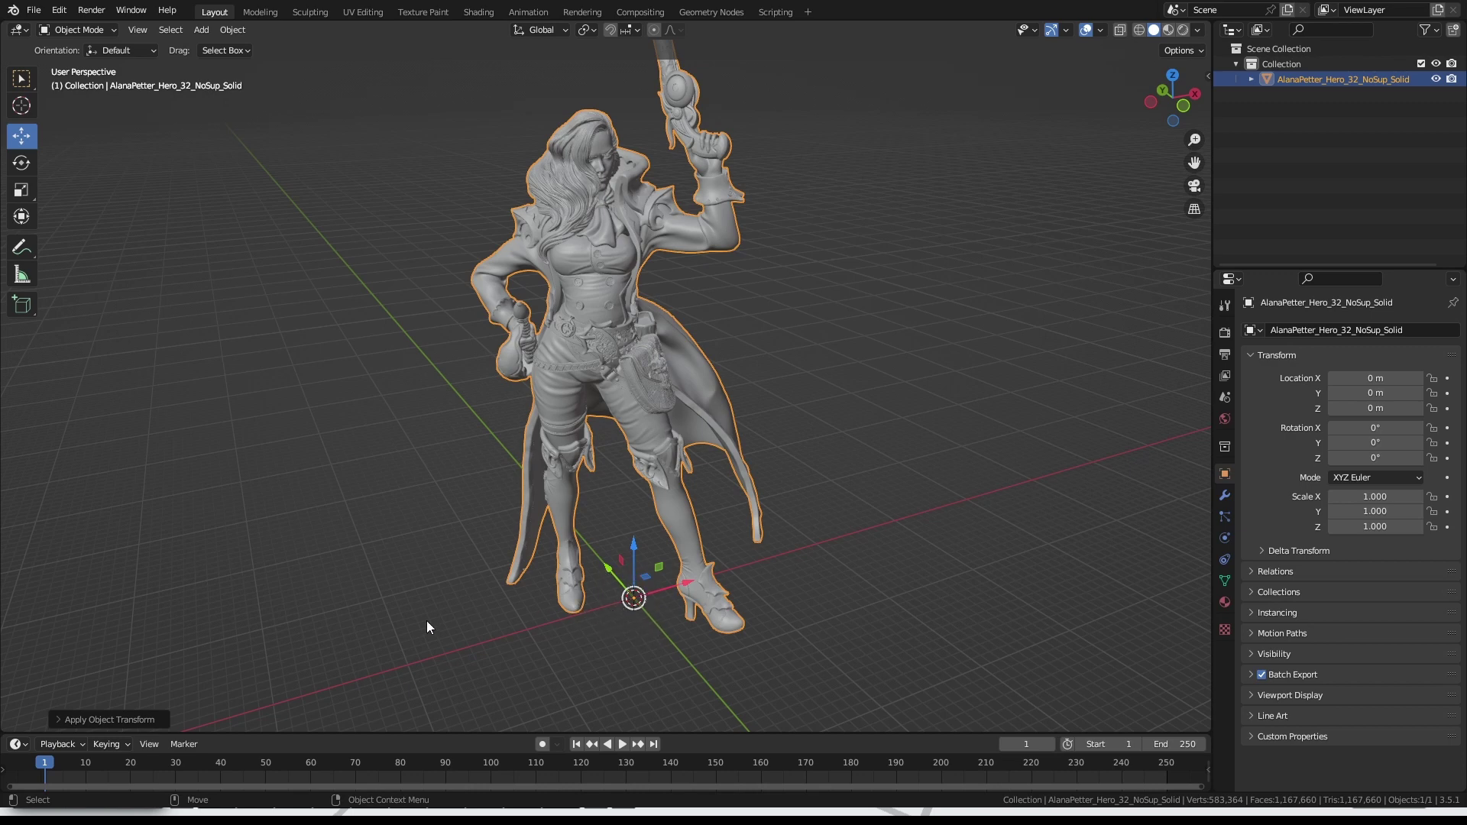
middle_click_drag(368, 615, 389, 565)
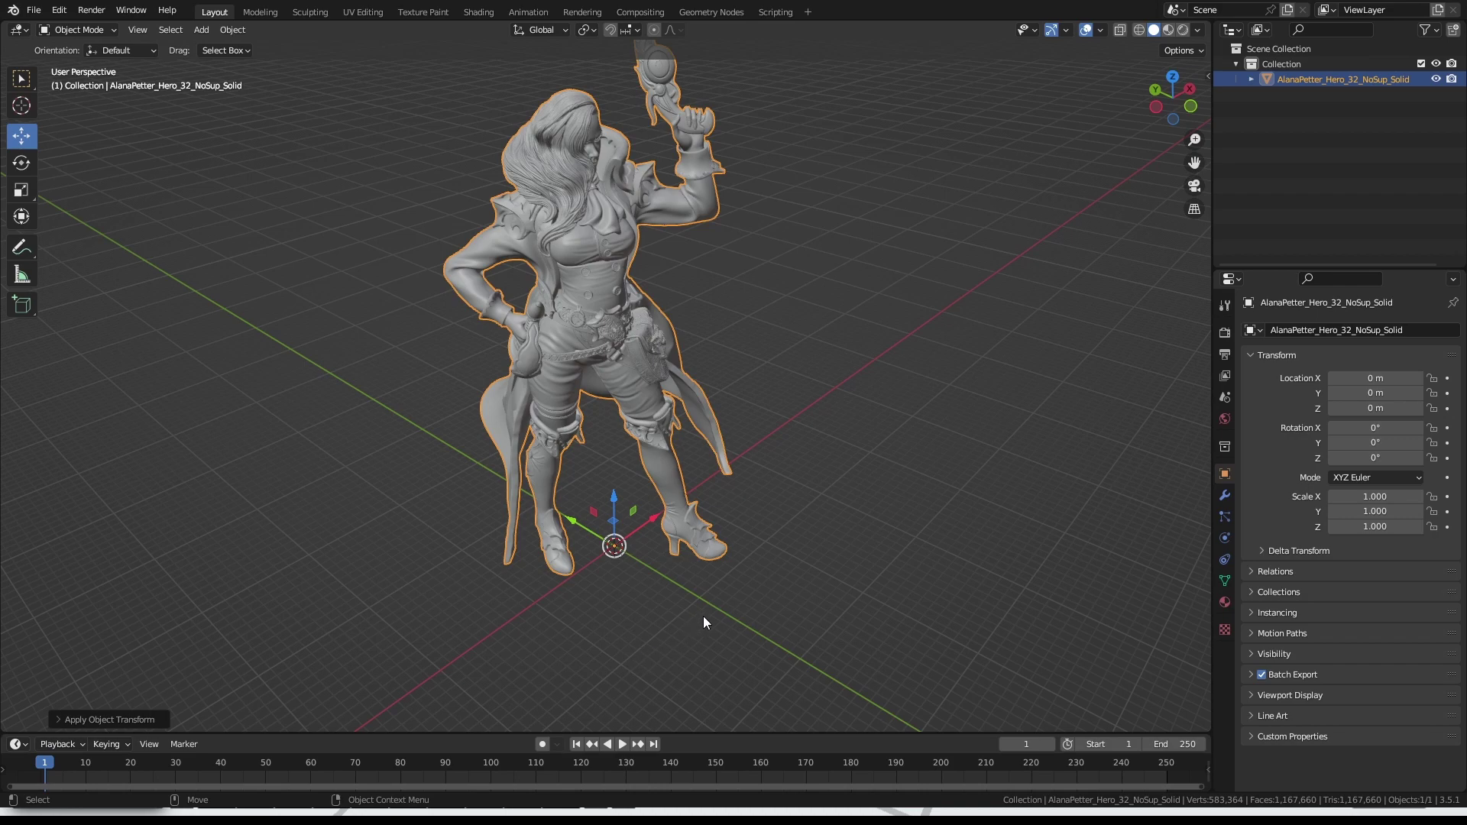
middle_click_drag(713, 622, 620, 526)
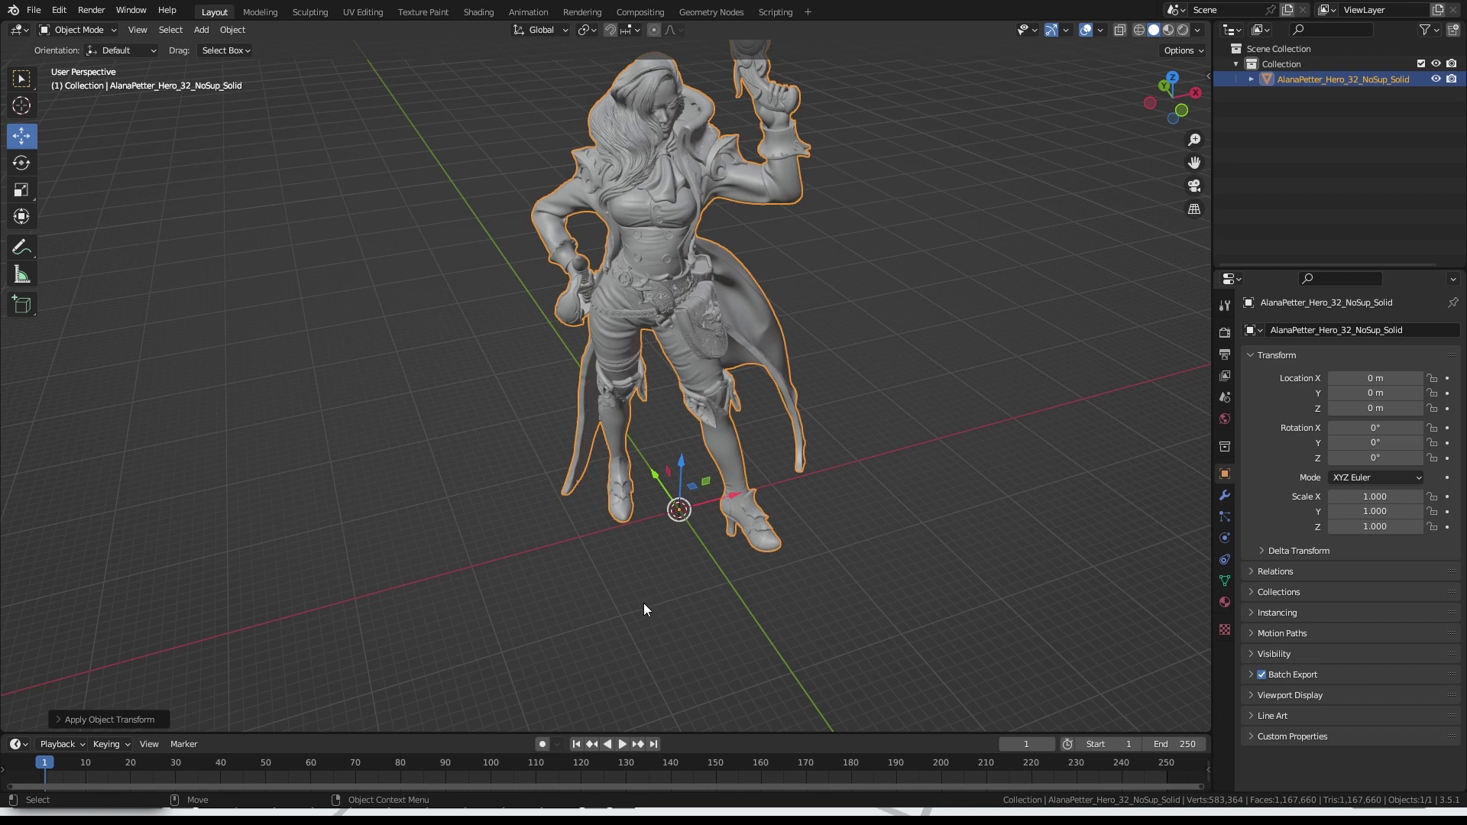
Step: Shrink the figure with the Scale gizmo to roughly 0.058
middle_click_drag(741, 593, 718, 609)
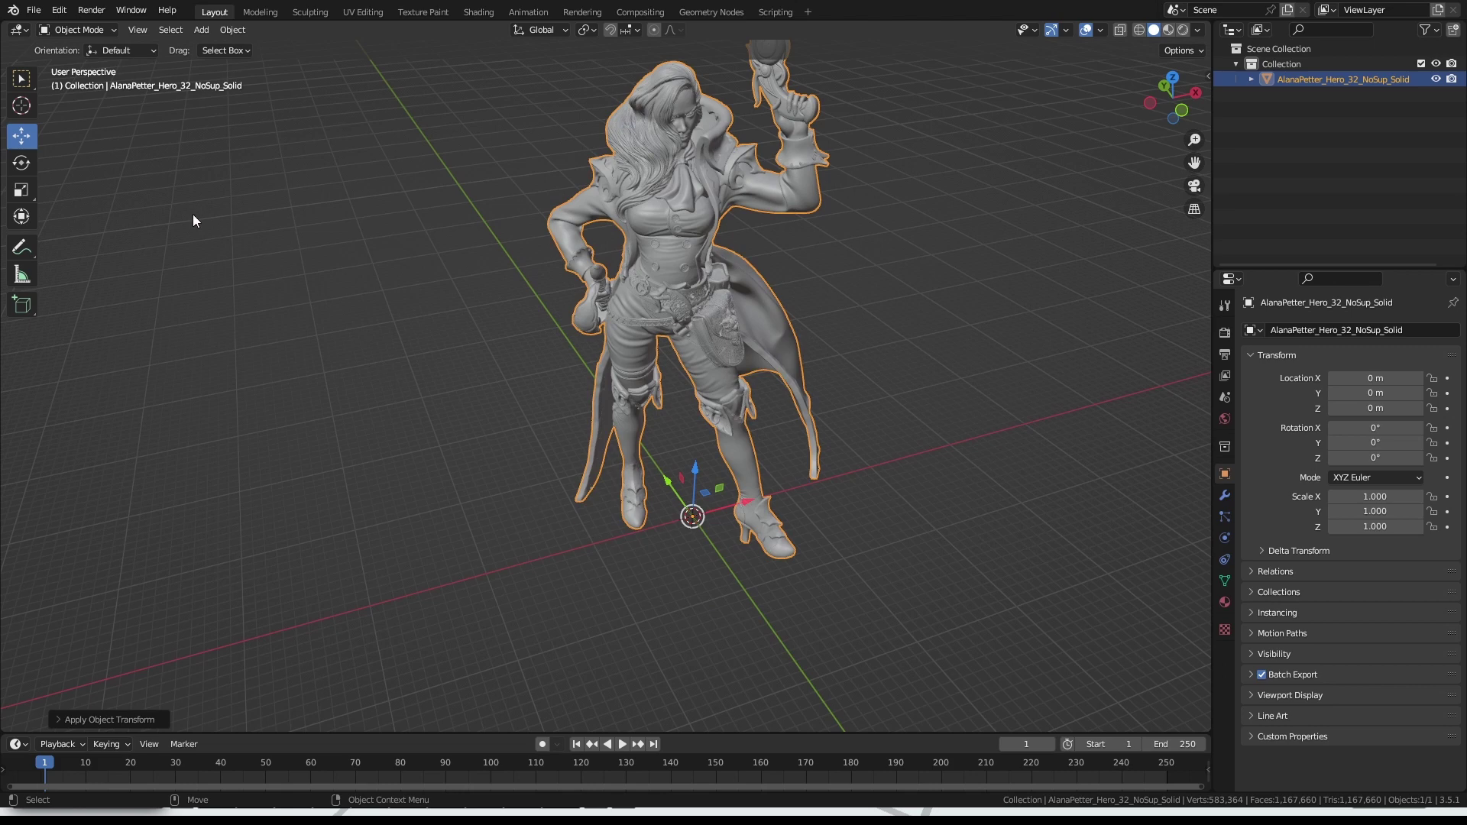
left_click(29, 194)
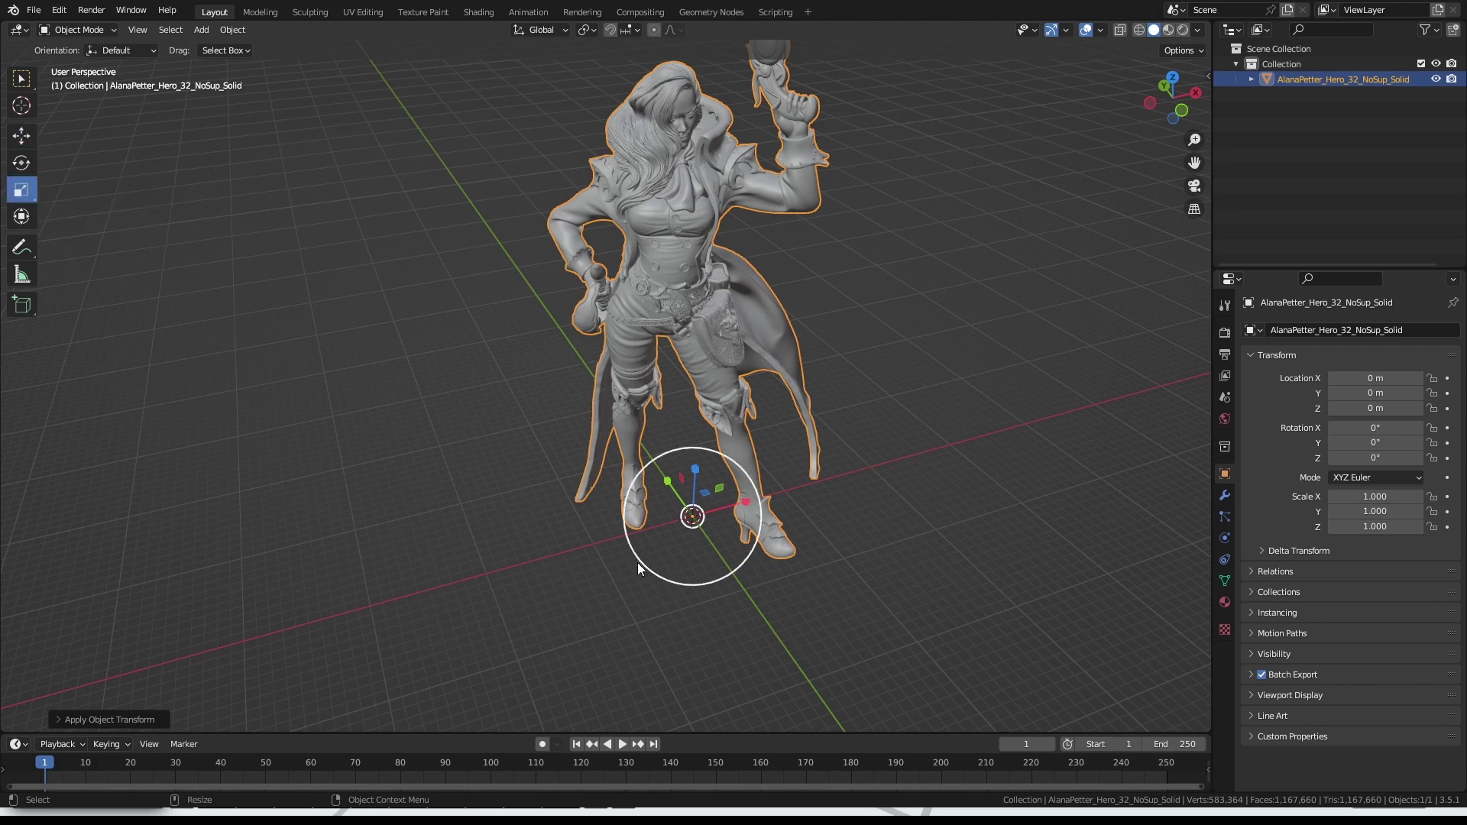
left_click_drag(636, 558, 683, 526)
scroll(672, 553, "up", 3)
scroll(652, 501, "up", 6)
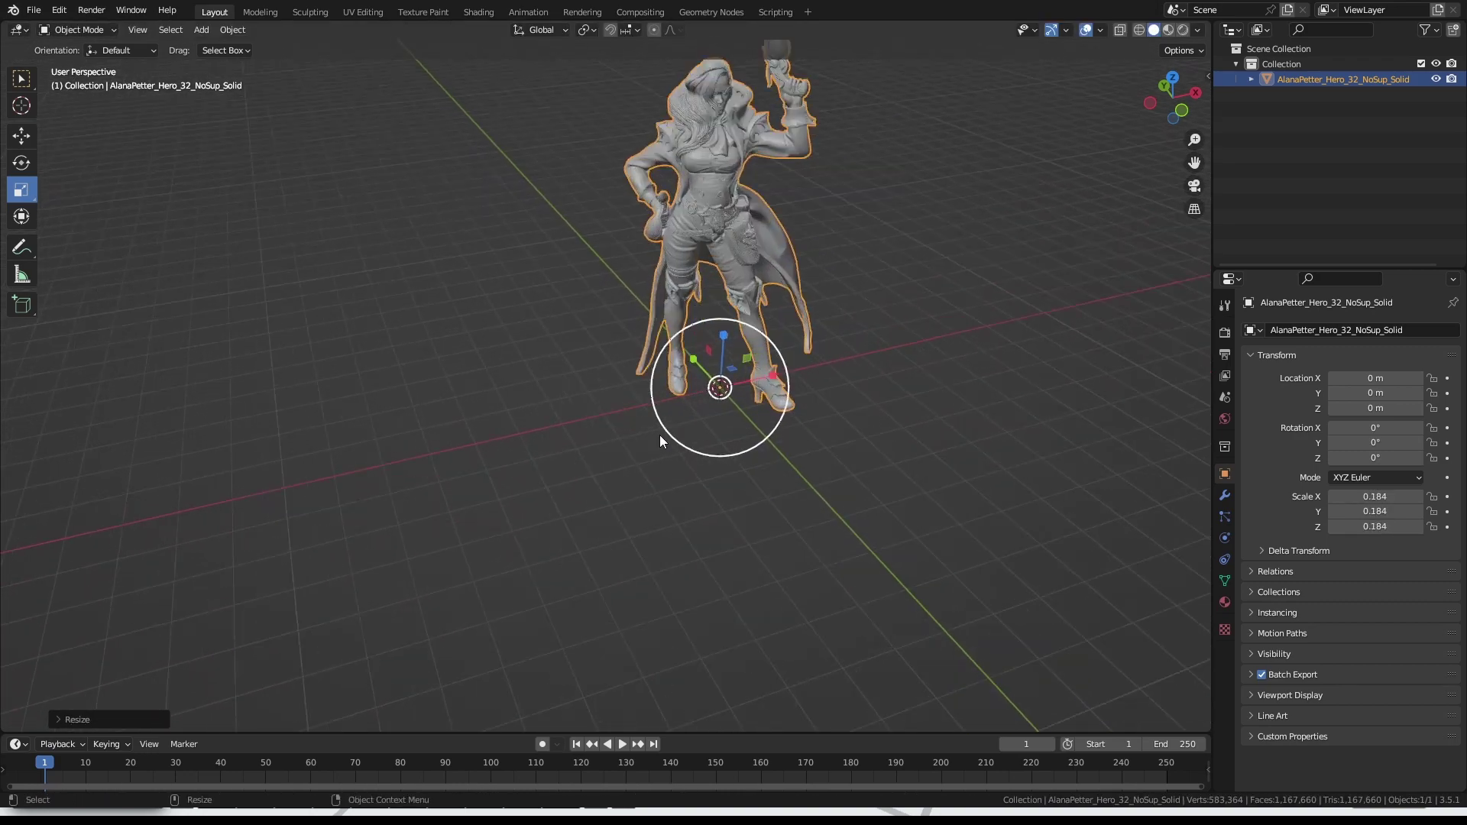
left_click_drag(689, 438, 737, 386)
scroll(737, 386, "up", 3)
middle_click_drag(792, 429, 659, 439, "shift")
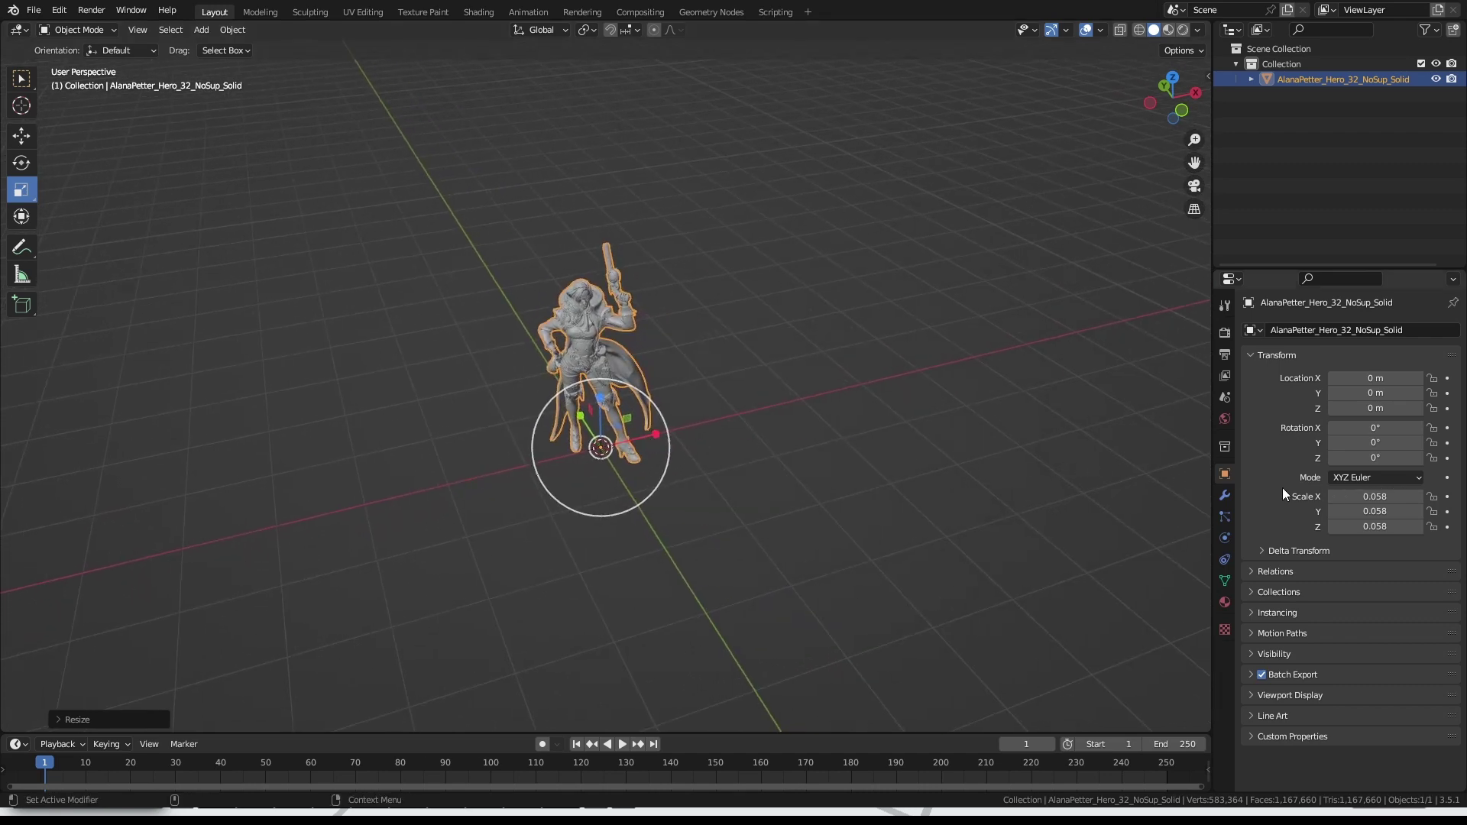
Step: Set Scale X, Y and Z exactly to 0.05 in the Transform panel
left_click(1401, 500)
type("0.05")
key("Tab")
type("0.05")
key("Tab")
type("0.05")
key("Return")
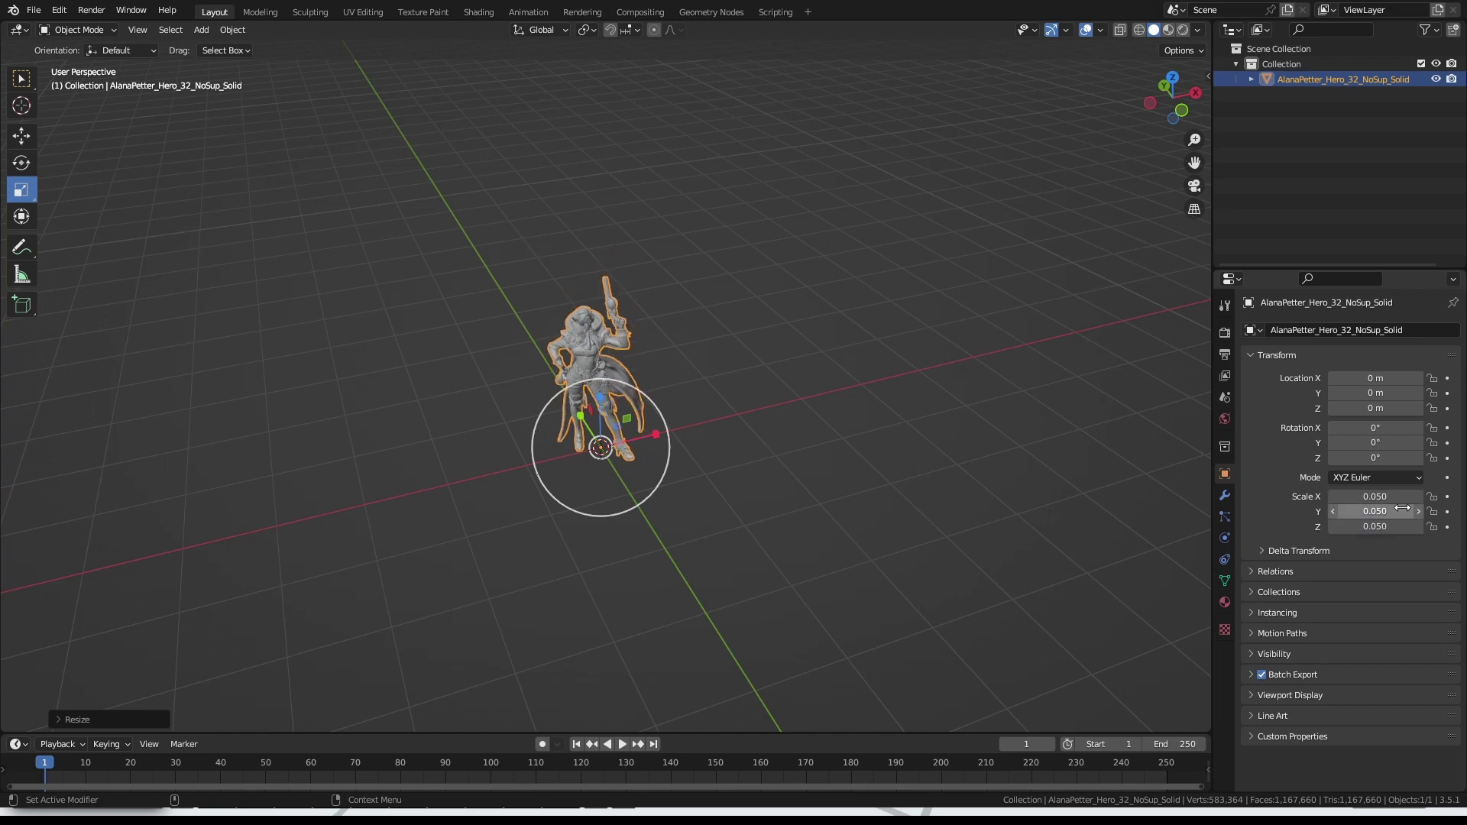
middle_click_drag(459, 493, 548, 527, "shift")
scroll(565, 520, "up", 4)
scroll(693, 507, "up", 2)
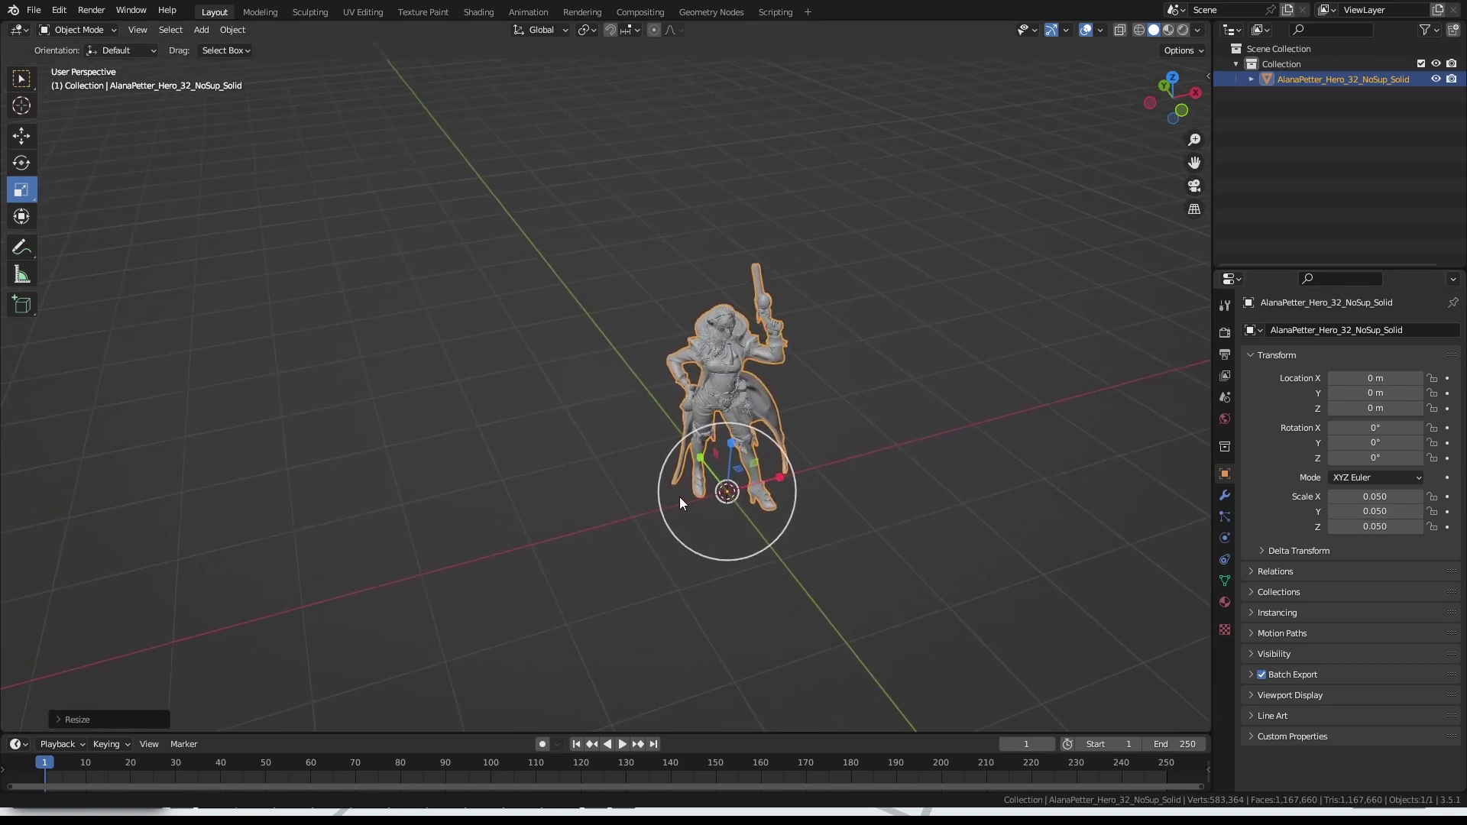
middle_click_drag(683, 497, 663, 498, "shift")
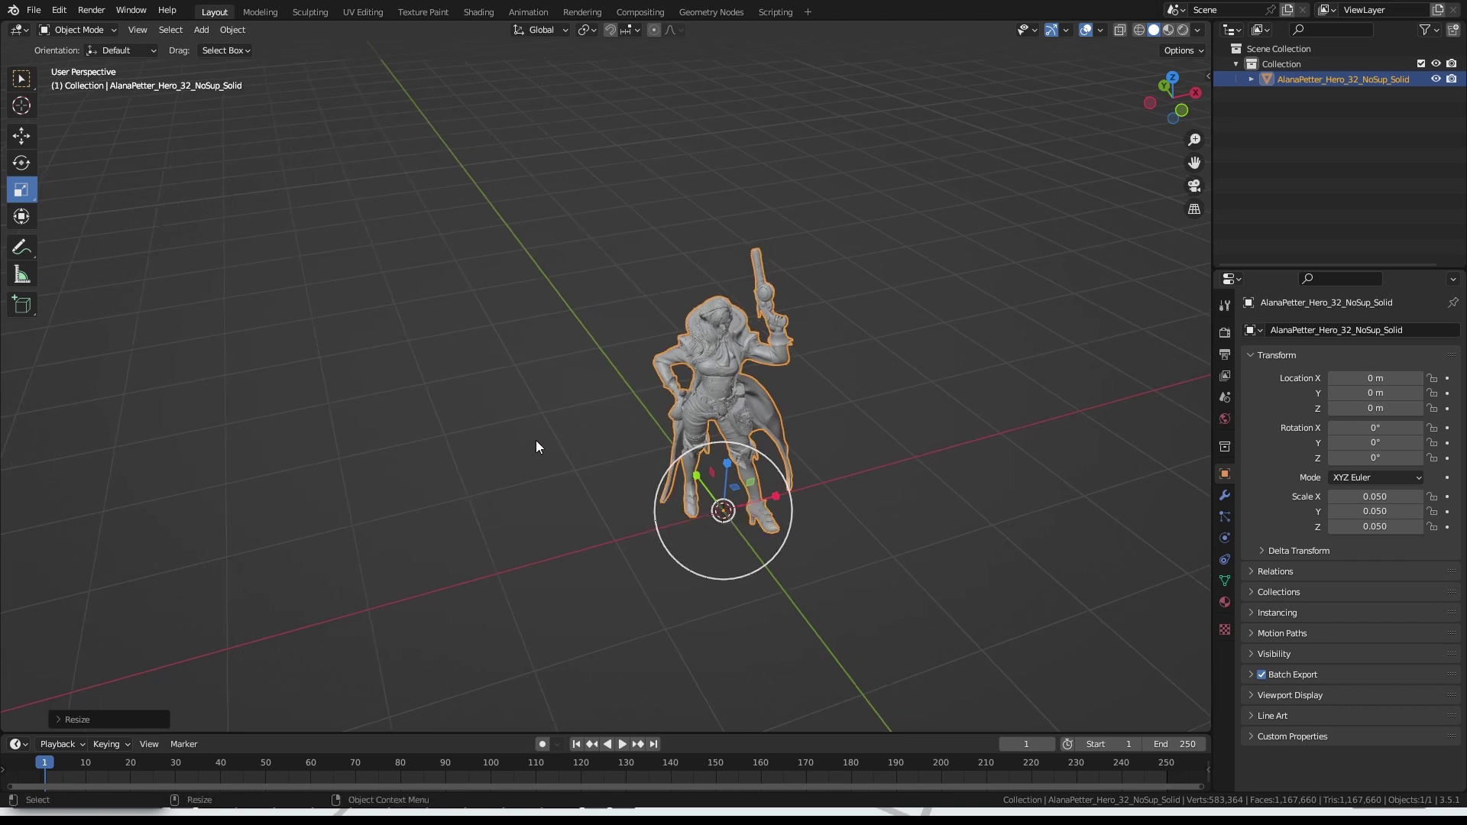
Step: Apply the 0.050 scale to the mesh so the transform reads scale 1.000
left_click(236, 35)
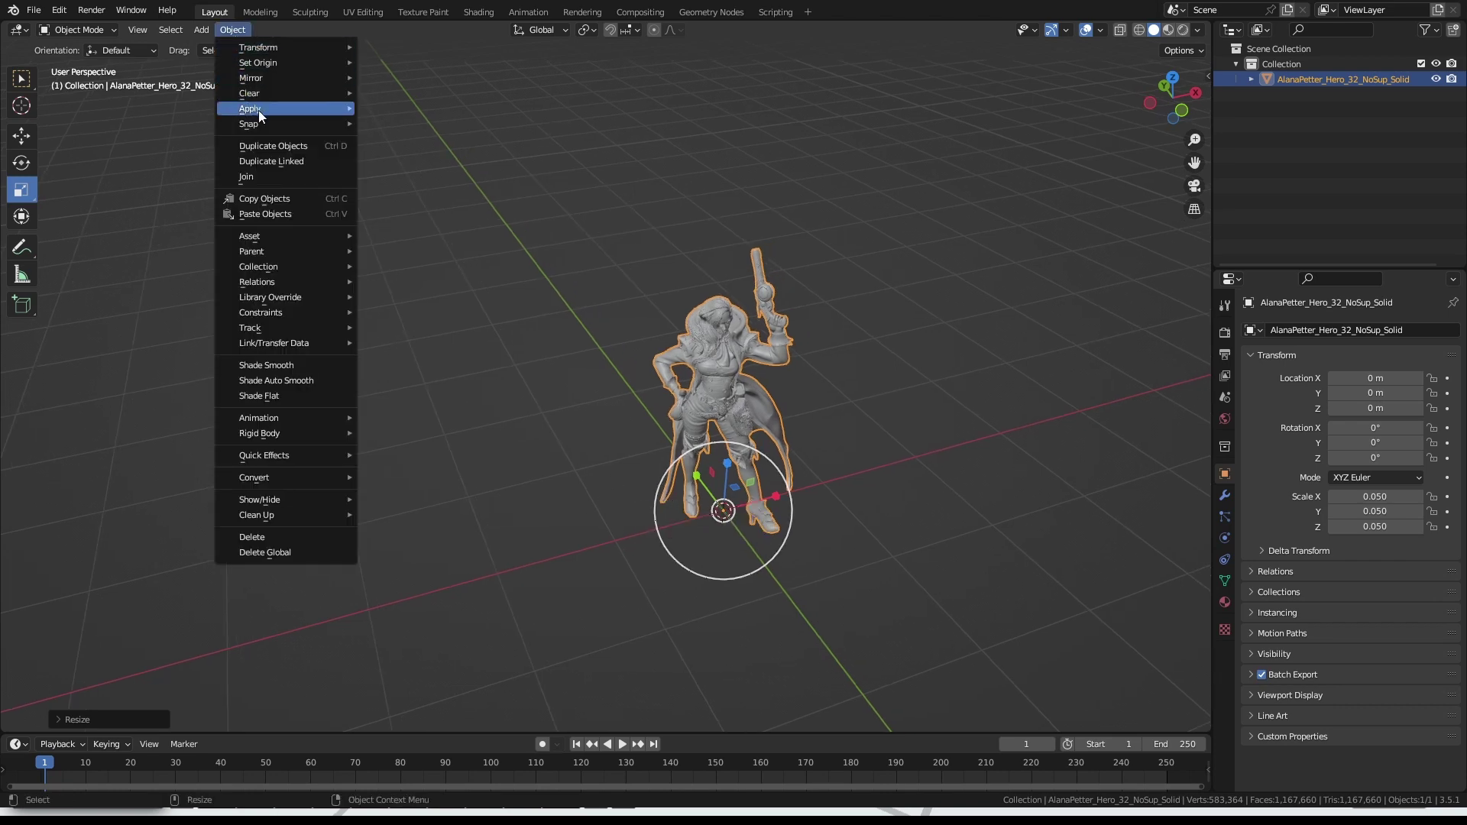
mouse_move(258, 110)
left_click(439, 141)
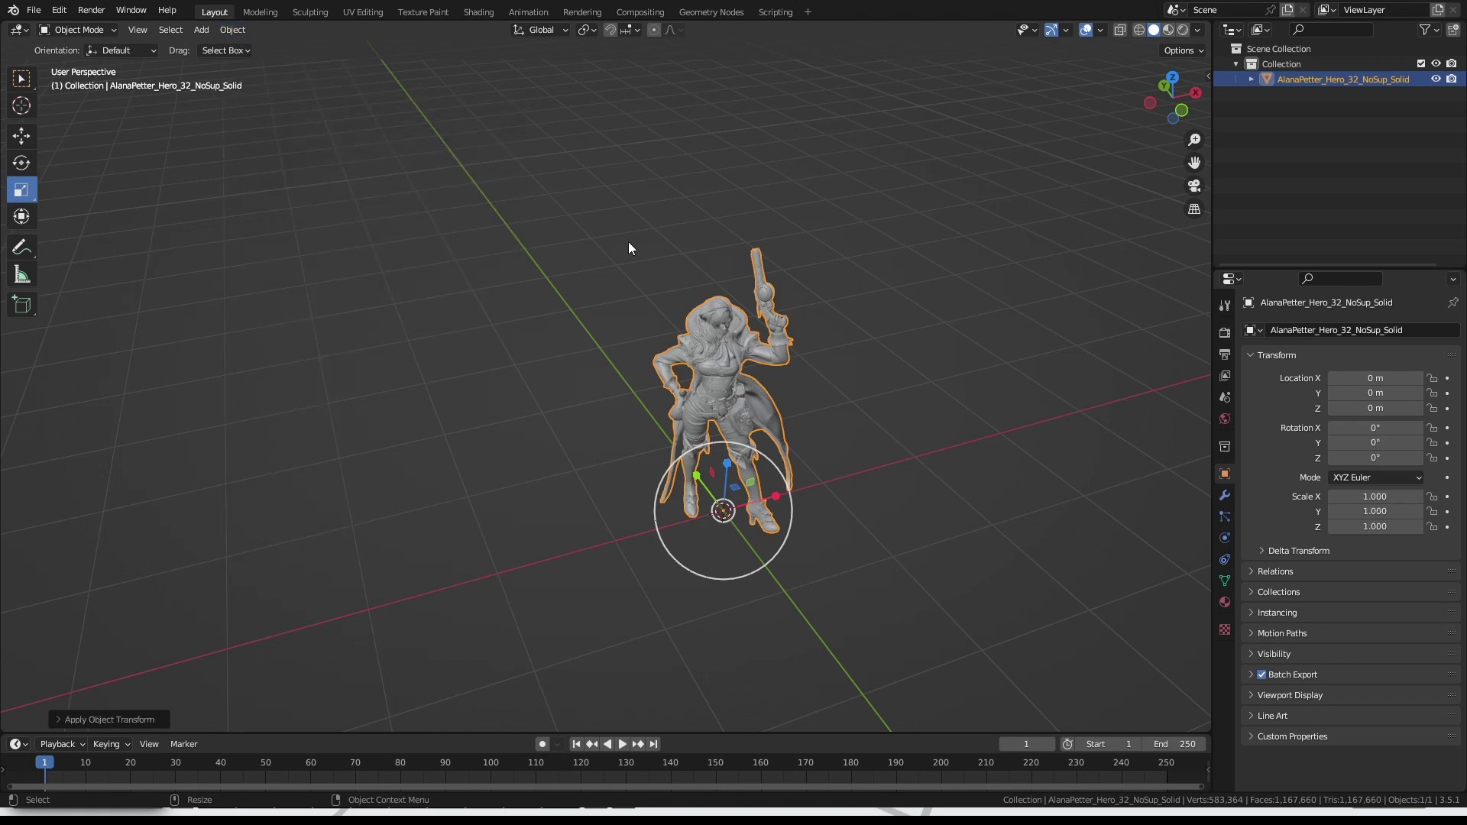
key("w")
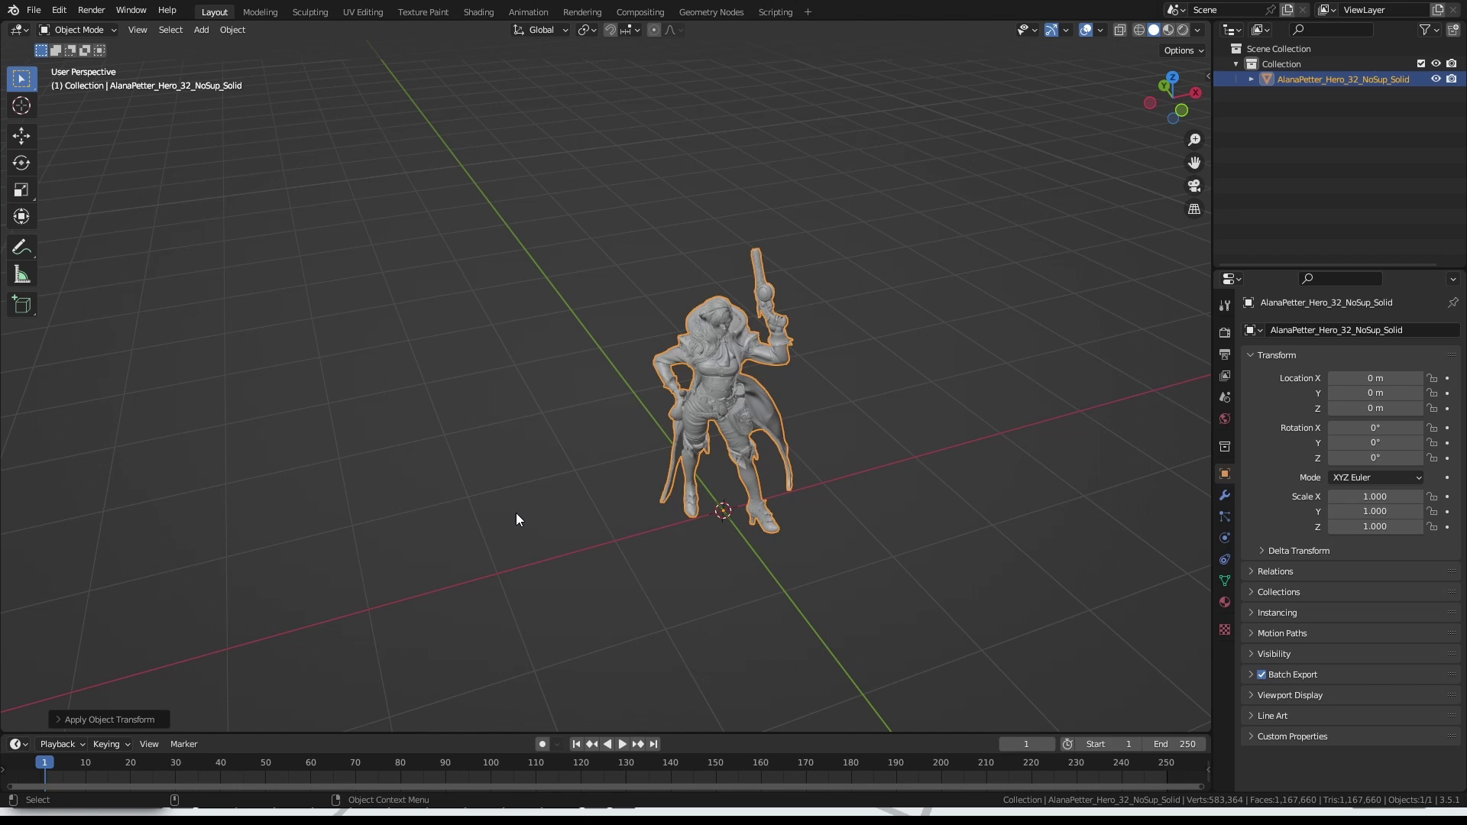
Step: Pan and zoom the viewport until the gunslinger fills most of the view
middle_click_drag(516, 512, 371, 457, "shift")
scroll(691, 401, "up", 4)
middle_click_drag(721, 402, 636, 447, "shift")
scroll(617, 459, "up", 3)
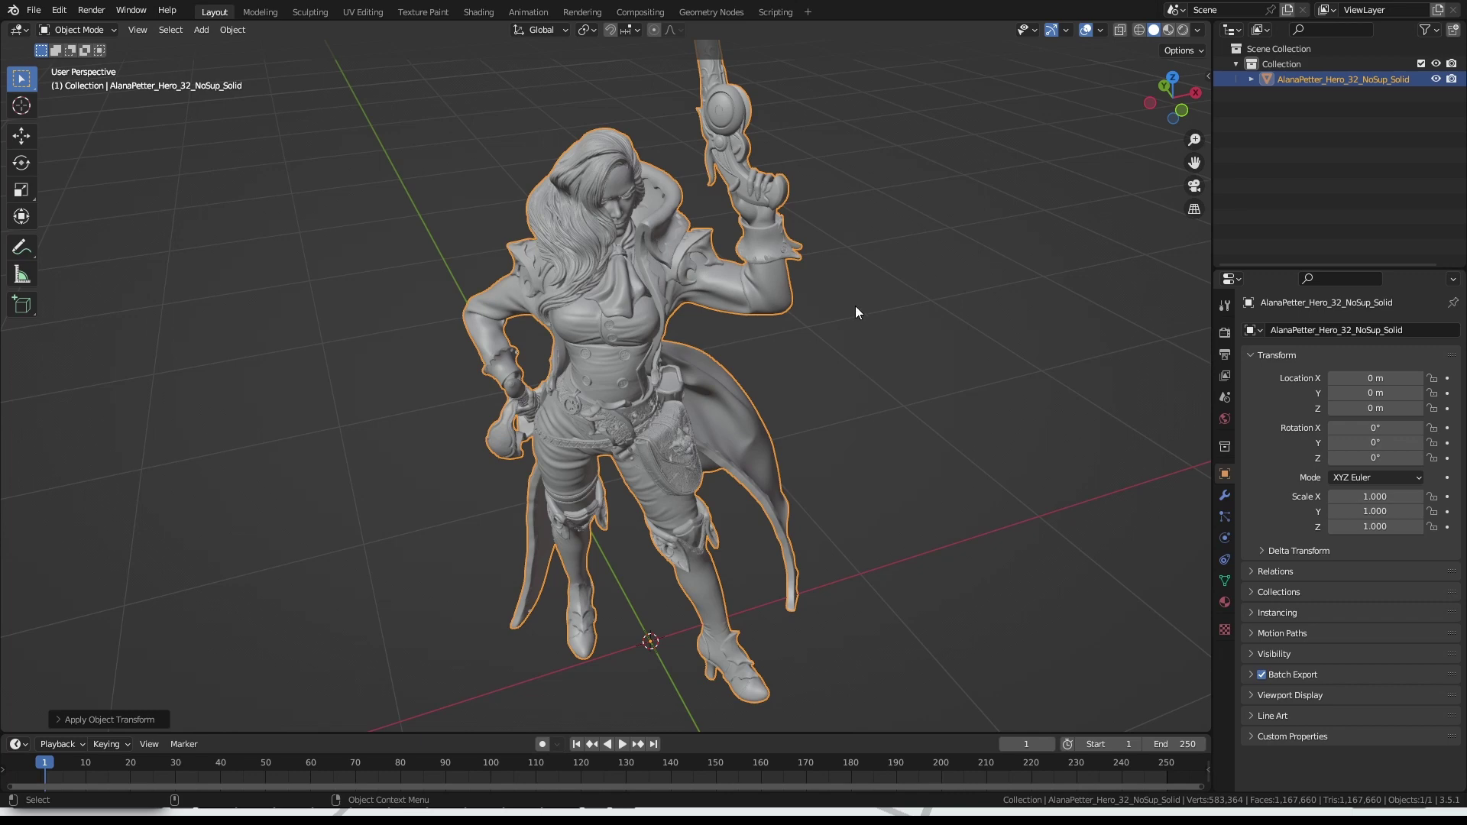
Step: Switch the viewport to Wireframe shading and orbit and zoom around the gunslinger to inspect its dense mesh
left_click(1139, 31)
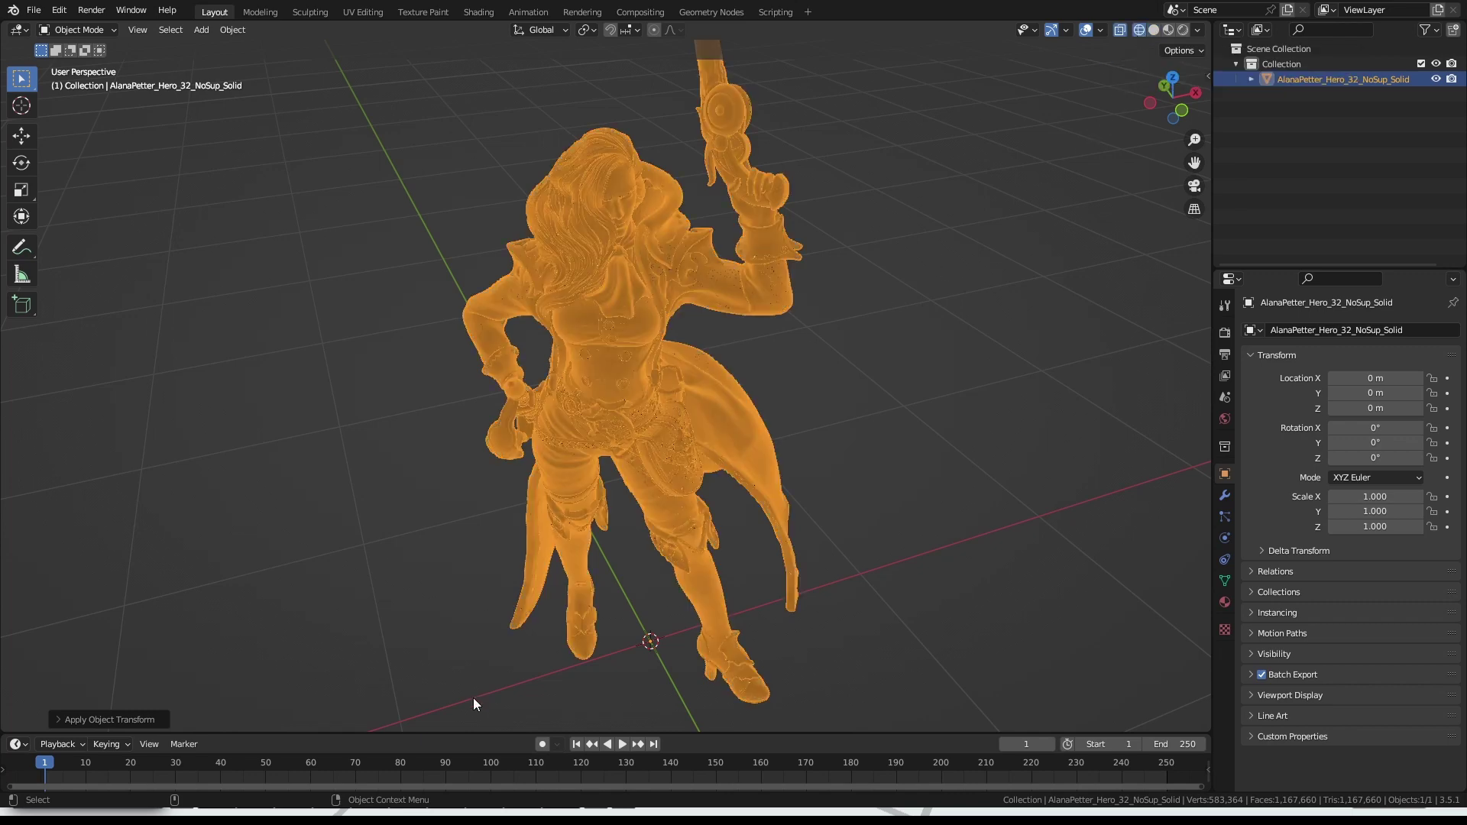
middle_click_drag(768, 413, 716, 418)
scroll(690, 363, "up", 5)
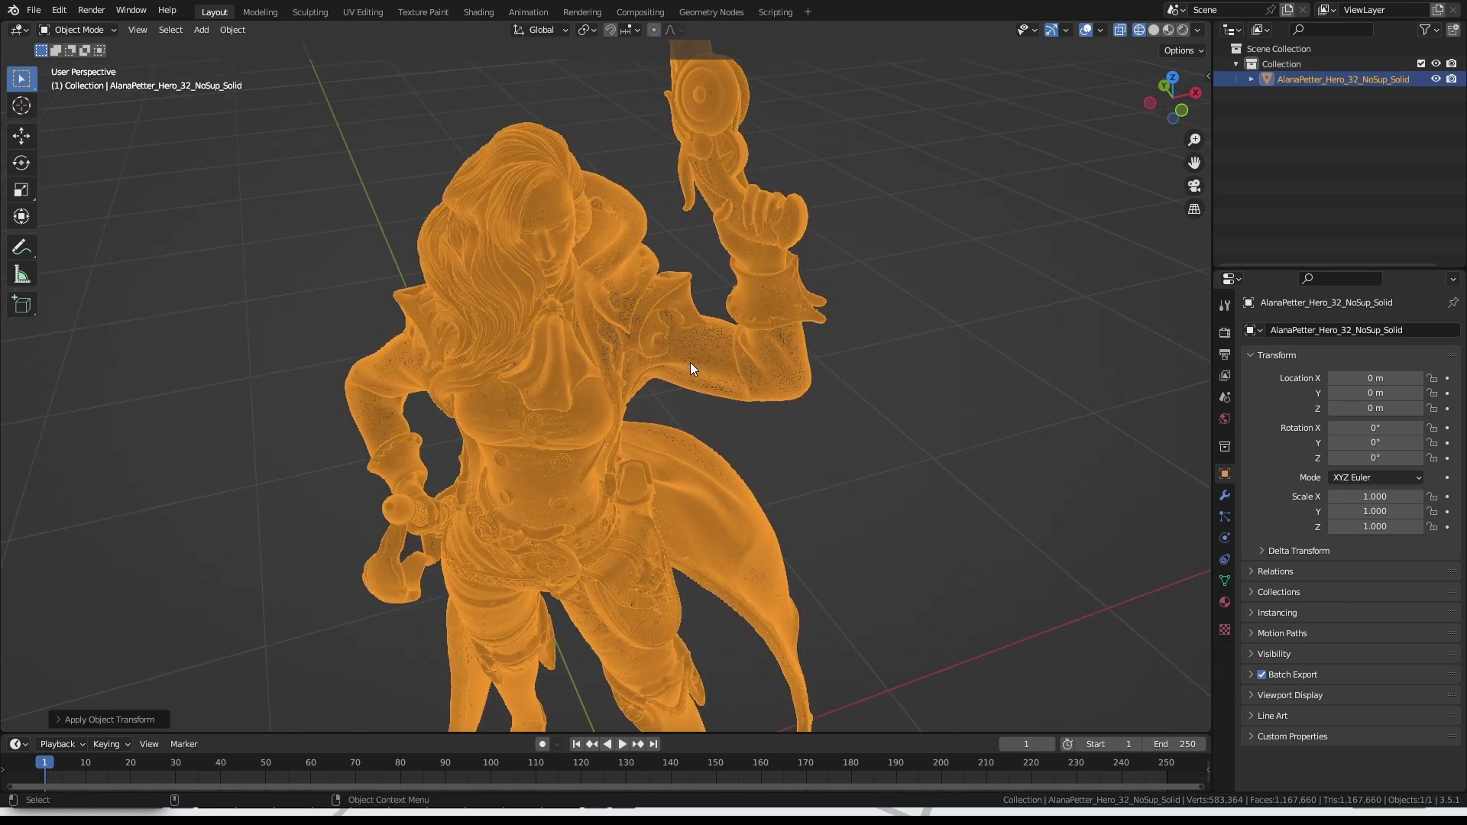
scroll(684, 360, "up", 1)
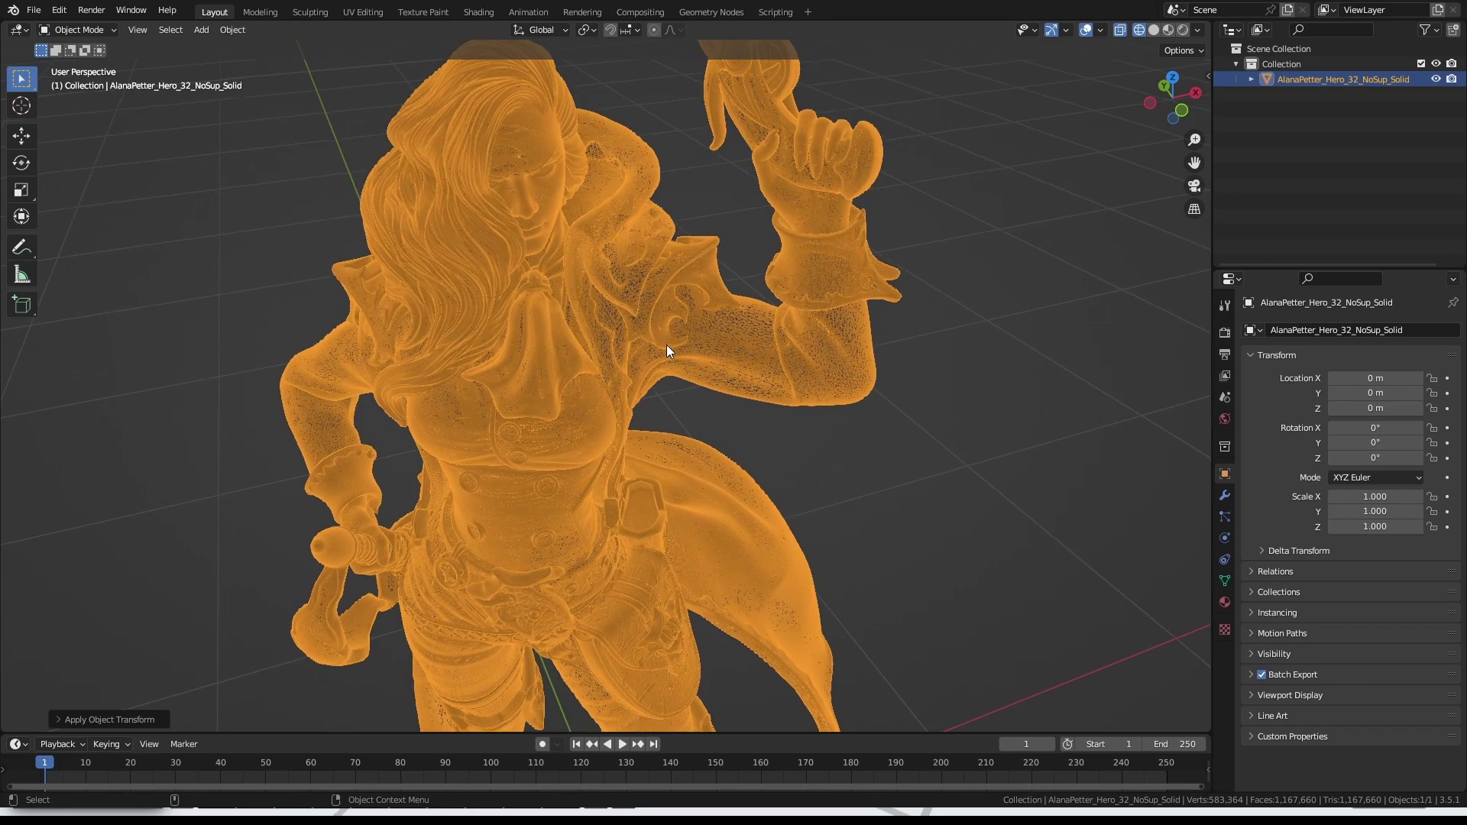
scroll(666, 346, "down", 7)
scroll(667, 345, "up", 8)
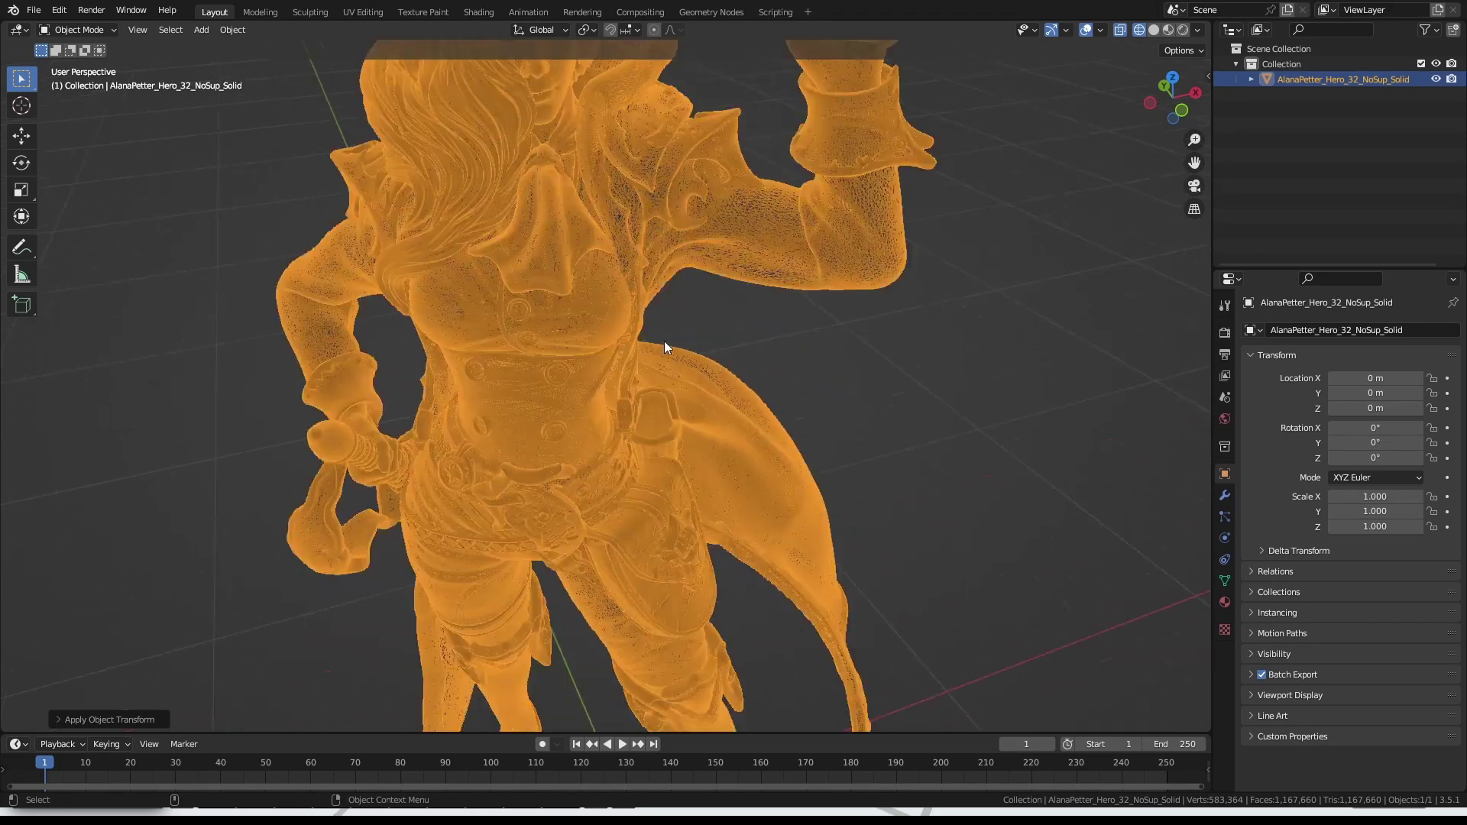
scroll(634, 403, "up", 5)
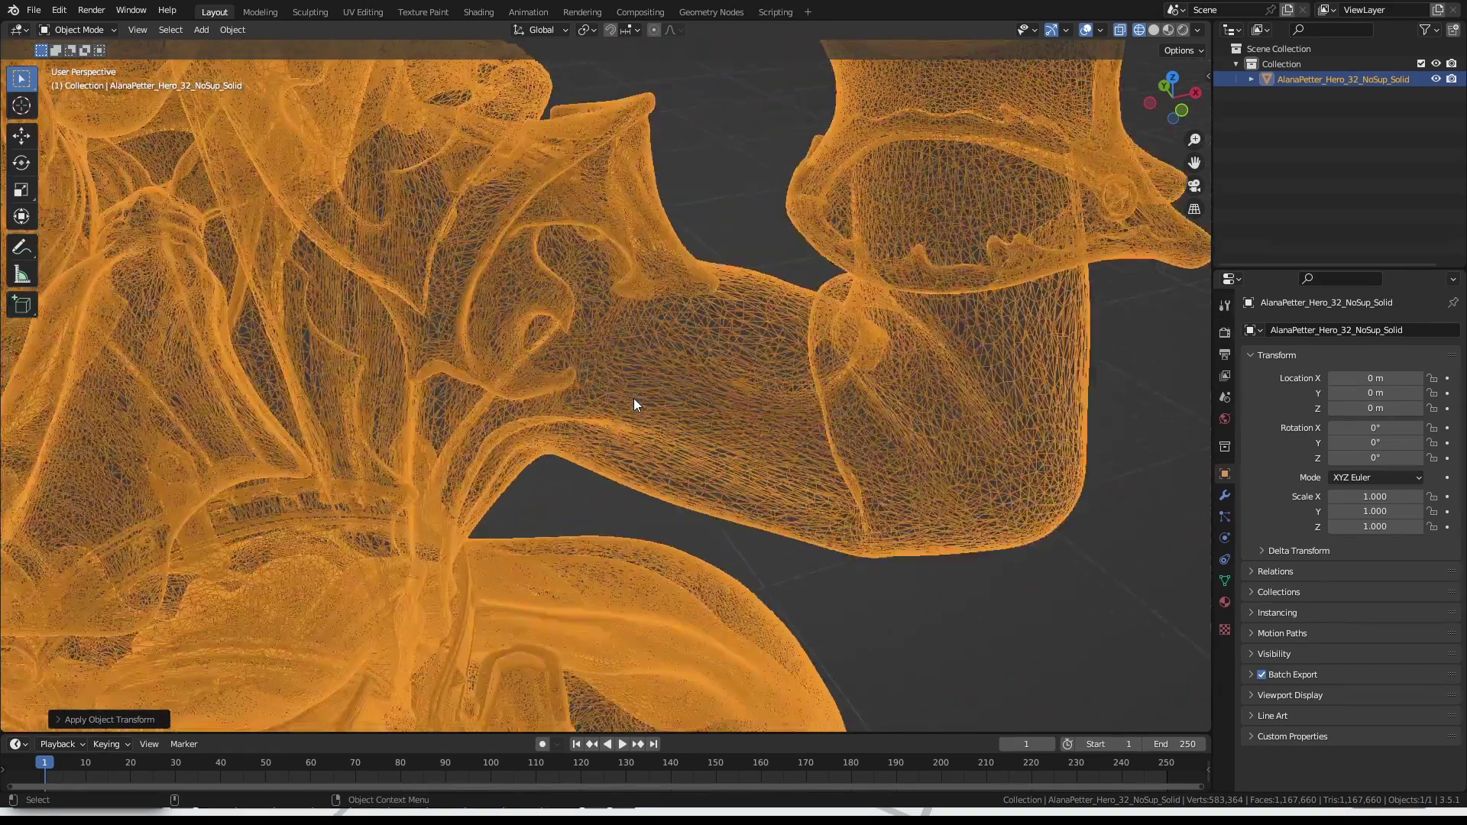
scroll(635, 403, "up", 2)
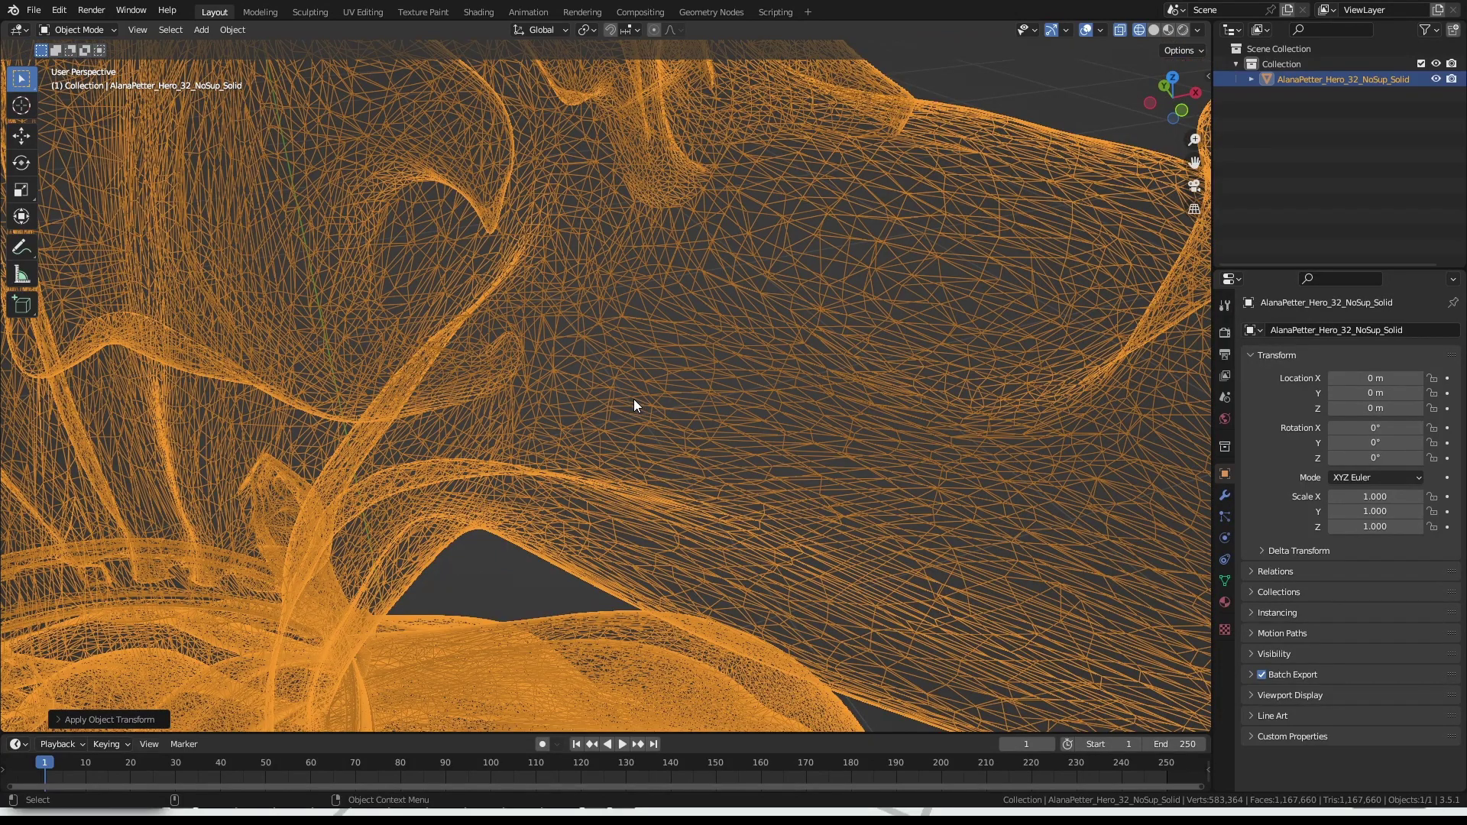
scroll(635, 401, "down", 8)
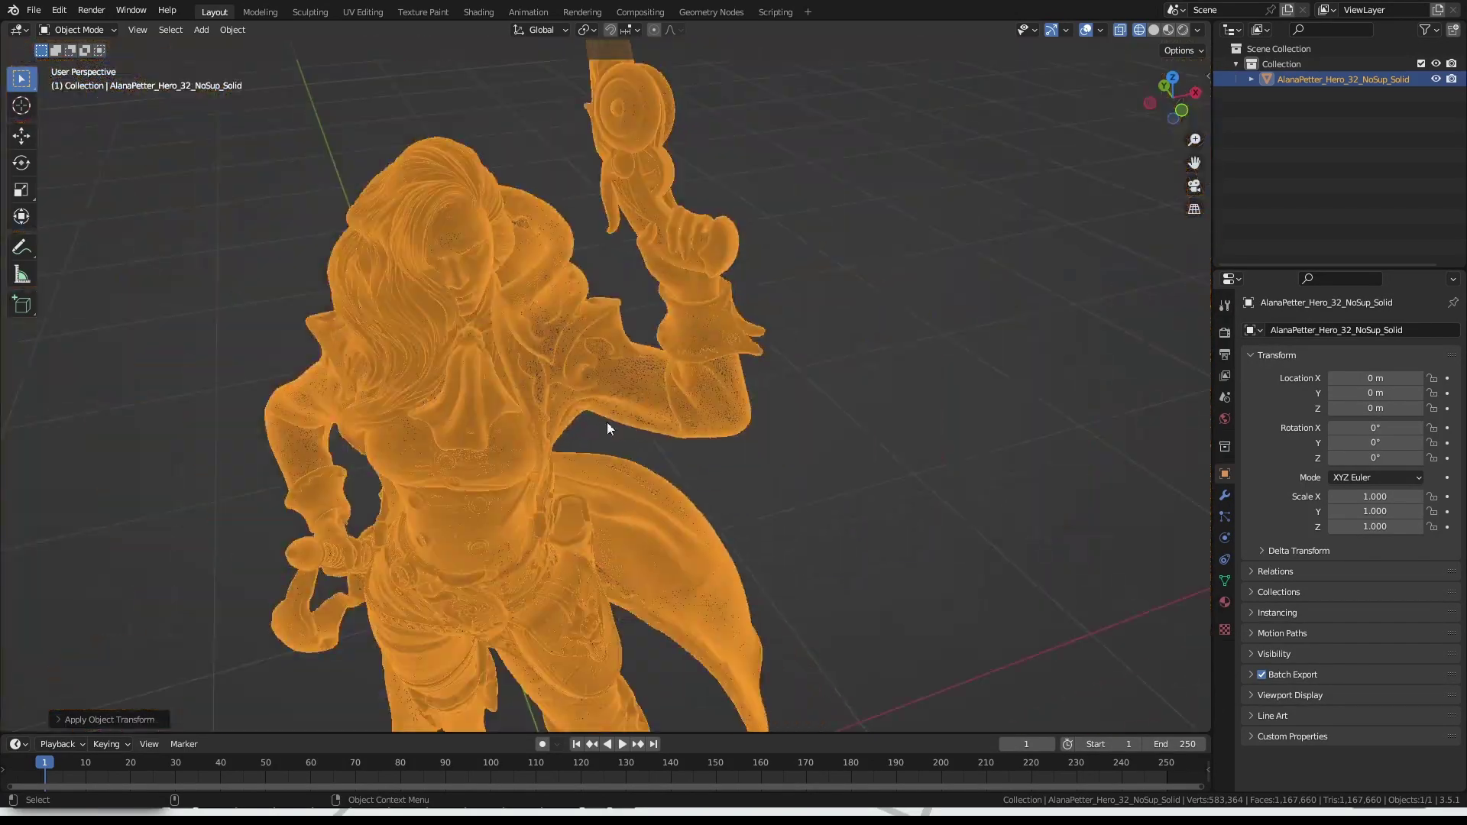
scroll(573, 453, "down", 5)
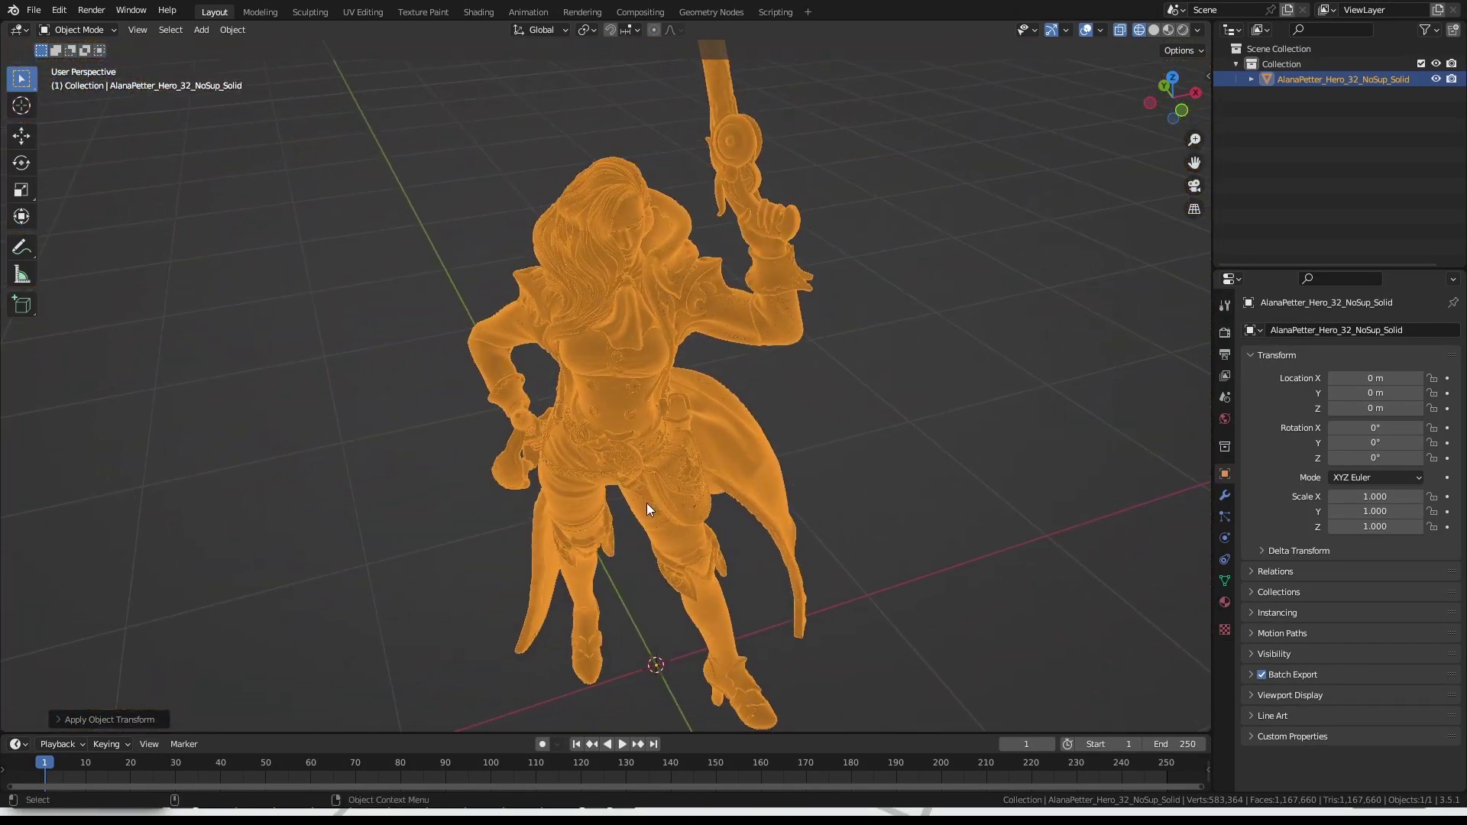
middle_click_drag(646, 502, 723, 479, "shift")
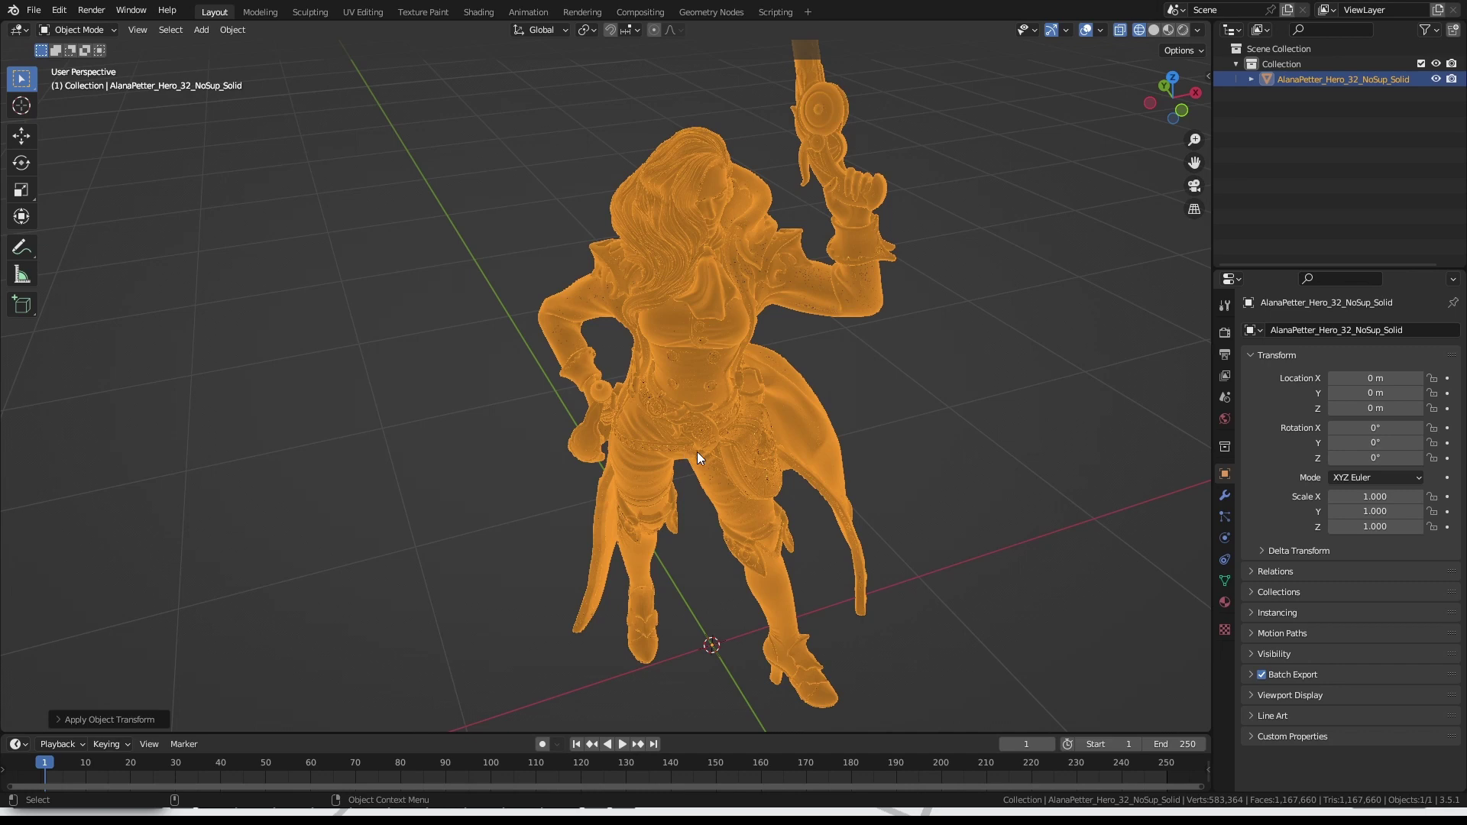
Step: Return to Solid shading and add a Decimate modifier to the miniature
left_click(1160, 27)
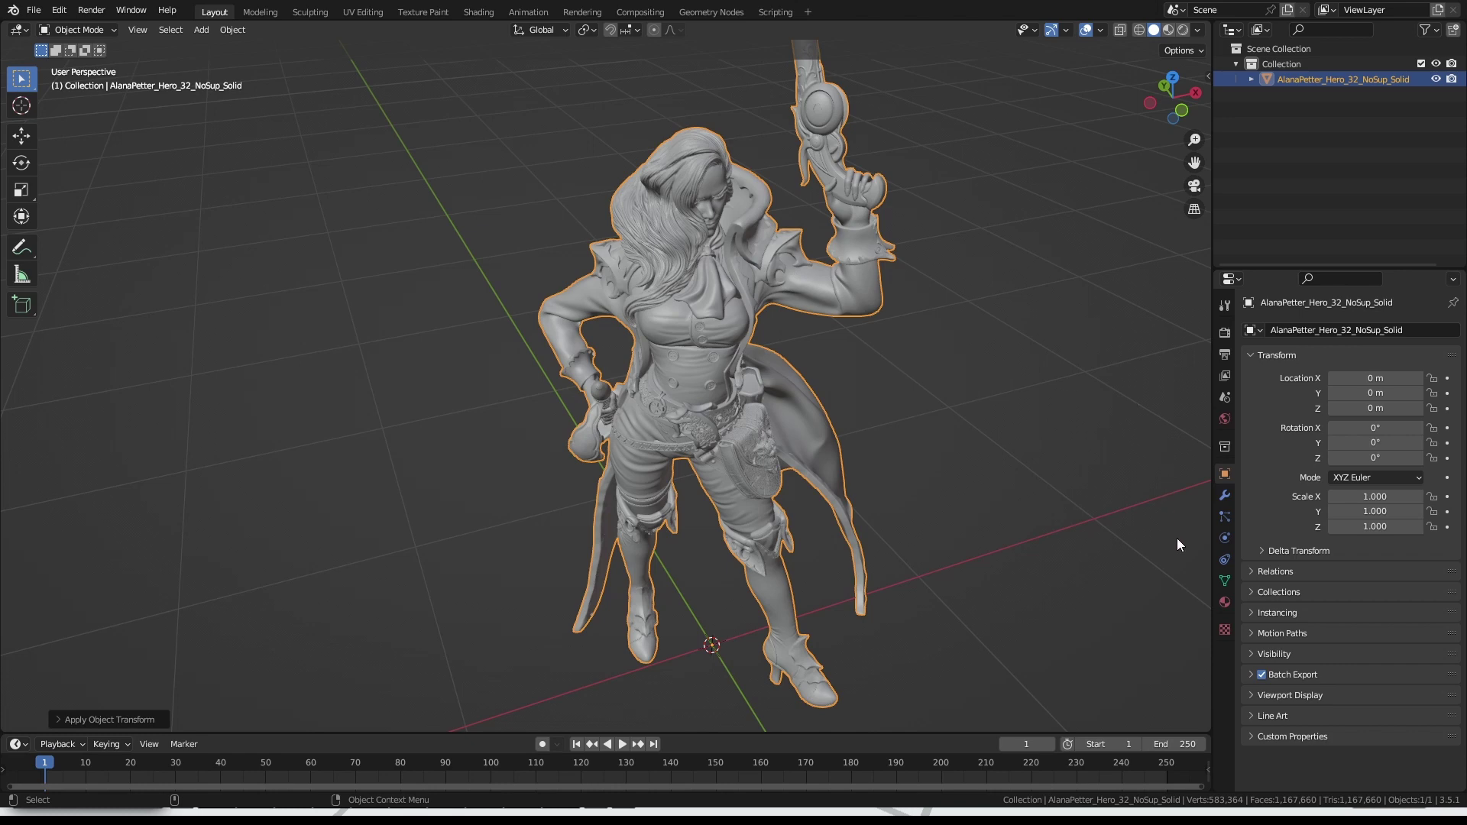
left_click(1221, 495)
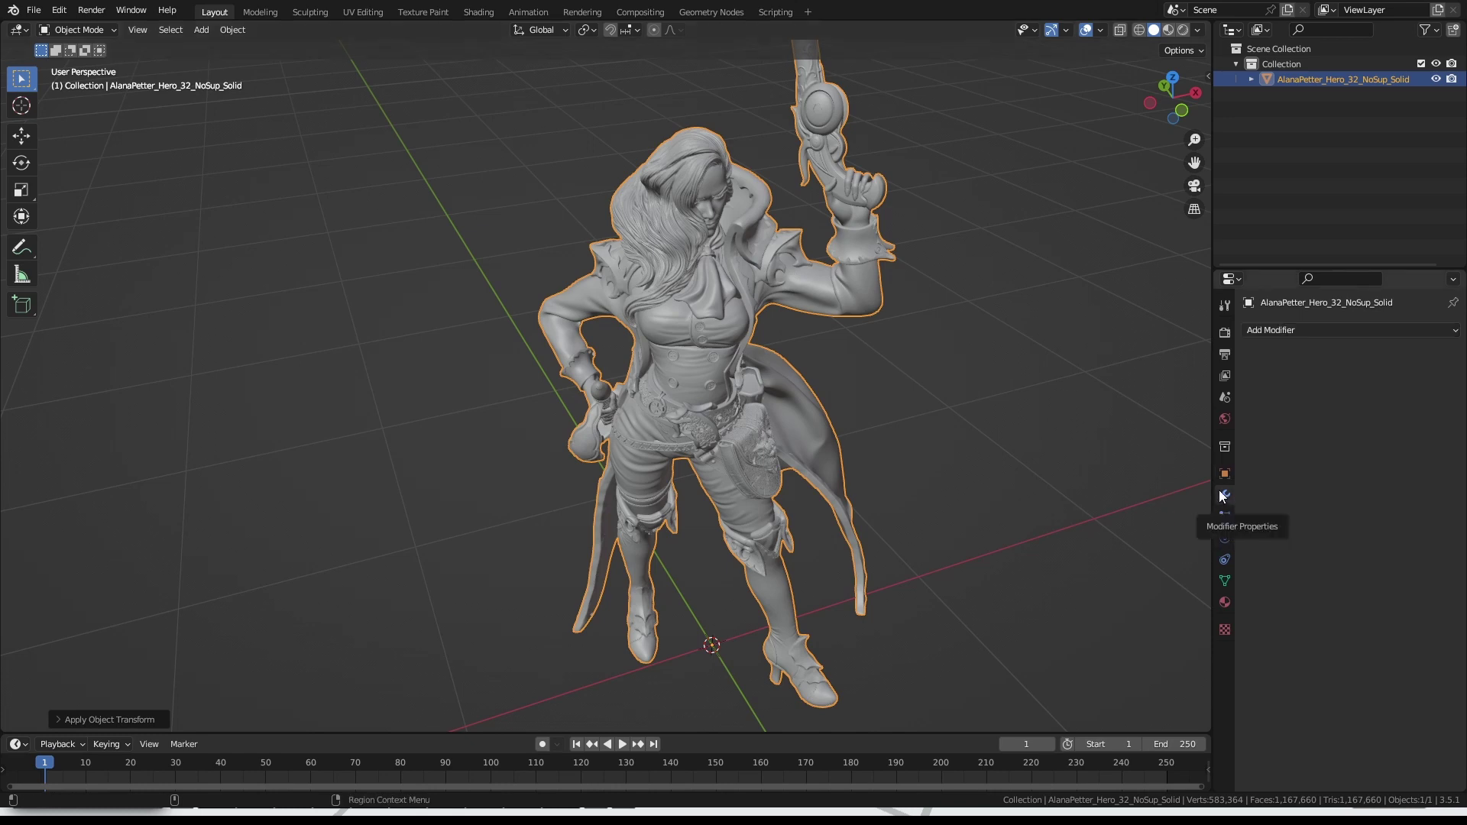
left_click(1300, 328)
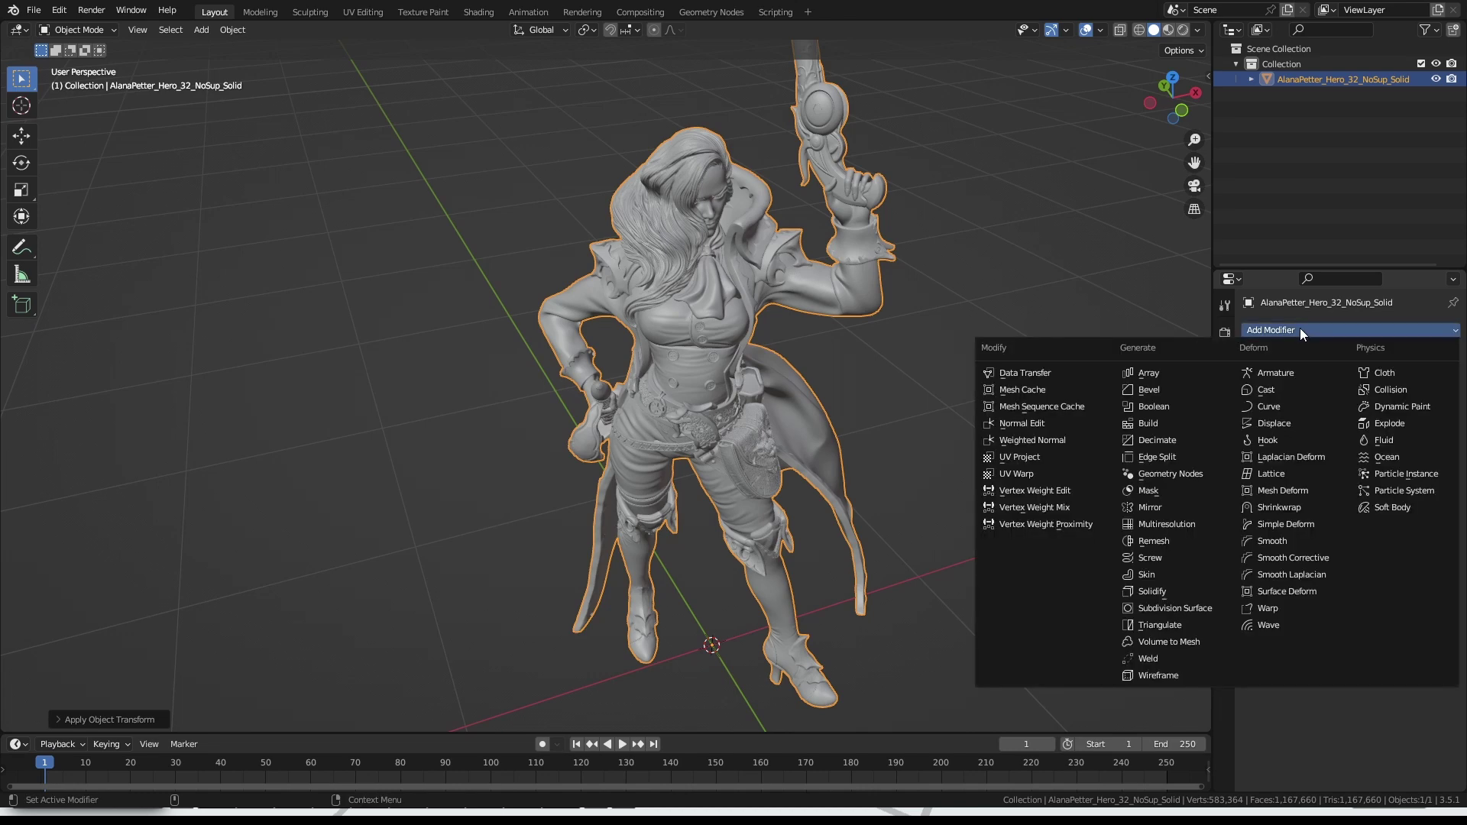
left_click(1176, 442)
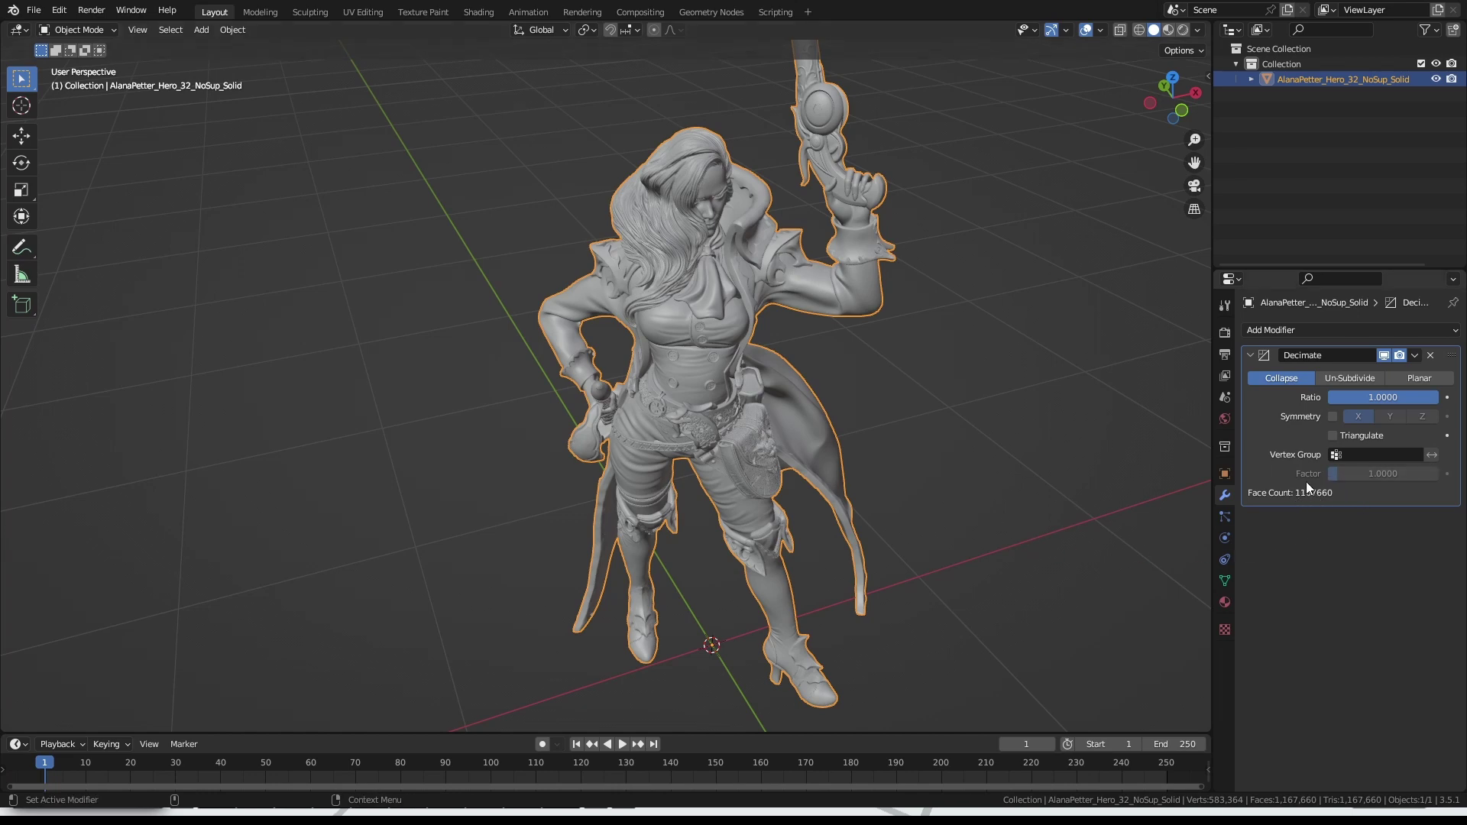
Step: Set the Decimate ratio to 0.1 and inspect the reduced face and hair up close
left_click(1388, 399)
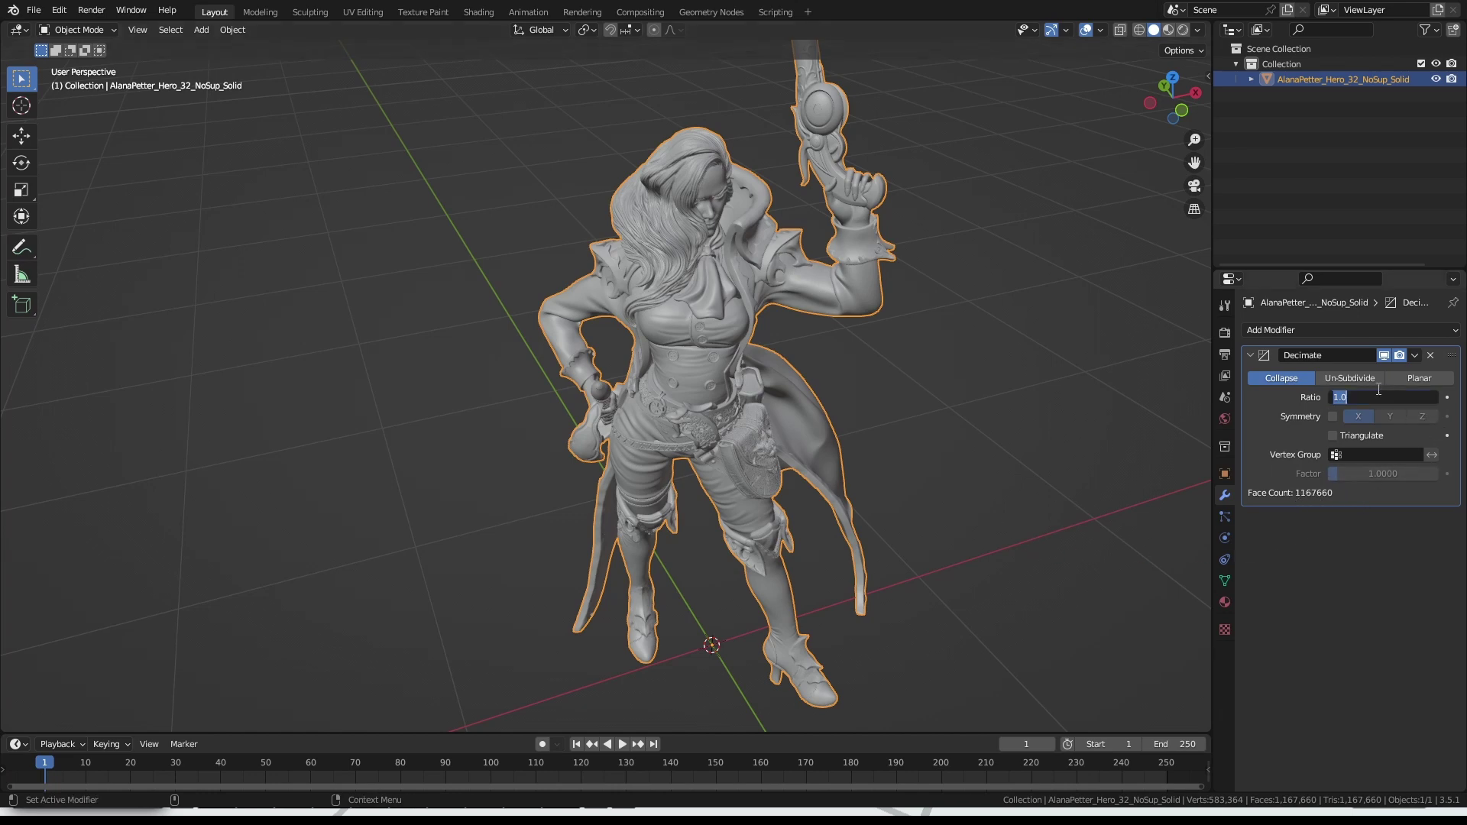
type("0.1")
key("Return")
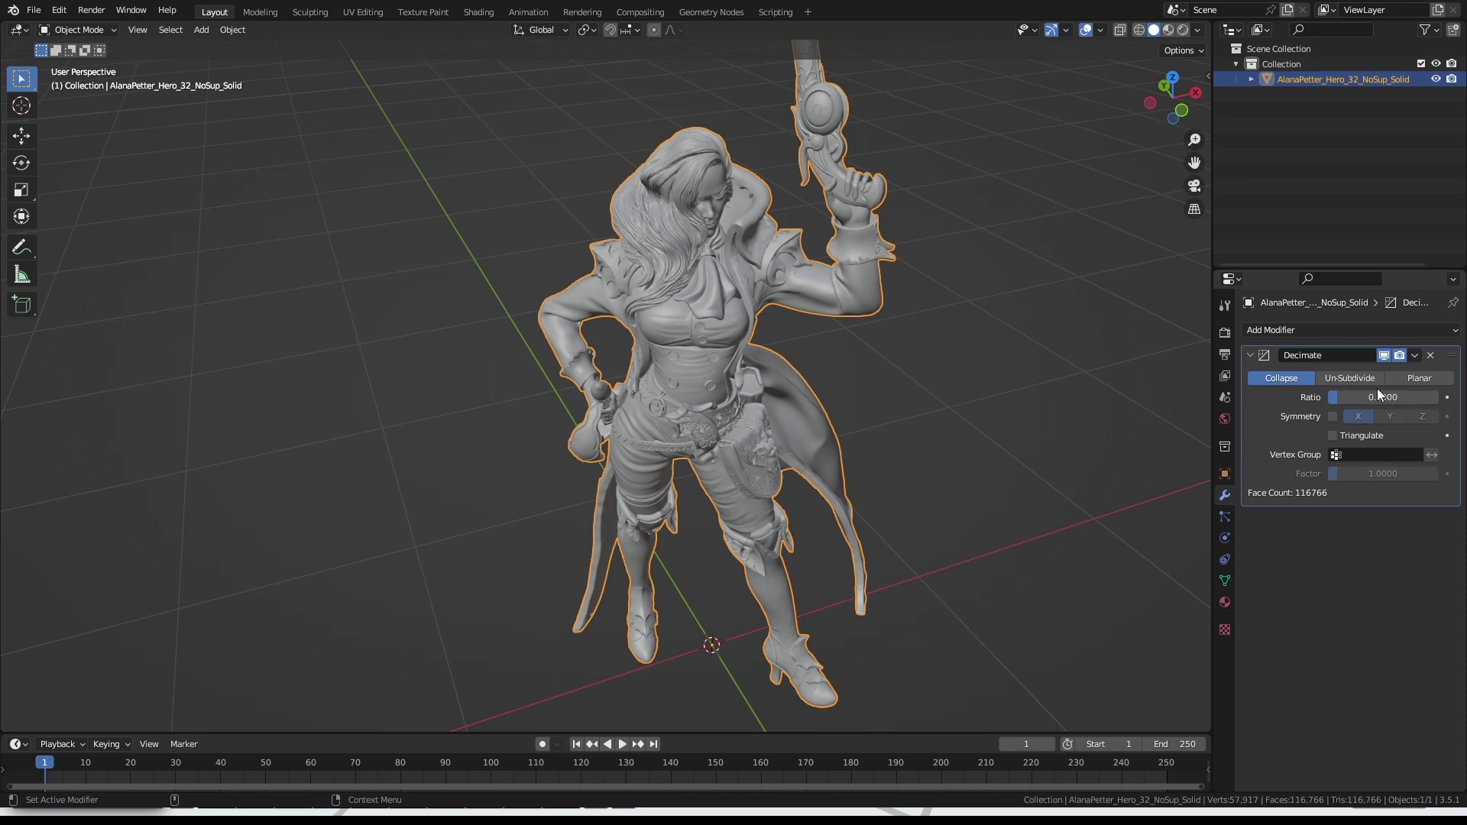
scroll(781, 486, "up", 3)
middle_click_drag(780, 486, 750, 461)
scroll(717, 327, "up", 5)
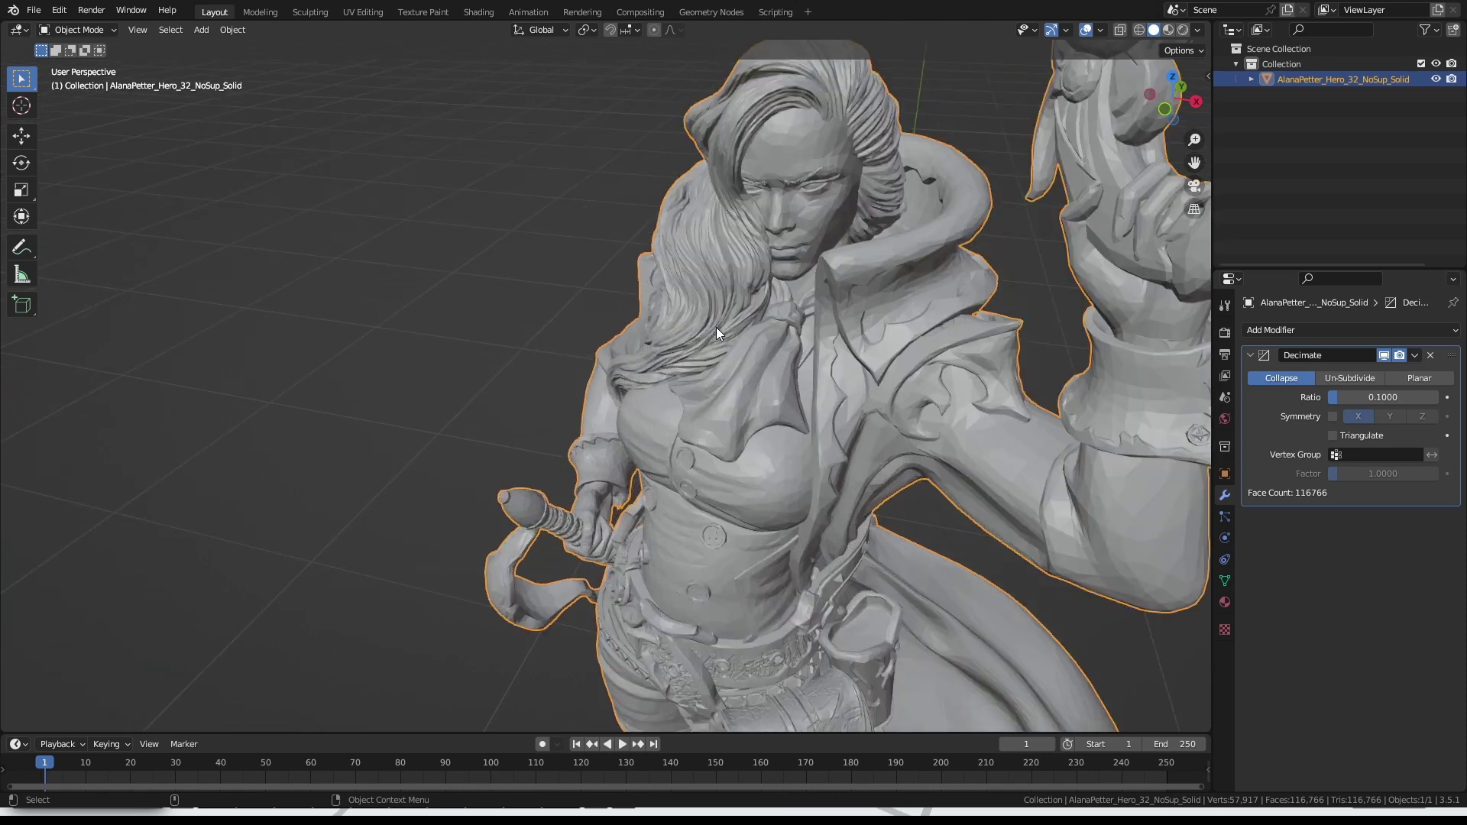
middle_click_drag(778, 389, 779, 455, "shift")
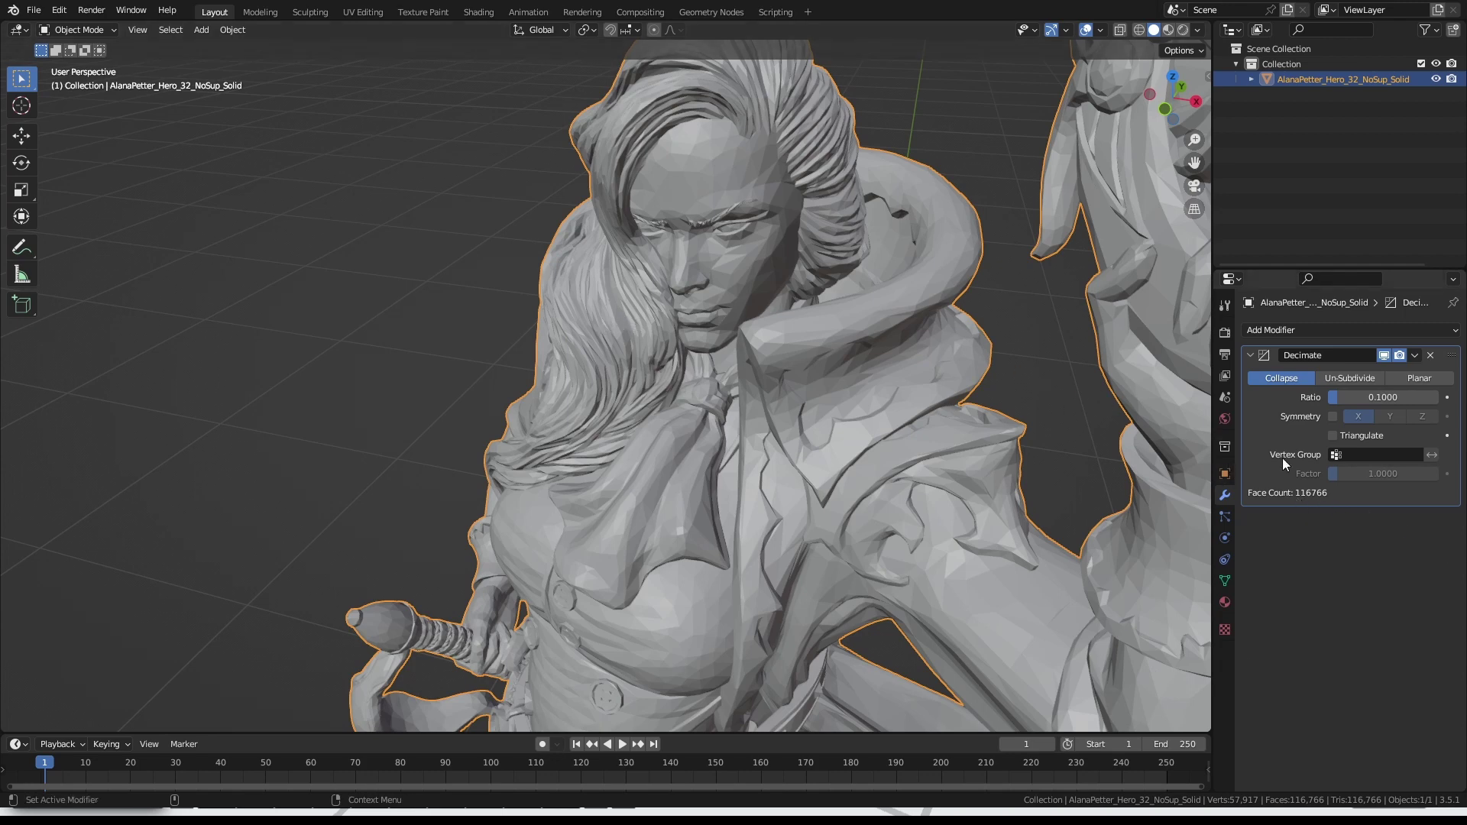
Step: Lower the Decimate ratio to 0.05 and inspect the reduced mesh
left_click(1402, 399)
type("0.05")
key("Return")
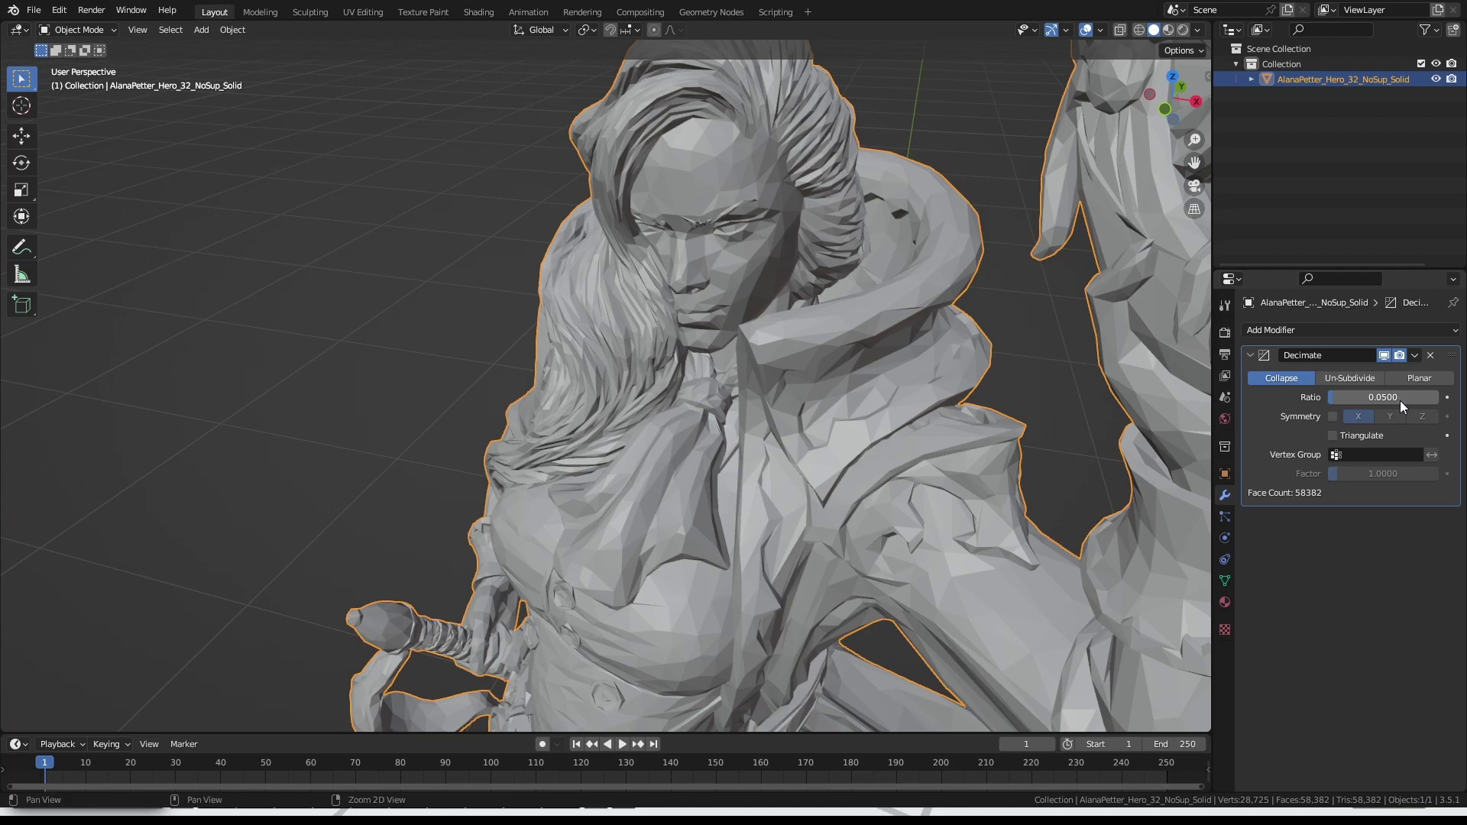
middle_click_drag(680, 476, 672, 521)
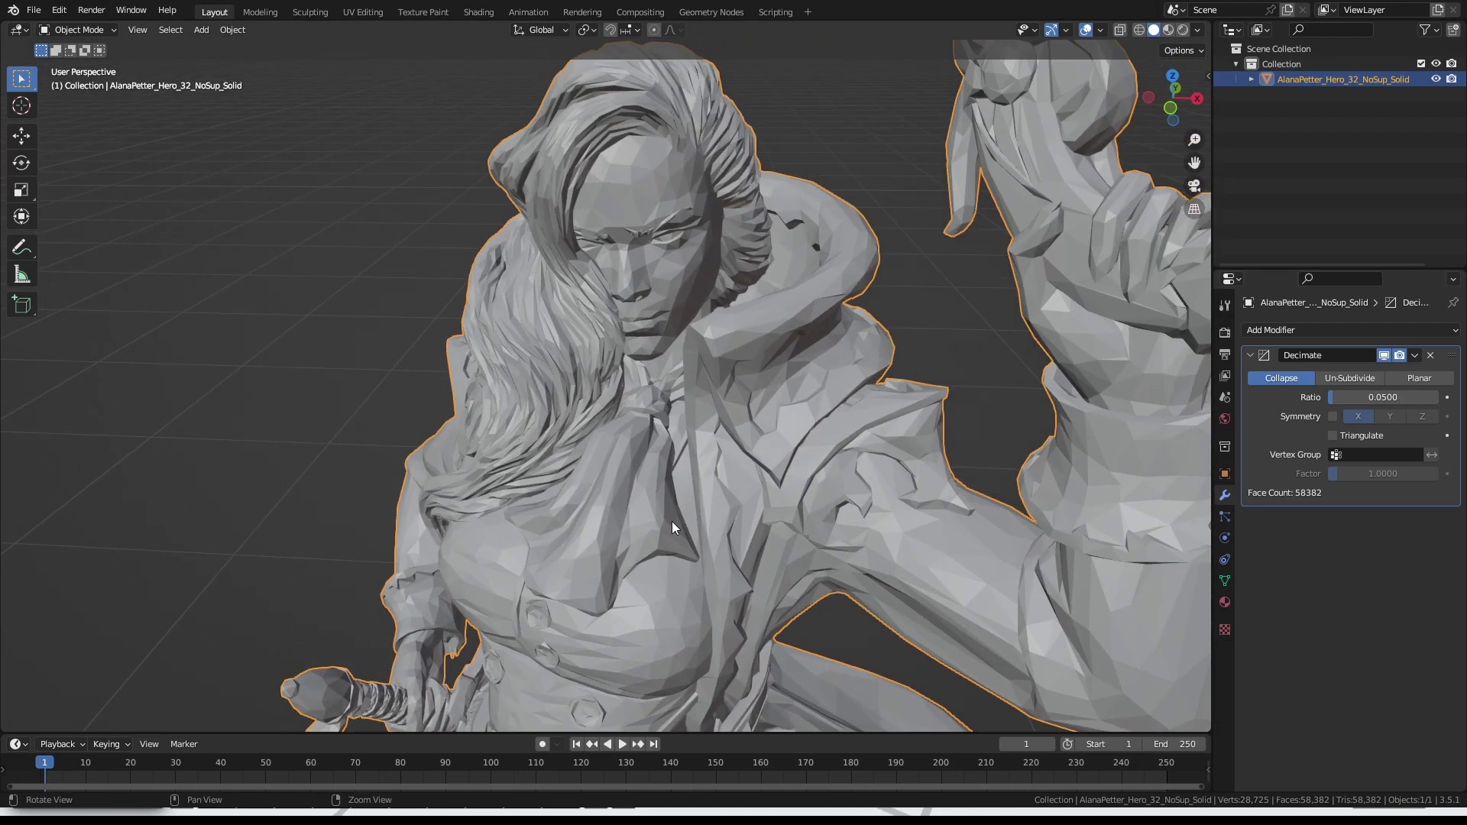
Step: Try a 0.025 Decimate ratio and orbit around the figure to judge the lost detail
left_click(1408, 398)
type("0.025")
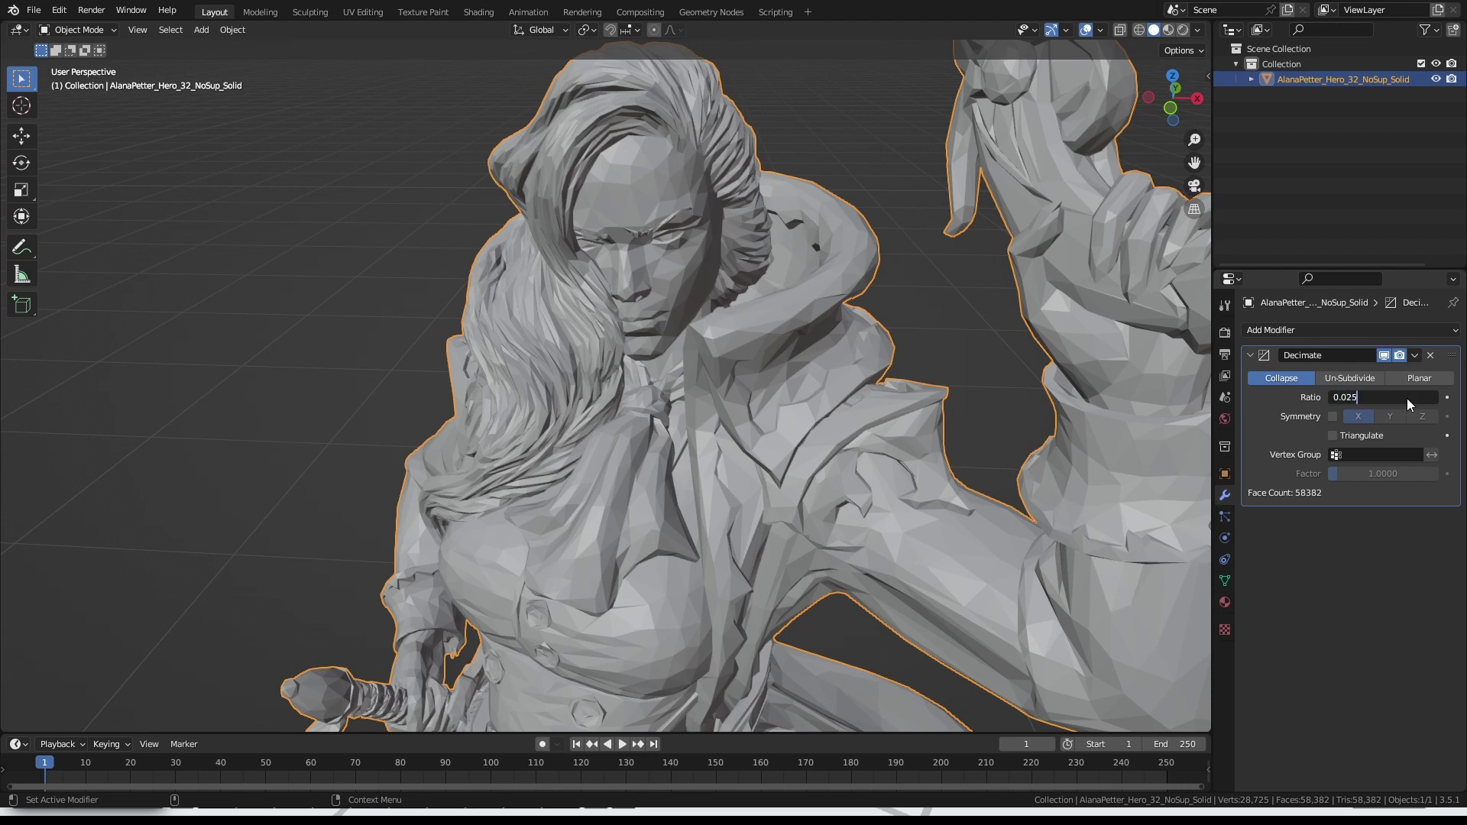
key("Return")
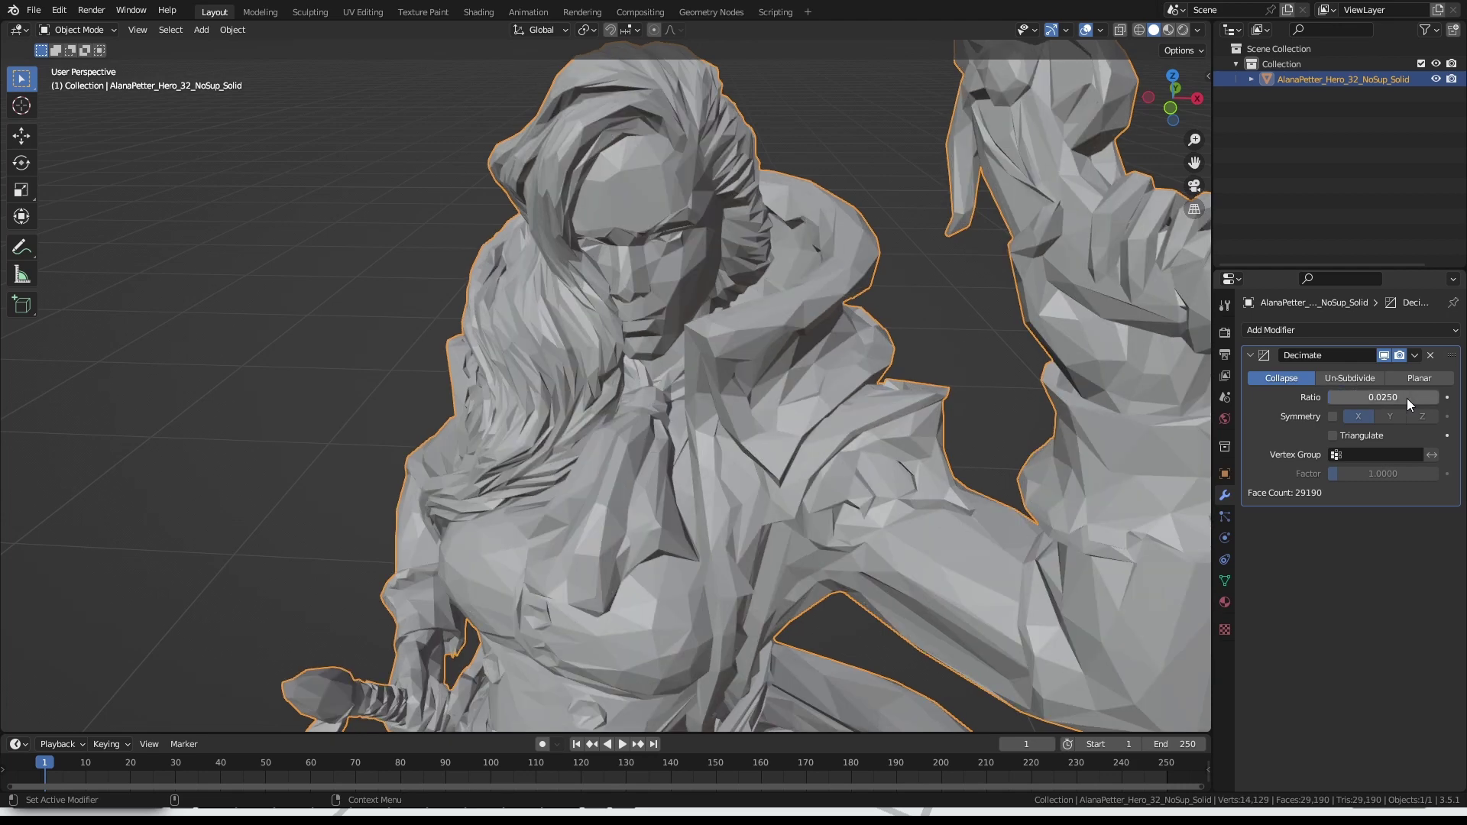
middle_click_drag(707, 433, 707, 355)
scroll(721, 331, "up", 3)
scroll(726, 344, "down", 4)
scroll(771, 518, "up", 2)
middle_click_drag(770, 512, 767, 511)
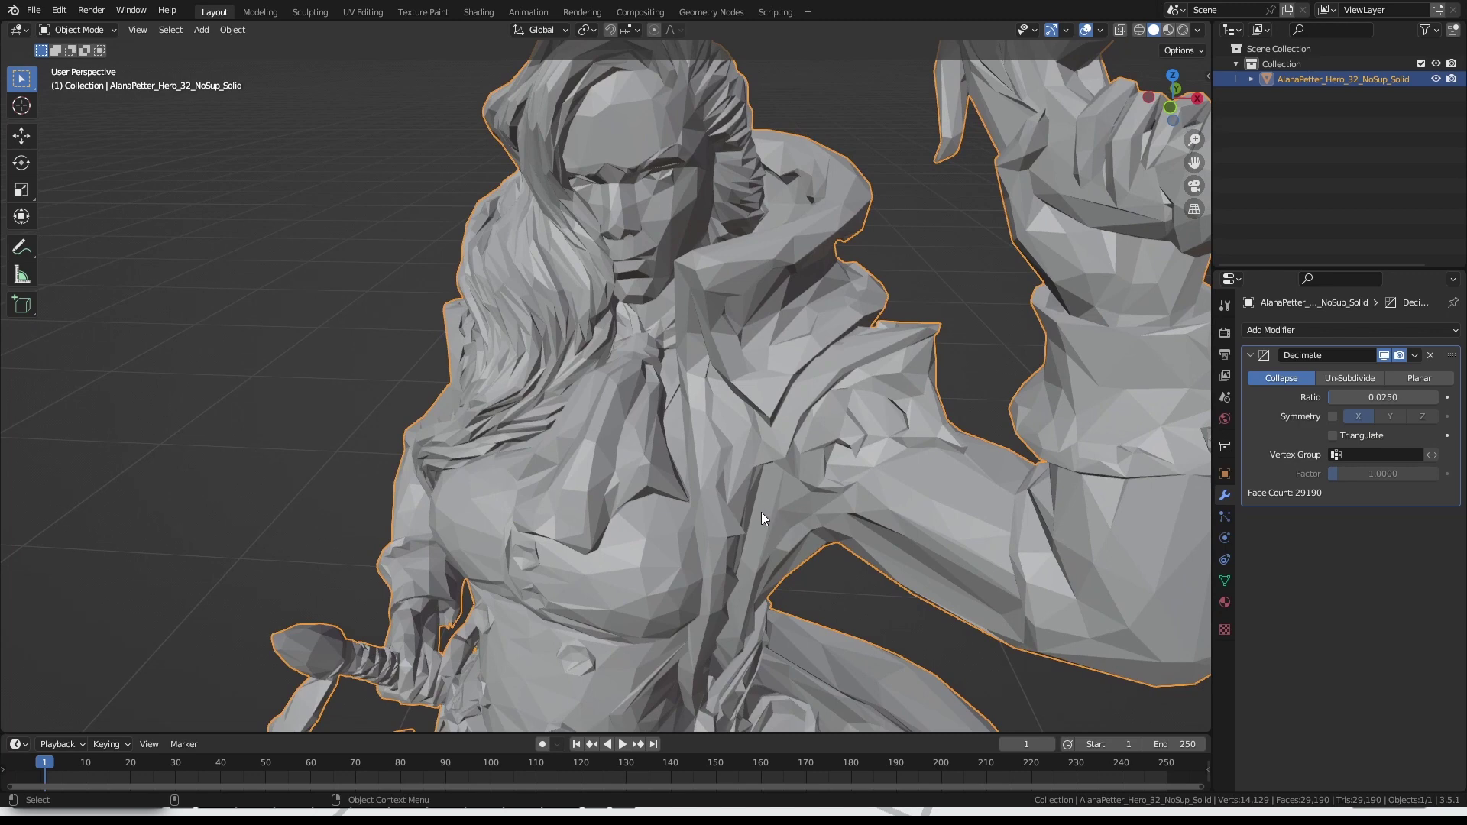
Step: Restore the Decimate ratio to 0.05, giving 58,382 faces
left_click(1395, 395)
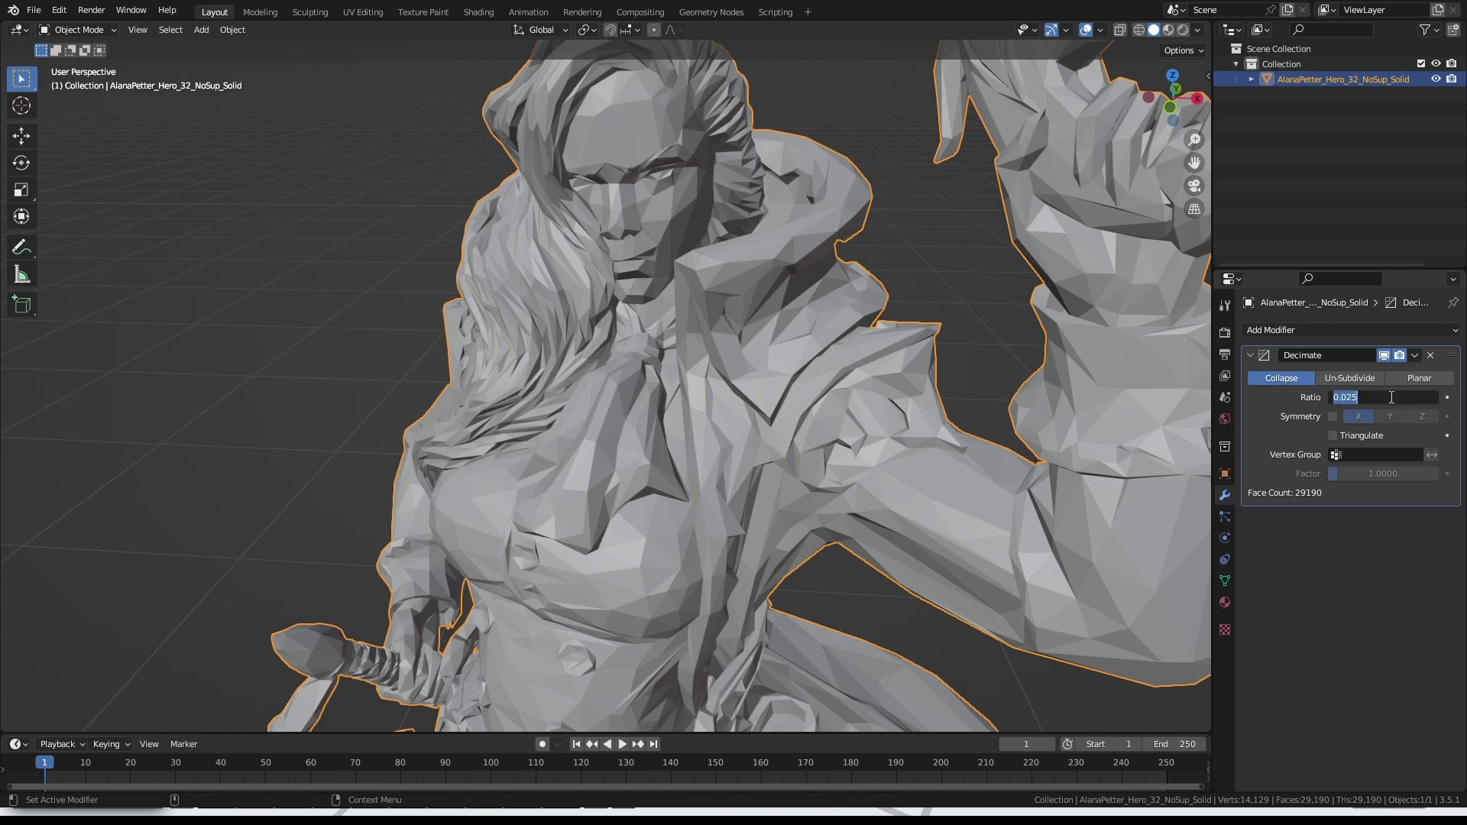
type("0.05")
key("Return")
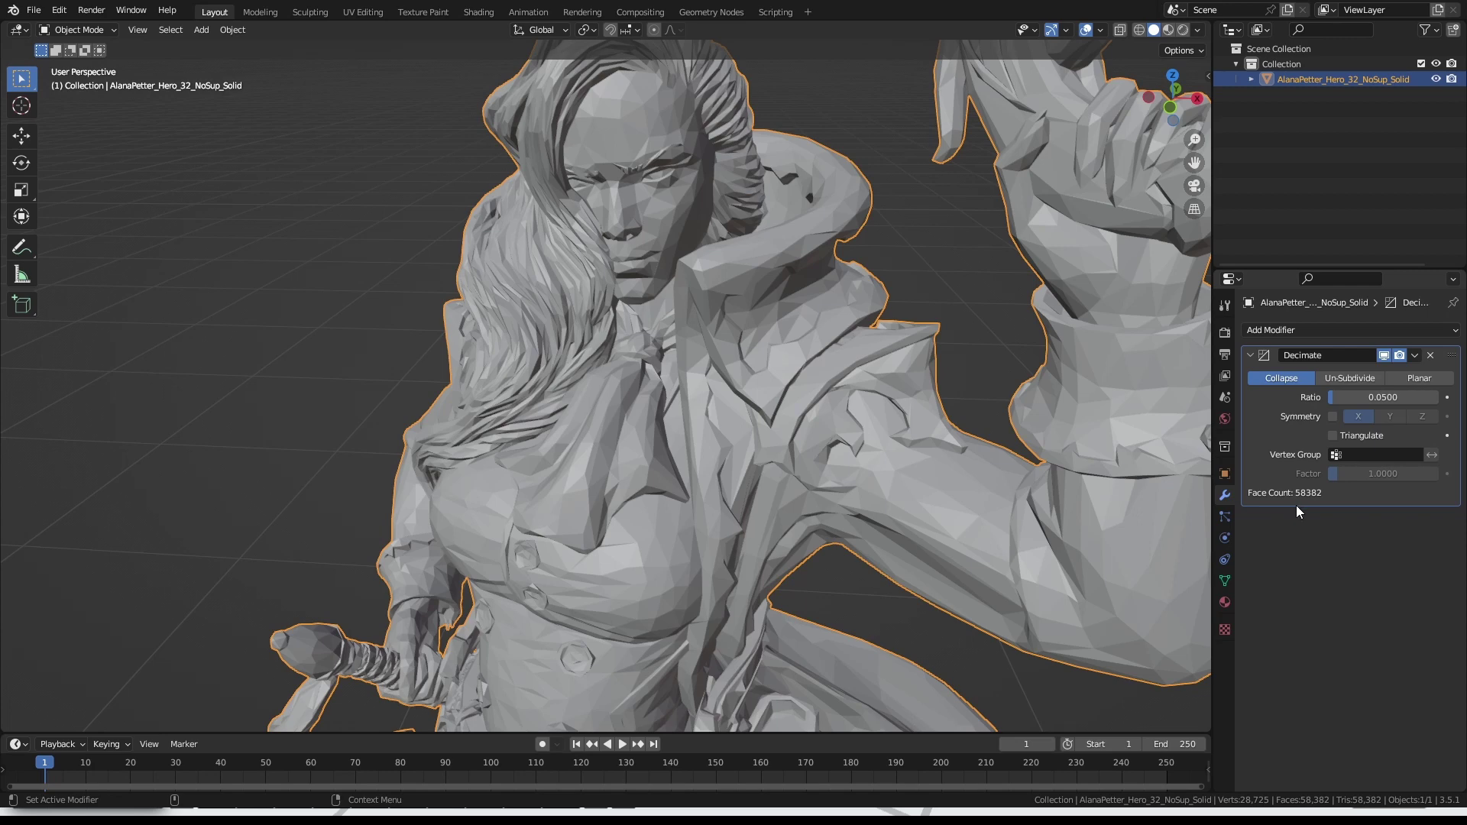
Step: Apply the Decimate modifier from its dropdown, baking the mesh at 58,382 faces
left_click(1415, 356)
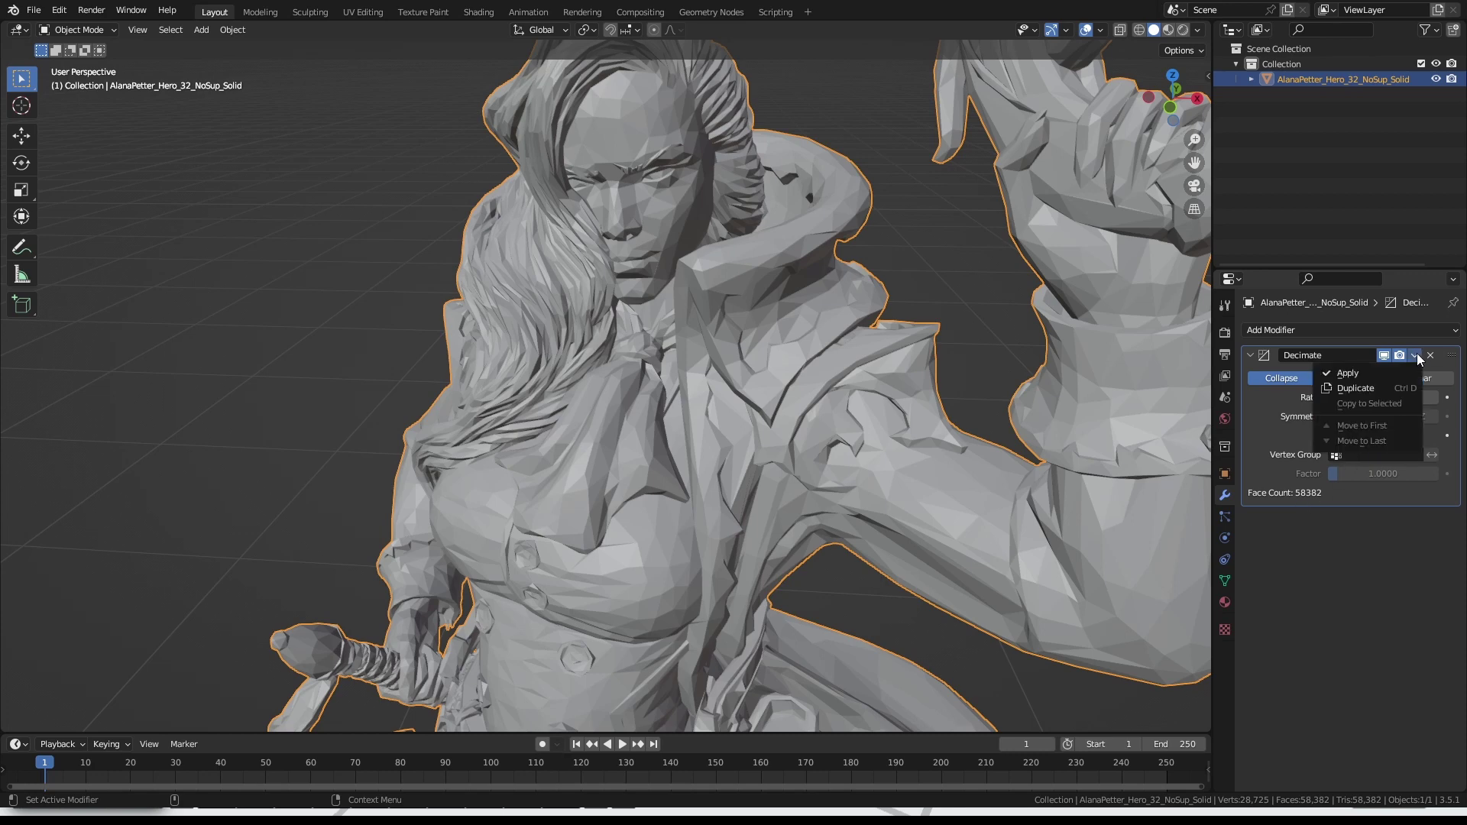
left_click(1375, 374)
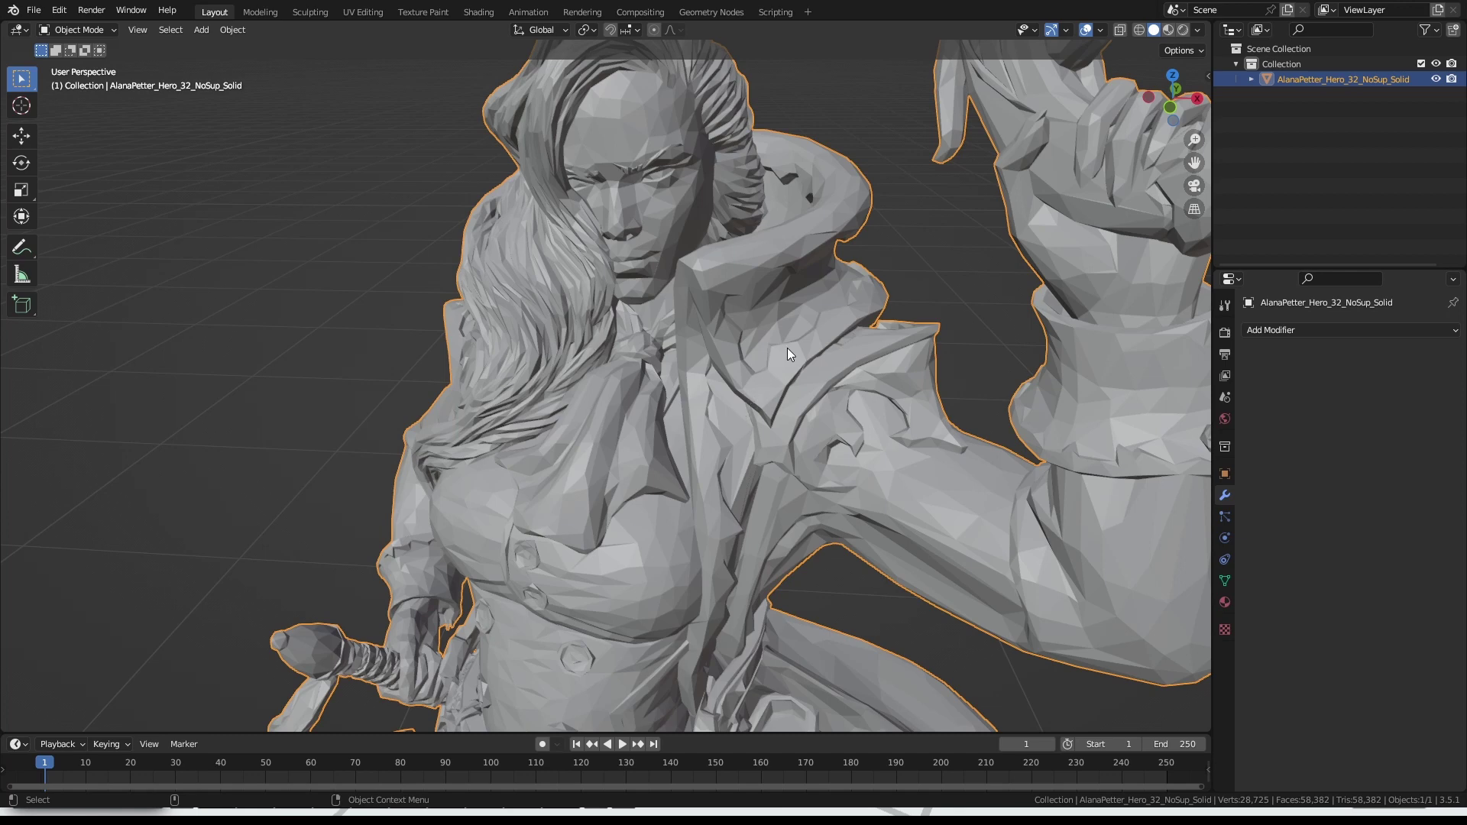
Step: Shade the miniature smooth, then enable Auto Smooth under mesh Normals at a 45° angle
right_click(628, 302)
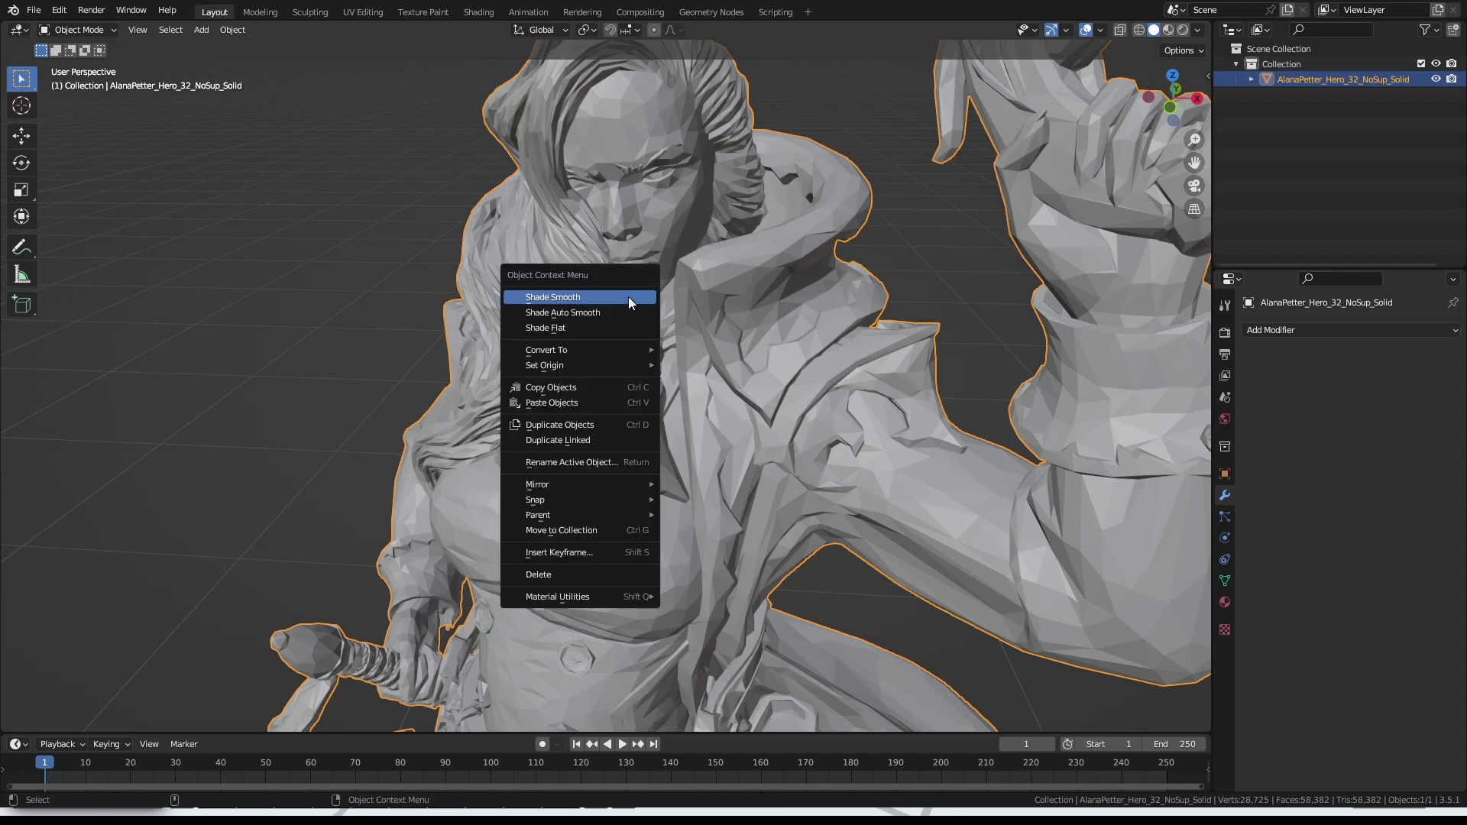
left_click(569, 300)
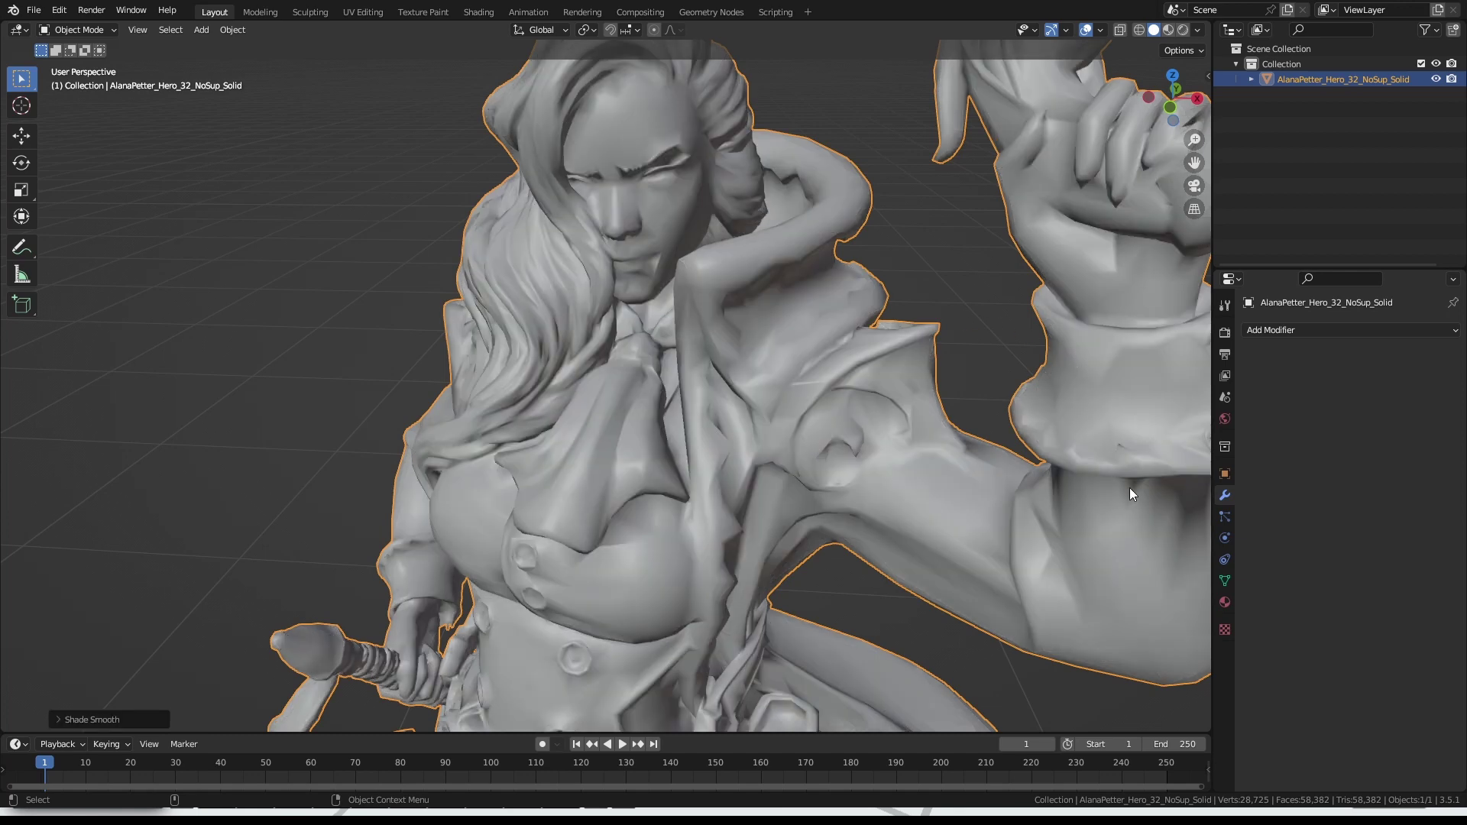
left_click(1225, 582)
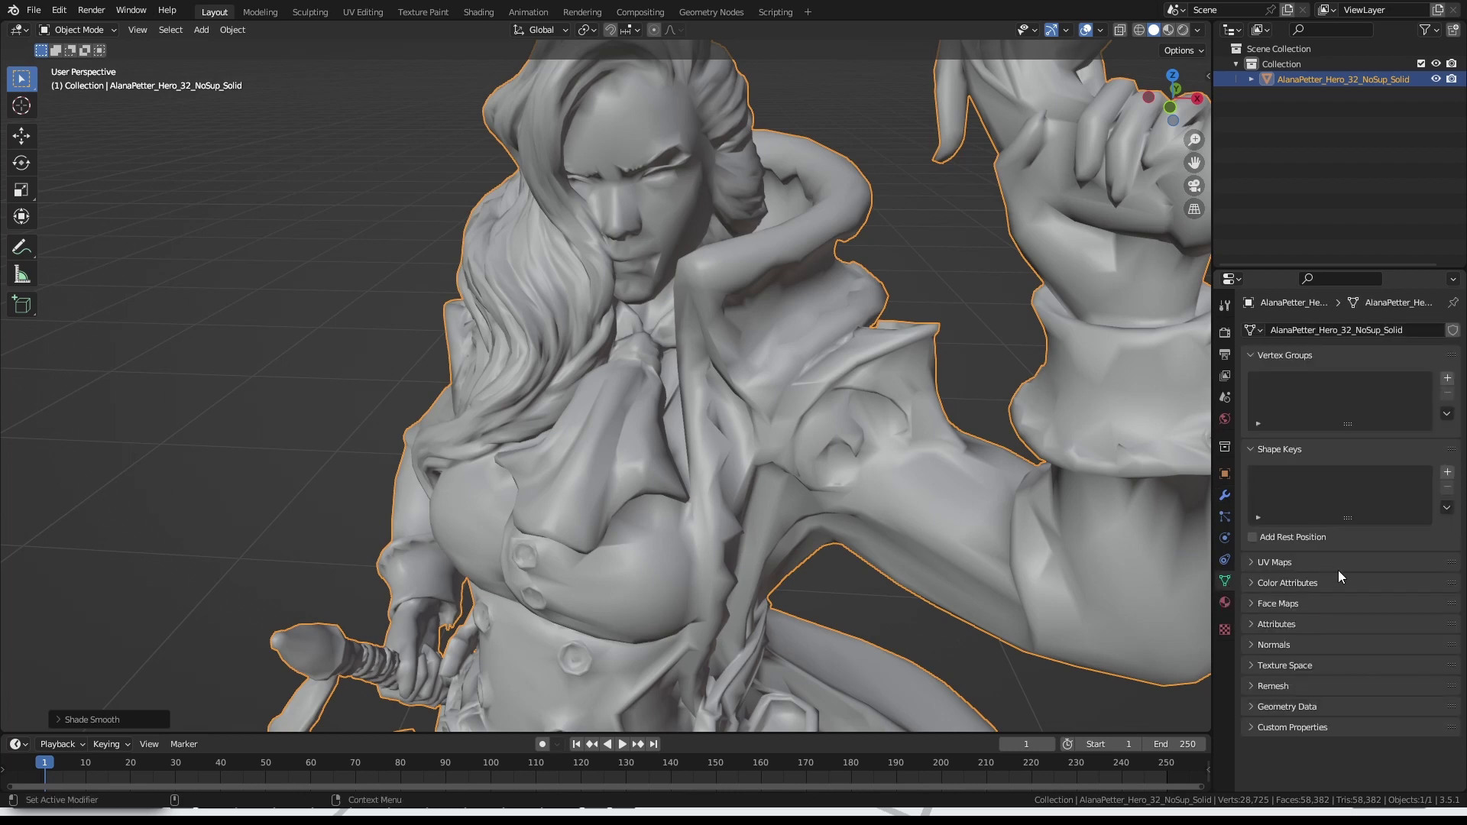
left_click(1272, 644)
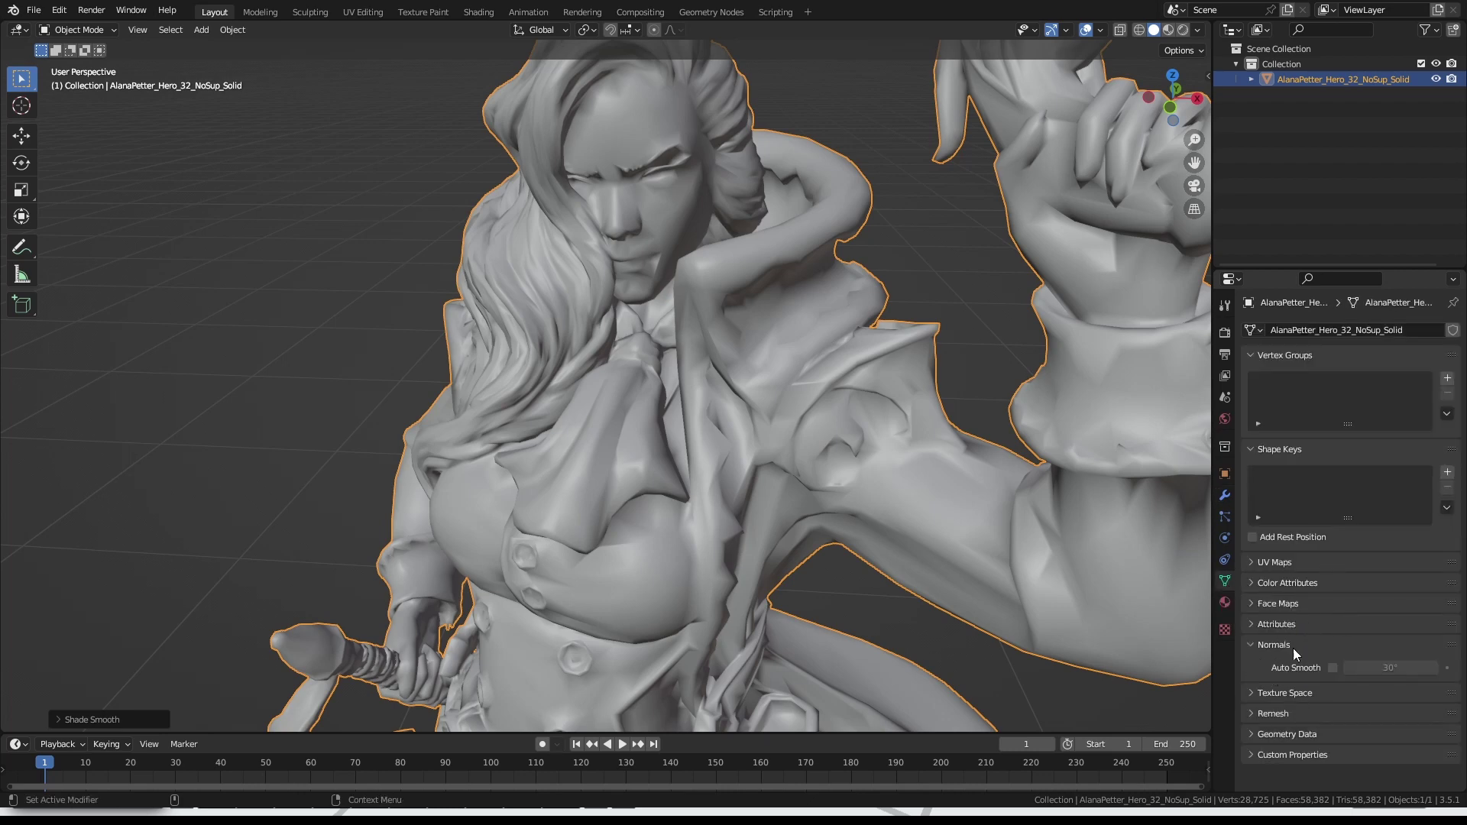
left_click(1332, 667)
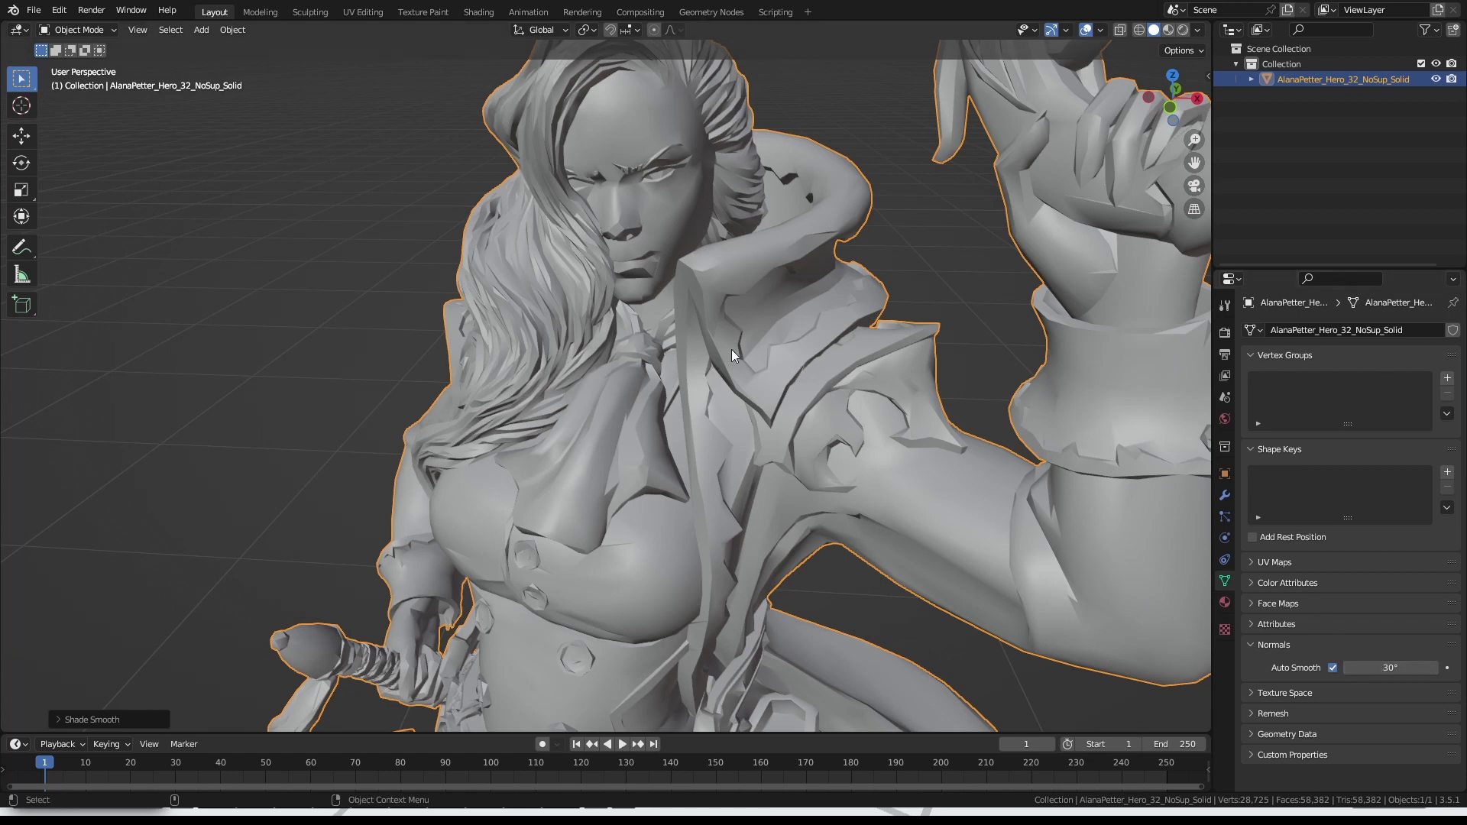
left_click(1389, 663)
type("45")
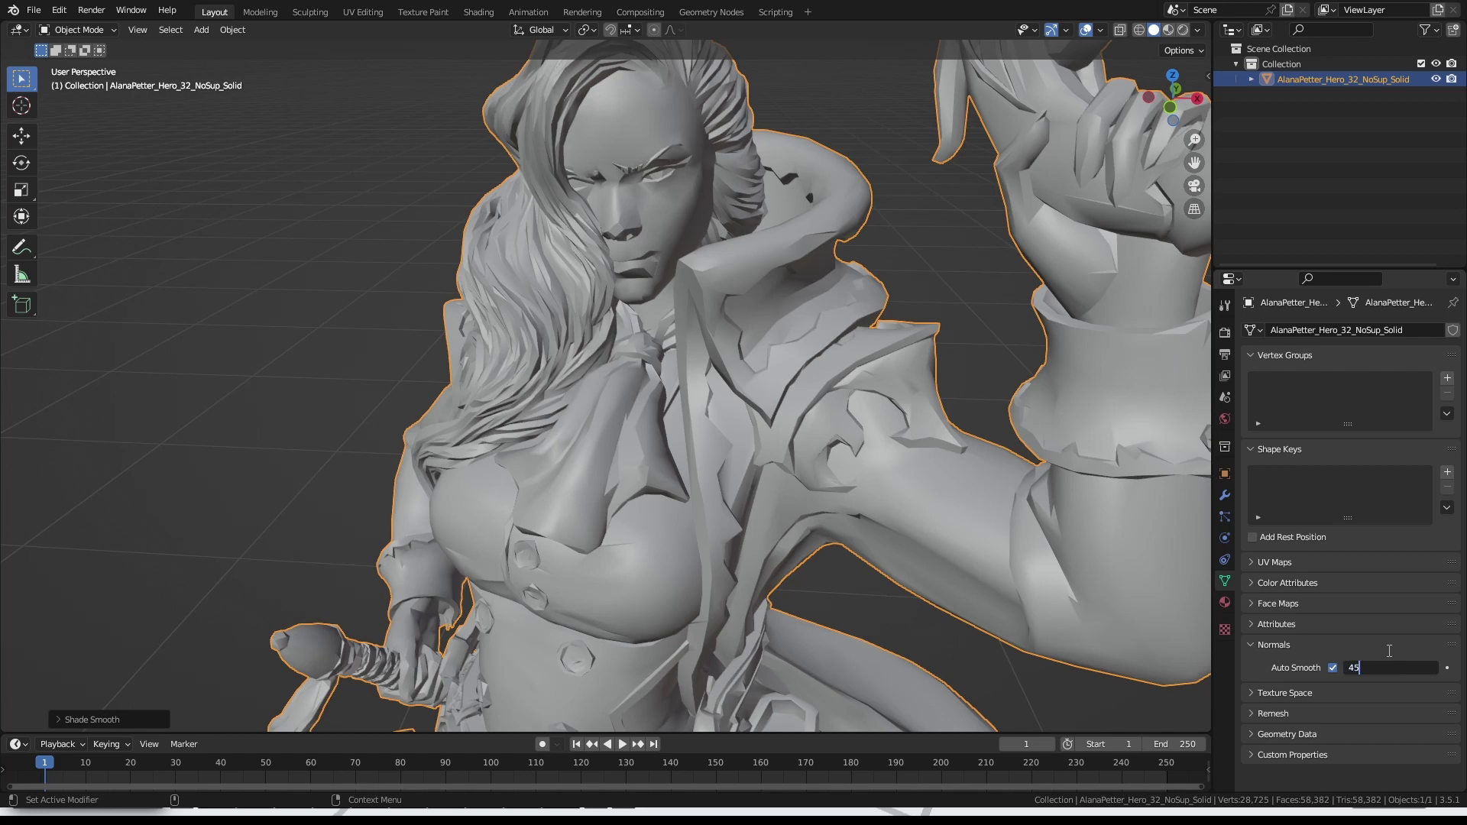
key("Return")
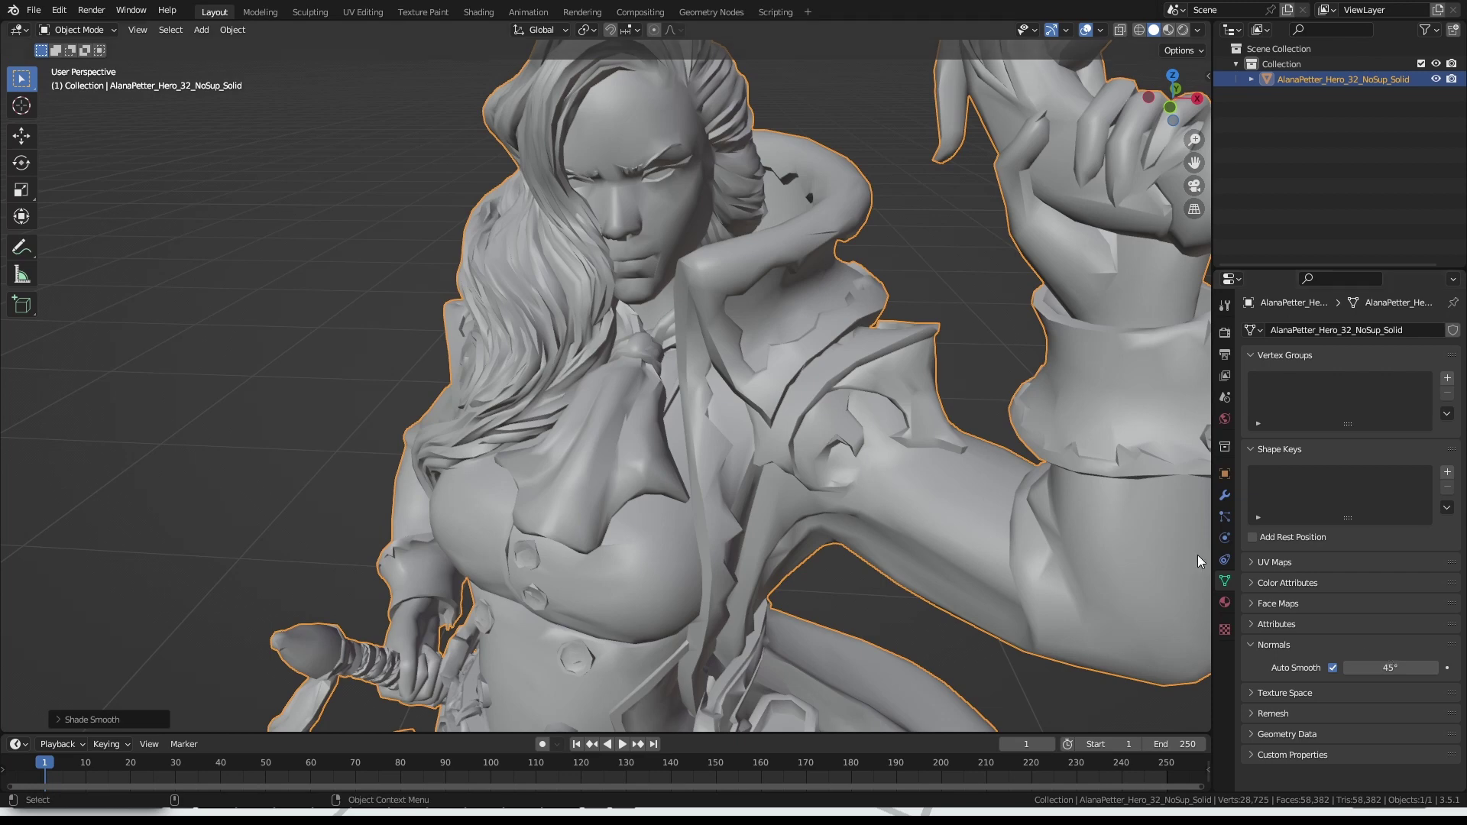
Step: Export the miniature as glTF 2.0 binary named gunslinger.glb into the Minis folder
left_click(37, 10)
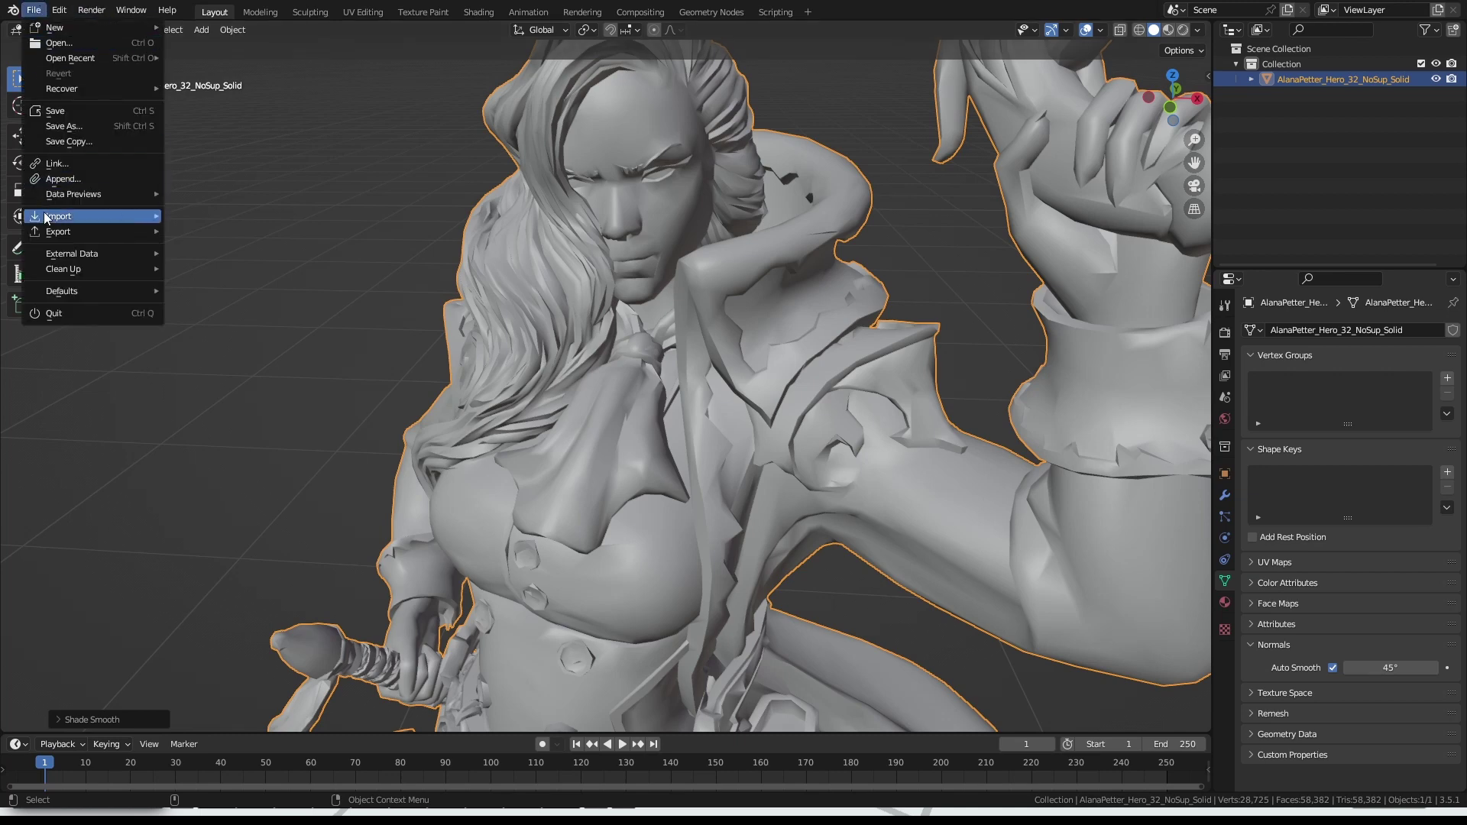
mouse_move(47, 231)
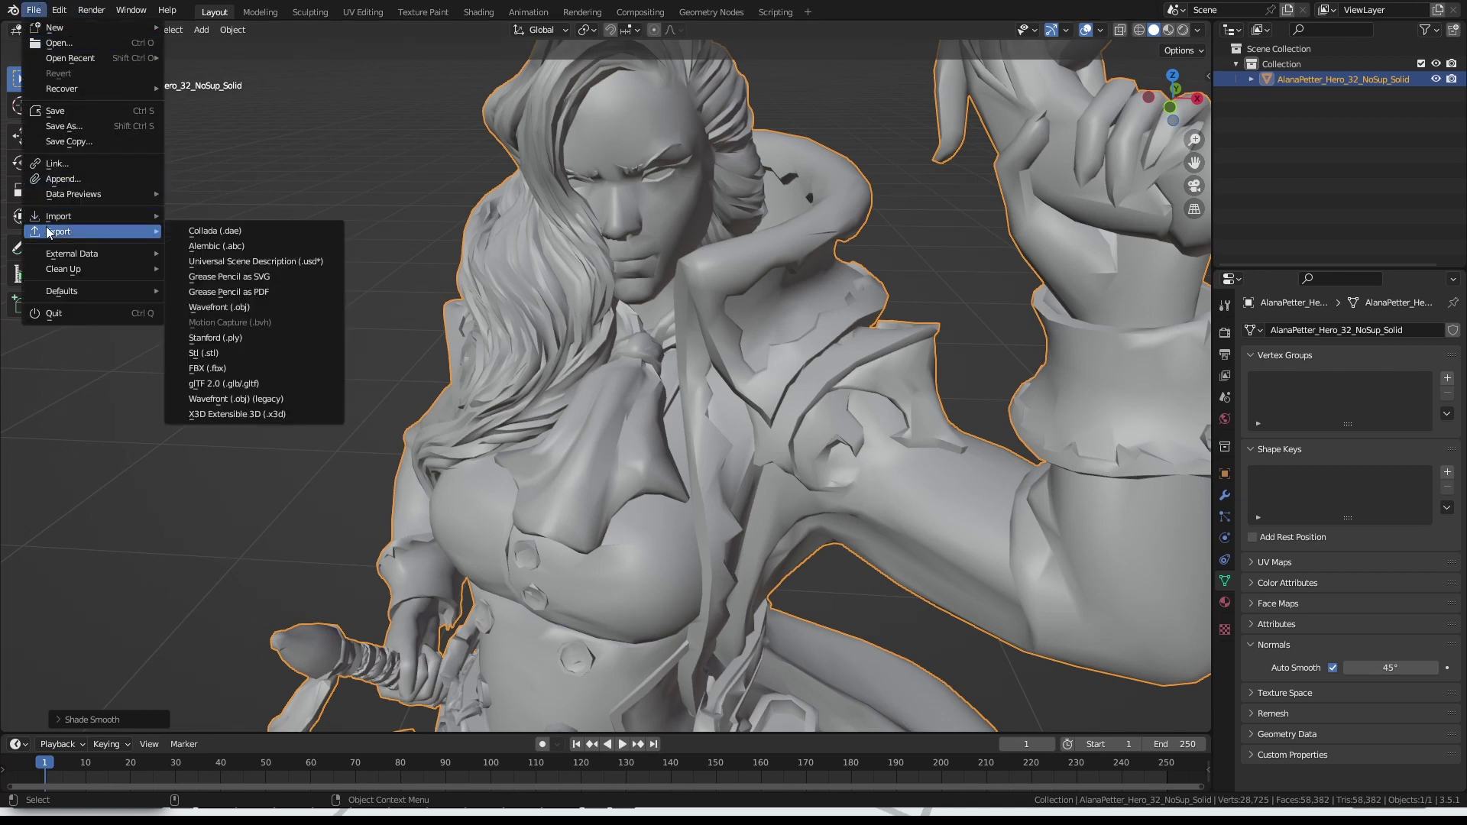
left_click(223, 383)
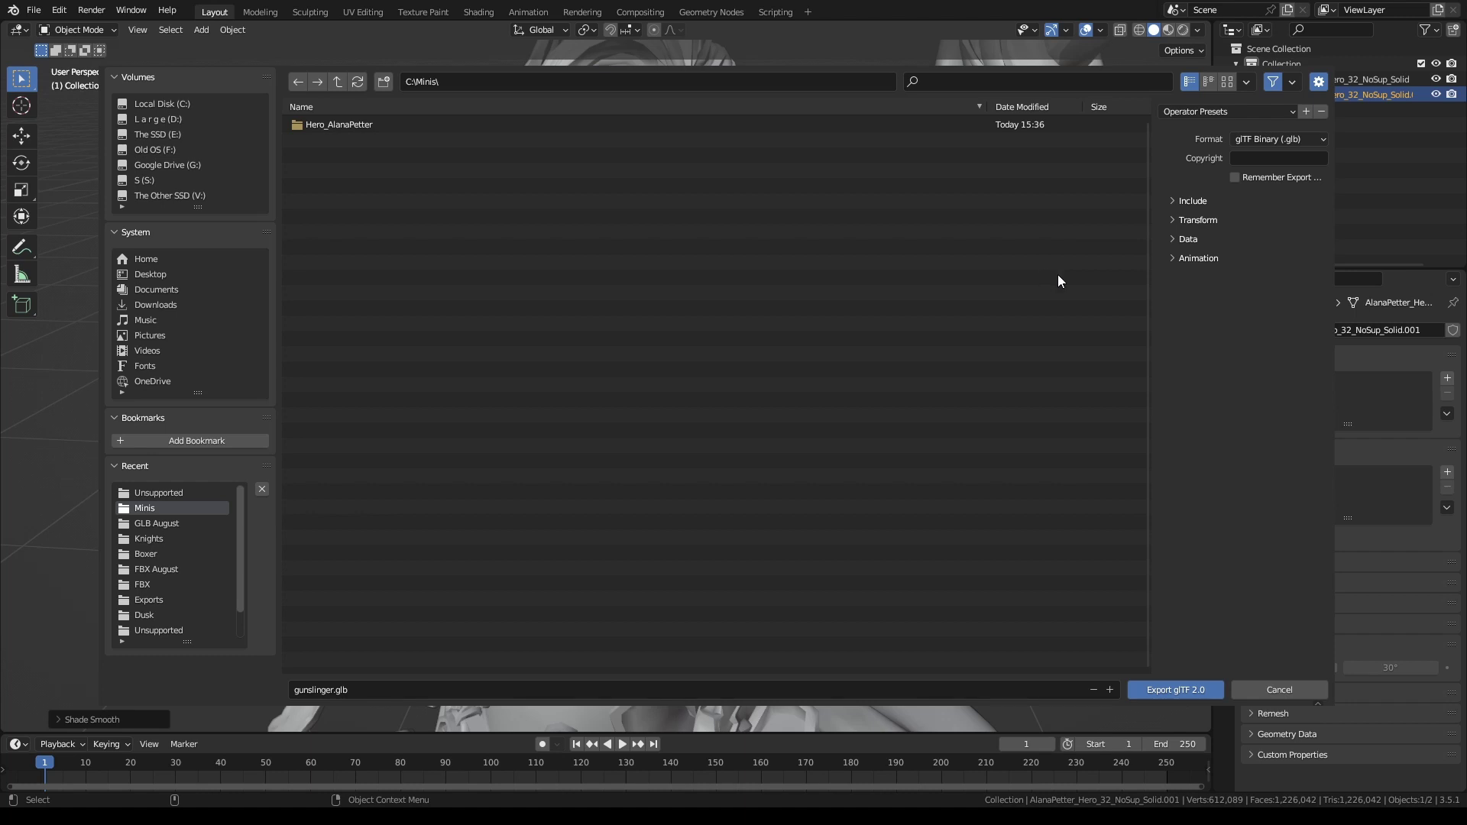
left_click(1177, 238)
left_click(1178, 335)
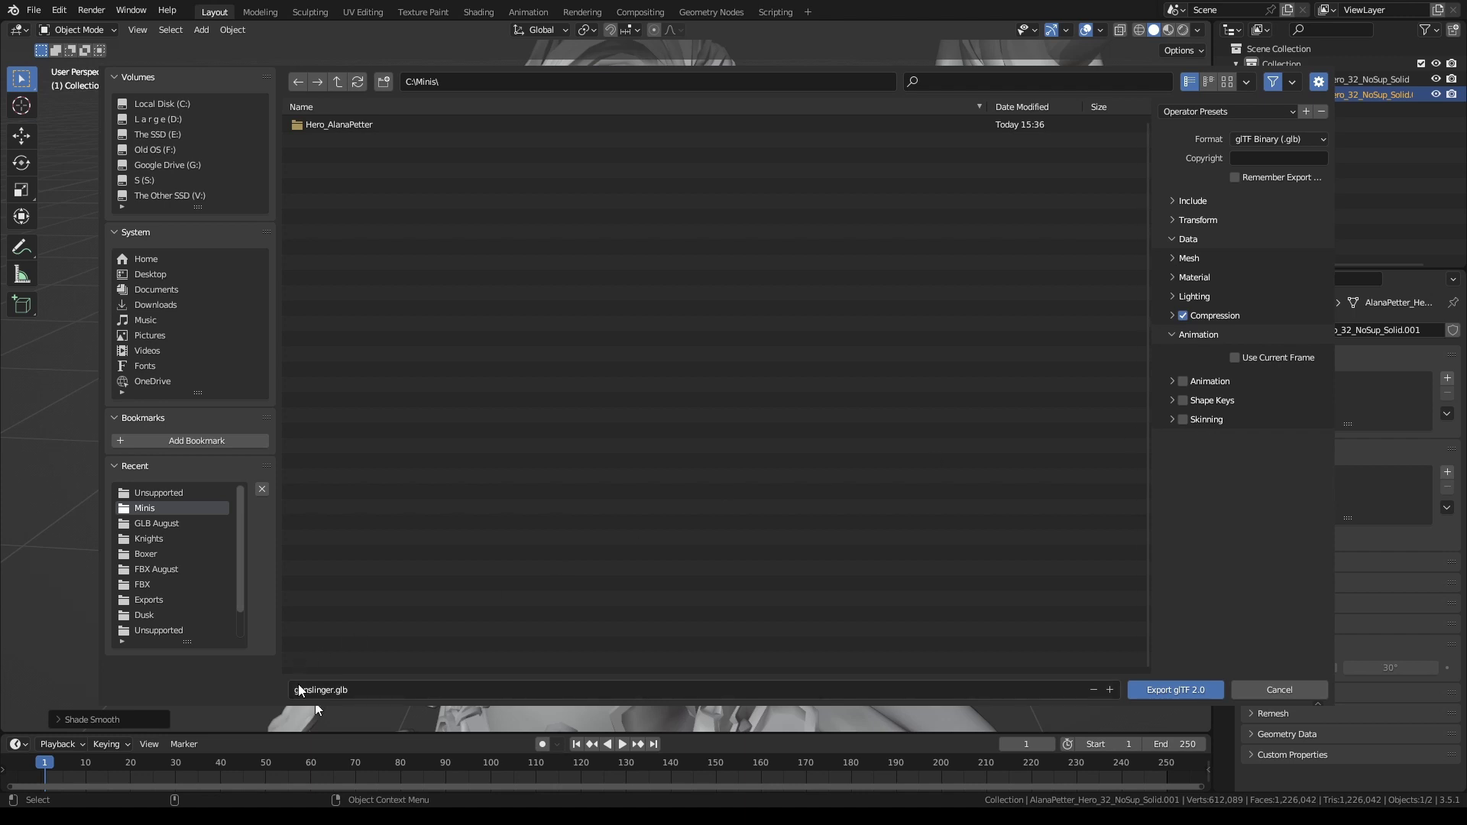
left_click(416, 692)
type("gunslinger")
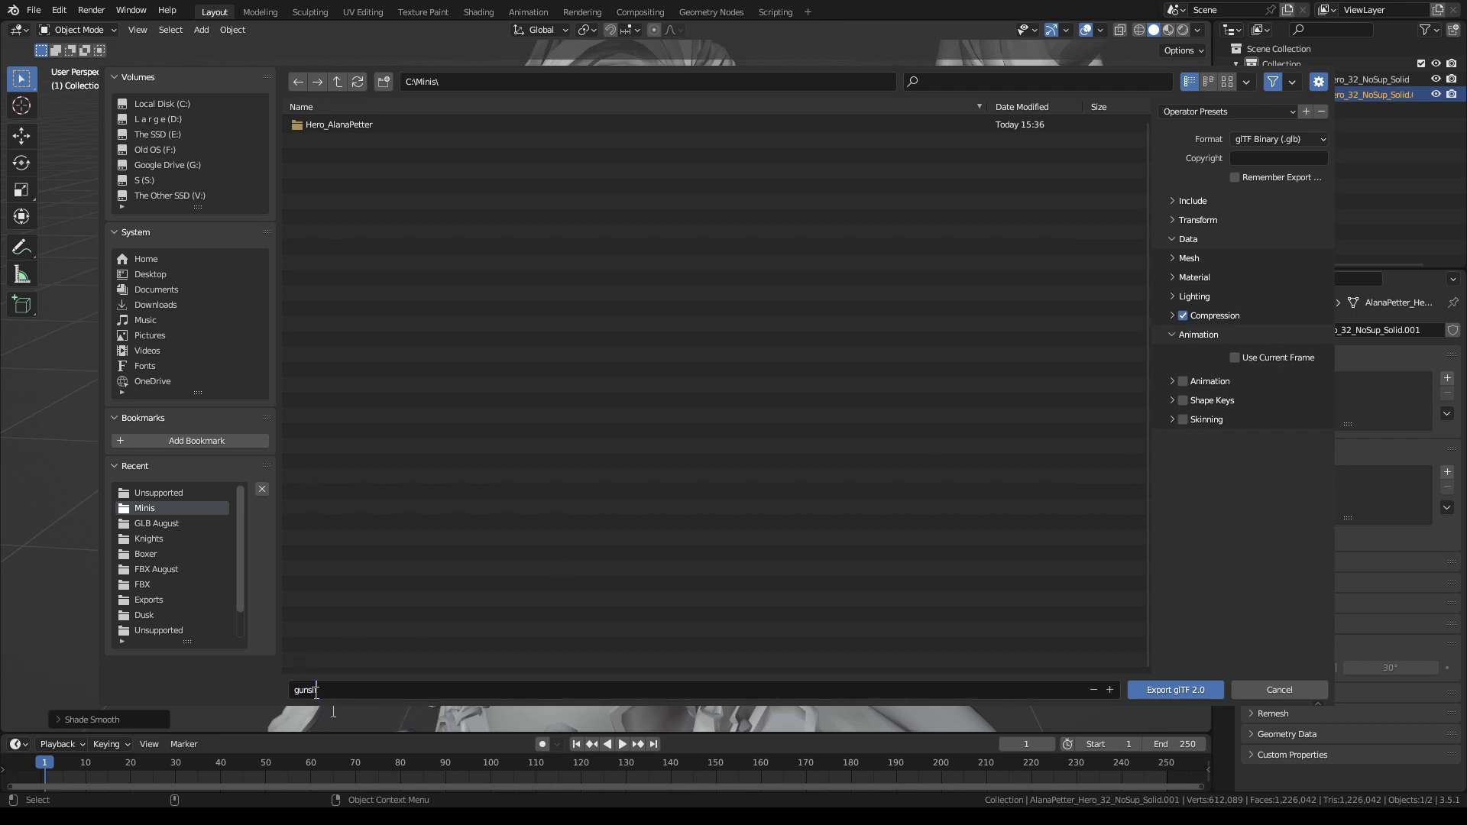
key("Return")
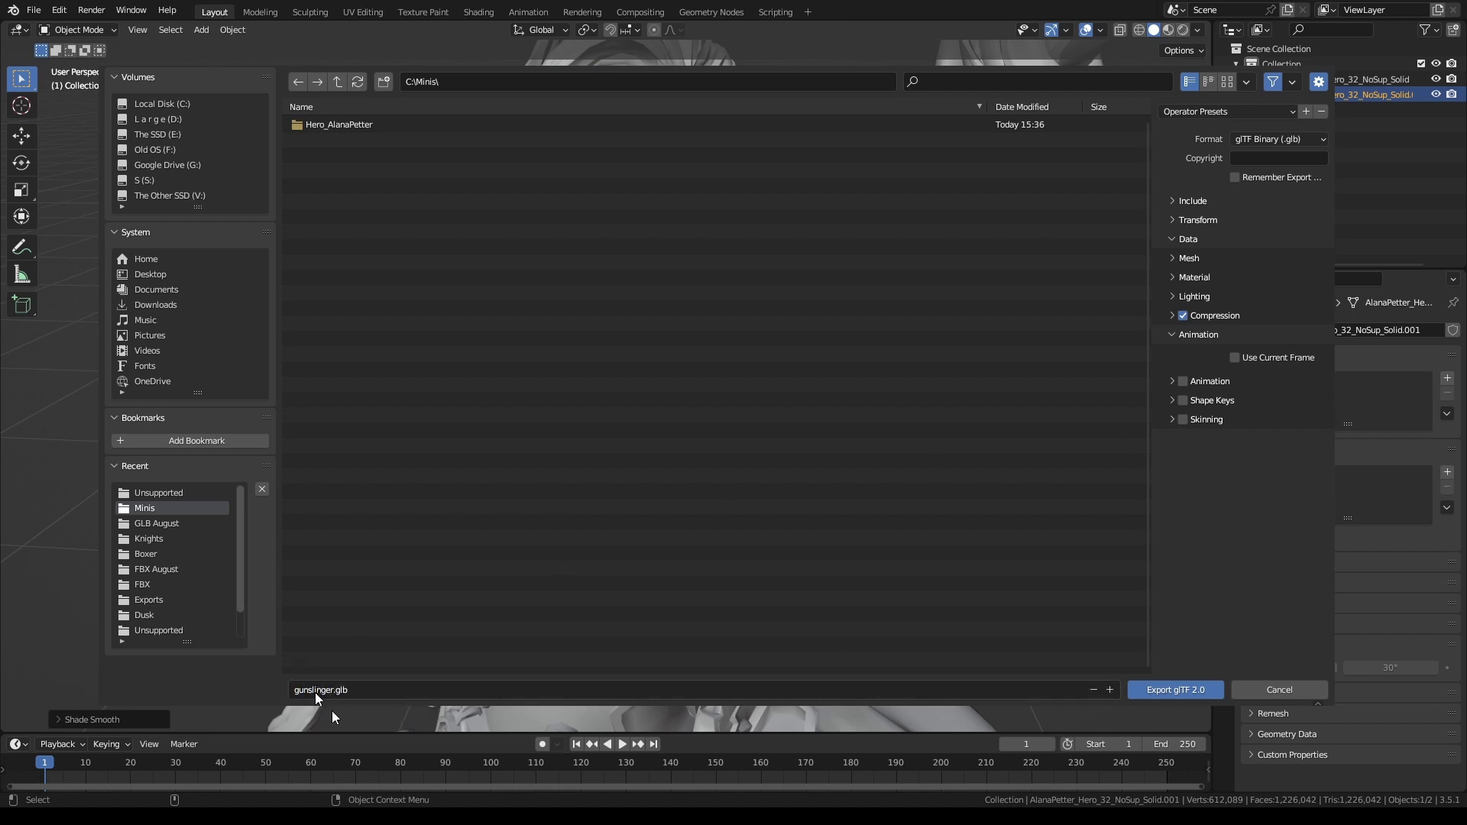
left_click(1181, 692)
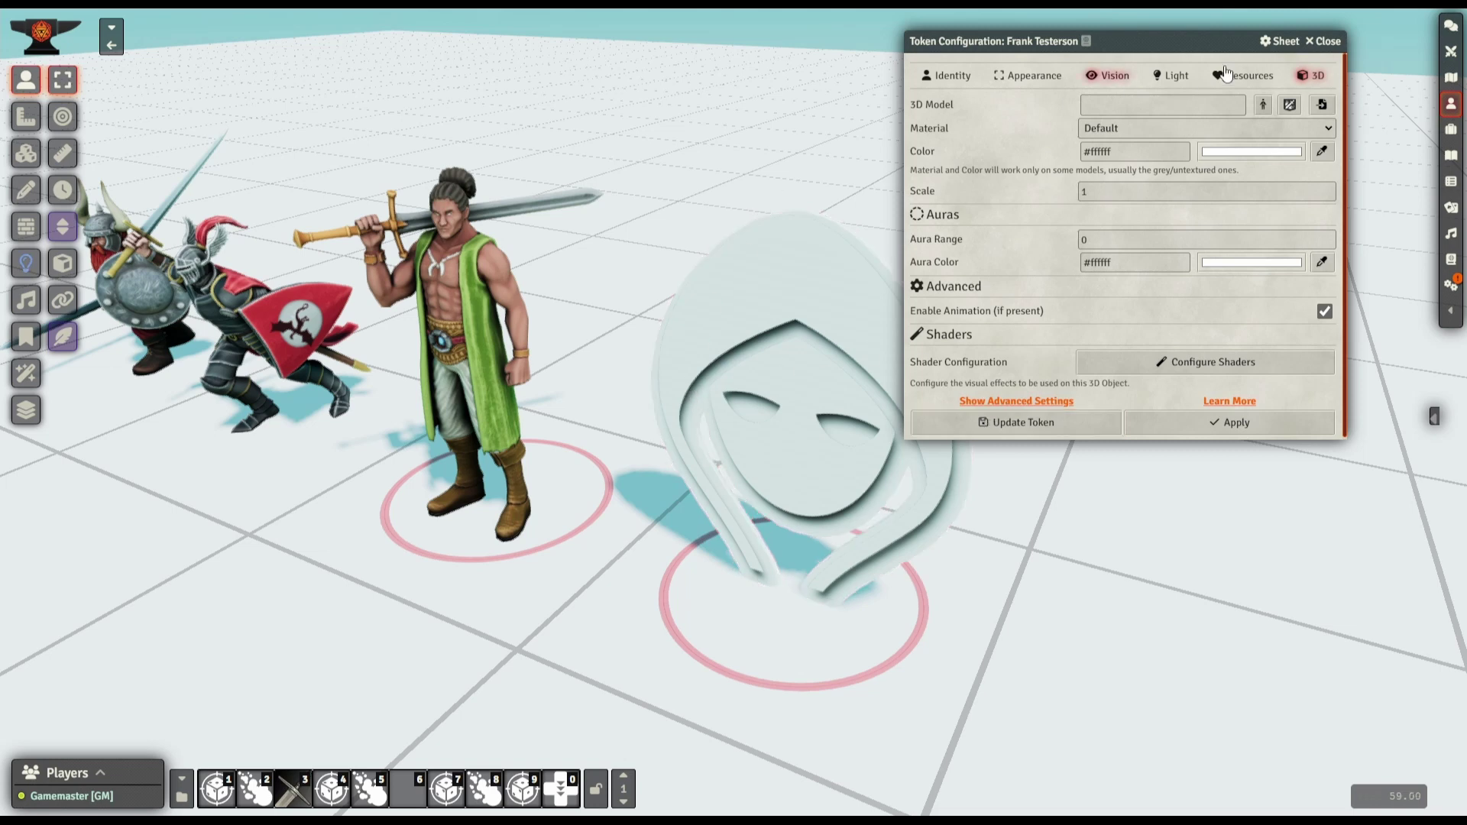
Step: Select modules/mycoolminis/gunslinger.glb as the token's 3D model and apply it
left_click(1322, 106)
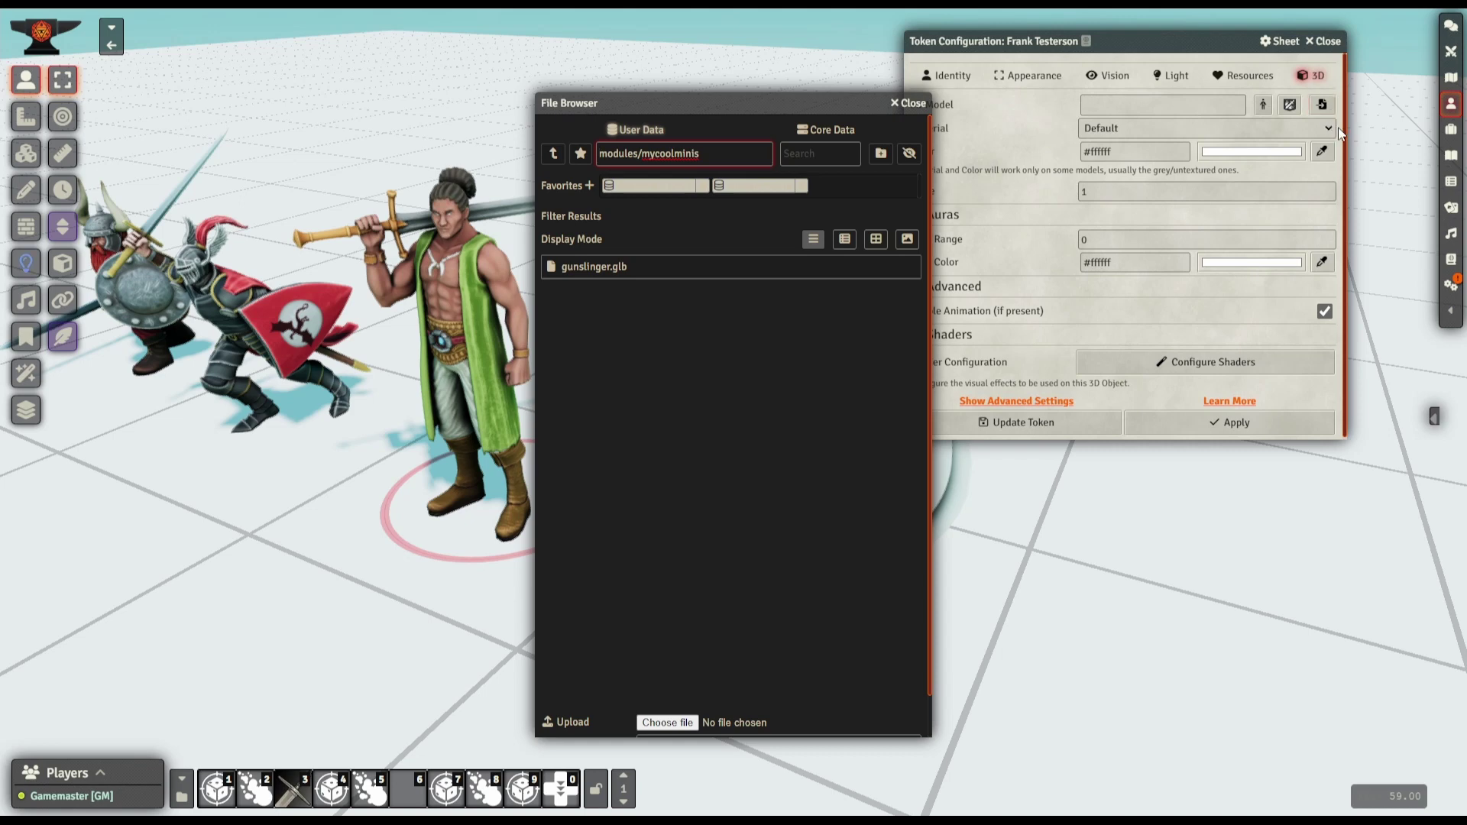
left_click(580, 268)
scroll(649, 333, "down", 2)
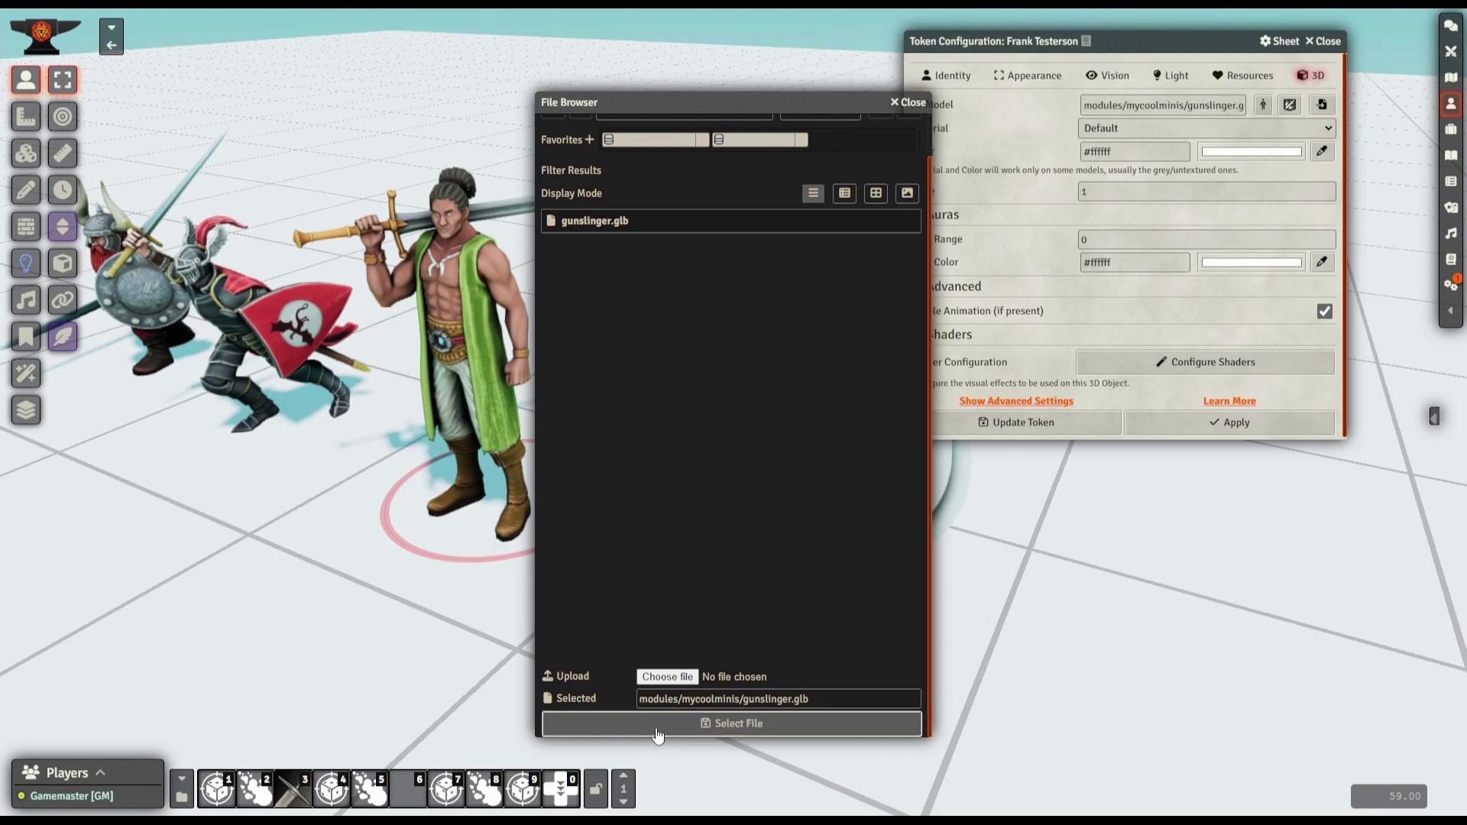
left_click(654, 725)
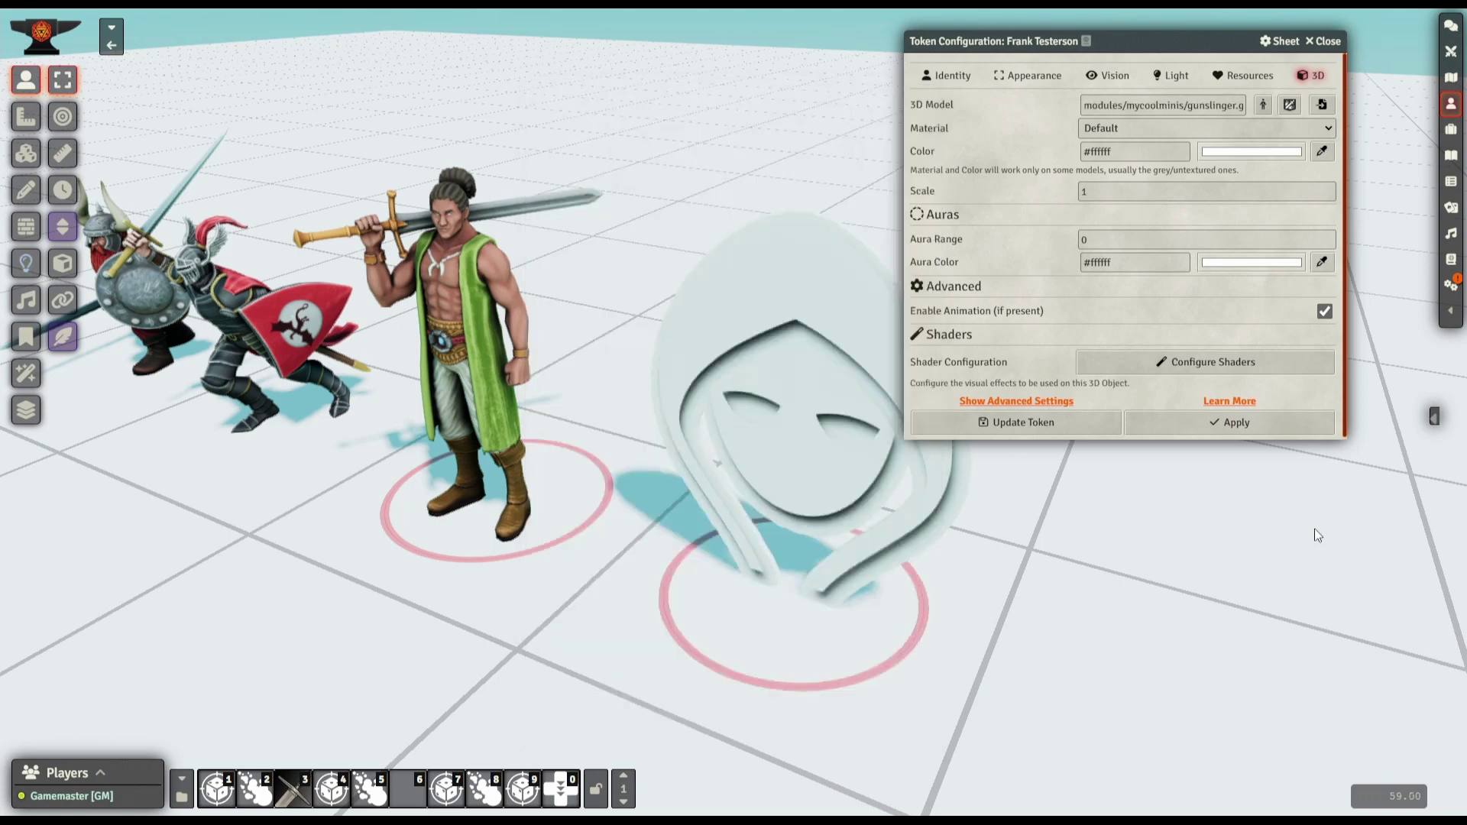
left_click(1248, 425)
Step: Give the gunslinger token the Plastic material in red (#ff3d3d) and apply it
scroll(1024, 662, "up", 5)
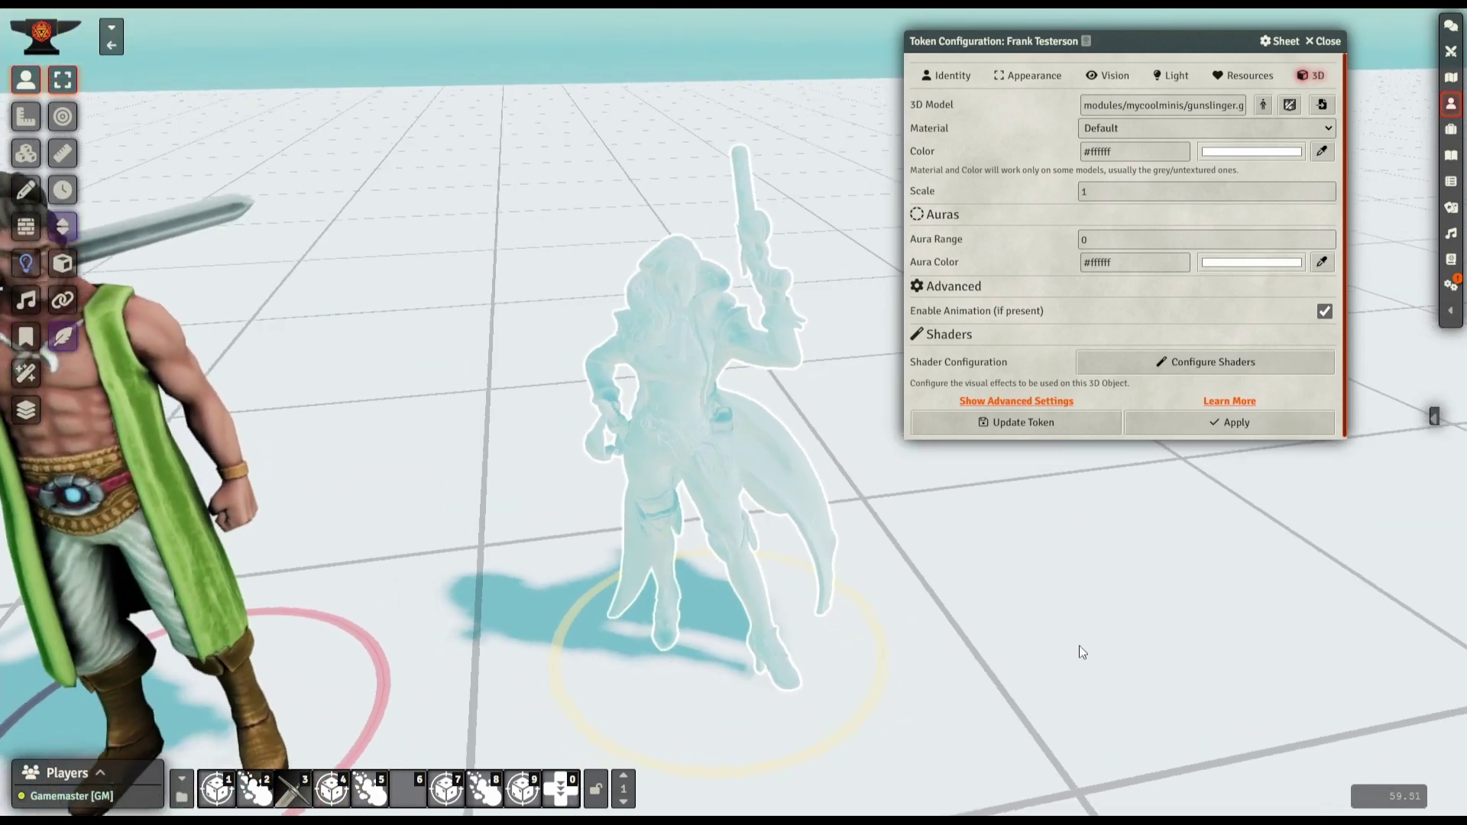
left_click(1143, 129)
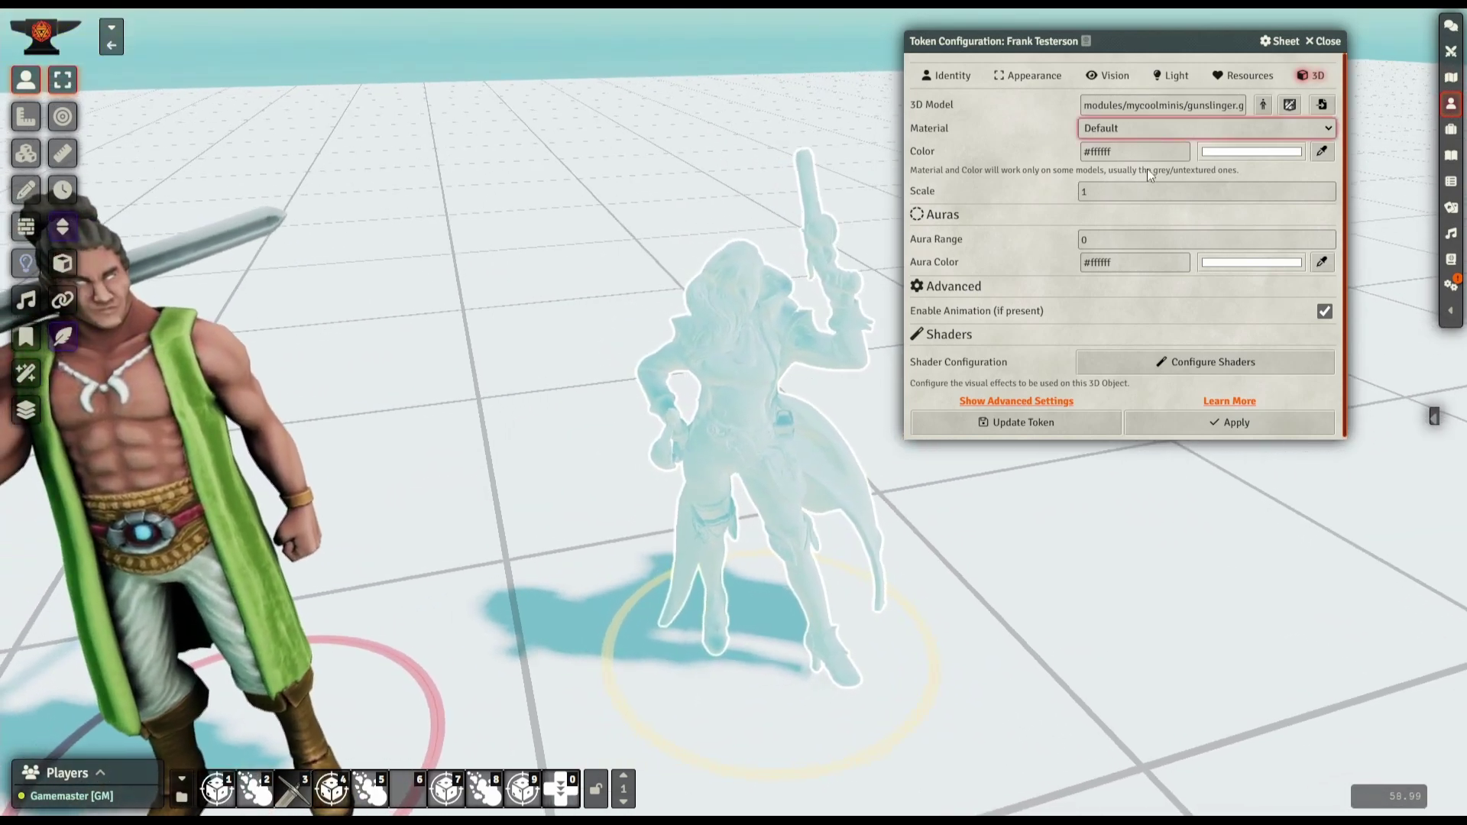
left_click(1140, 337)
left_click(1168, 423)
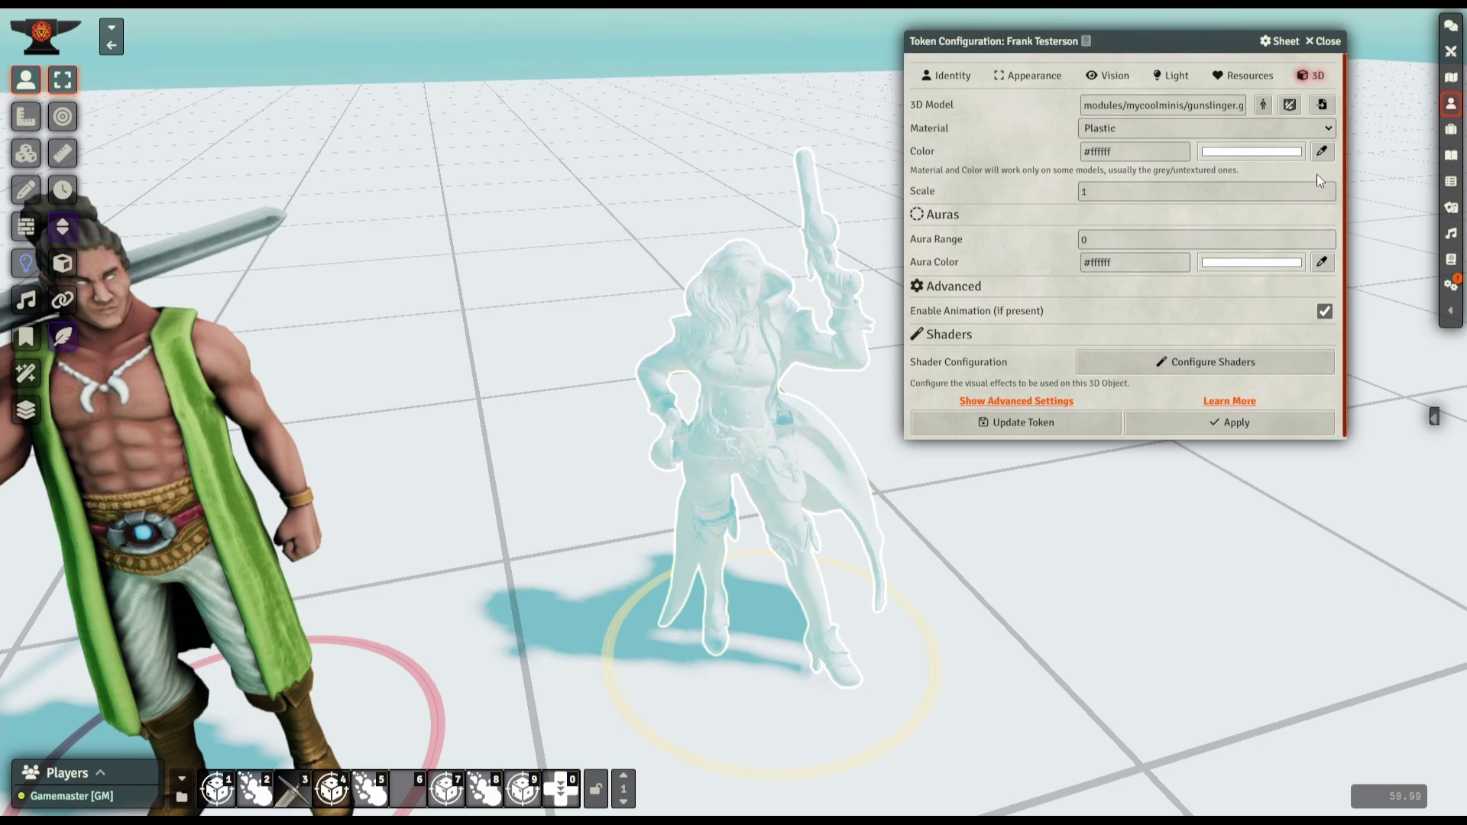
left_click(1204, 430)
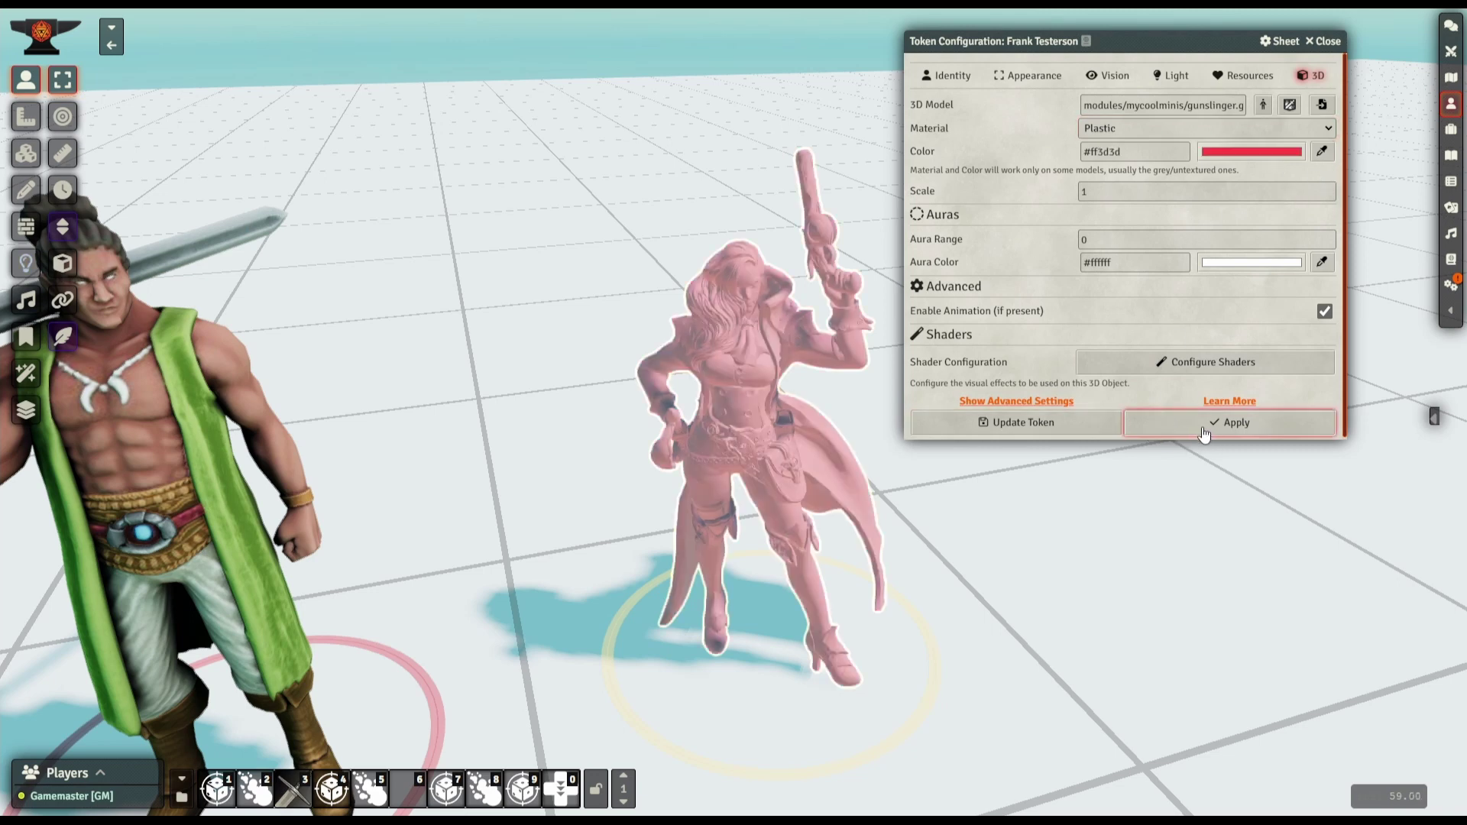